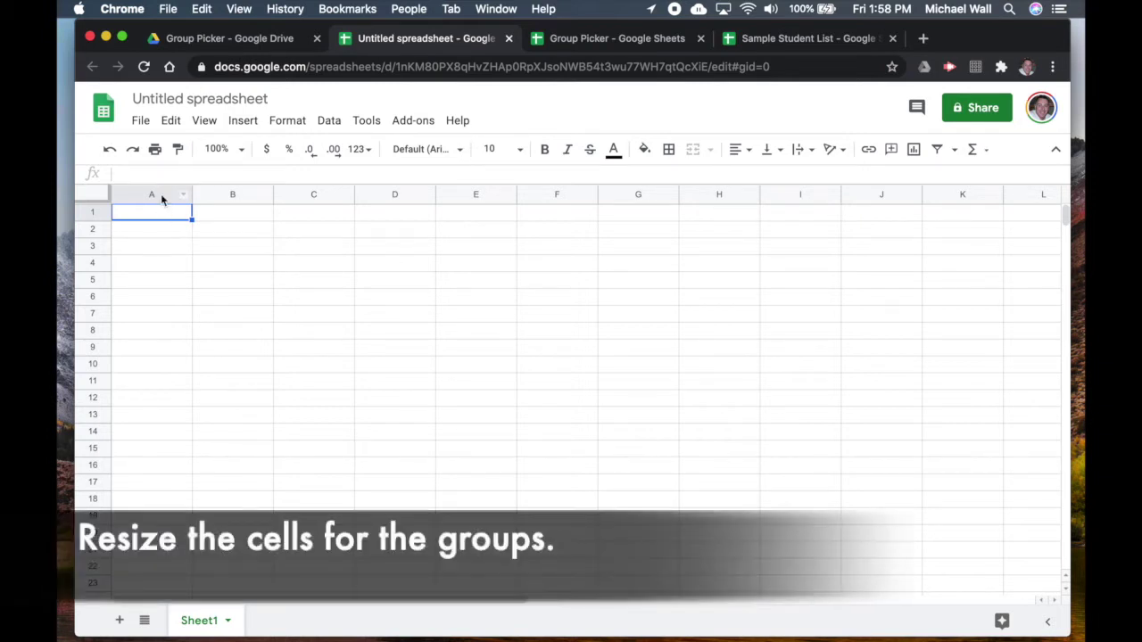
- Resize column A to a width of 20 pixels
{"action": "left_click", "coordinate": [159, 195]}
{"action": "right_click", "coordinate": [162, 200]}
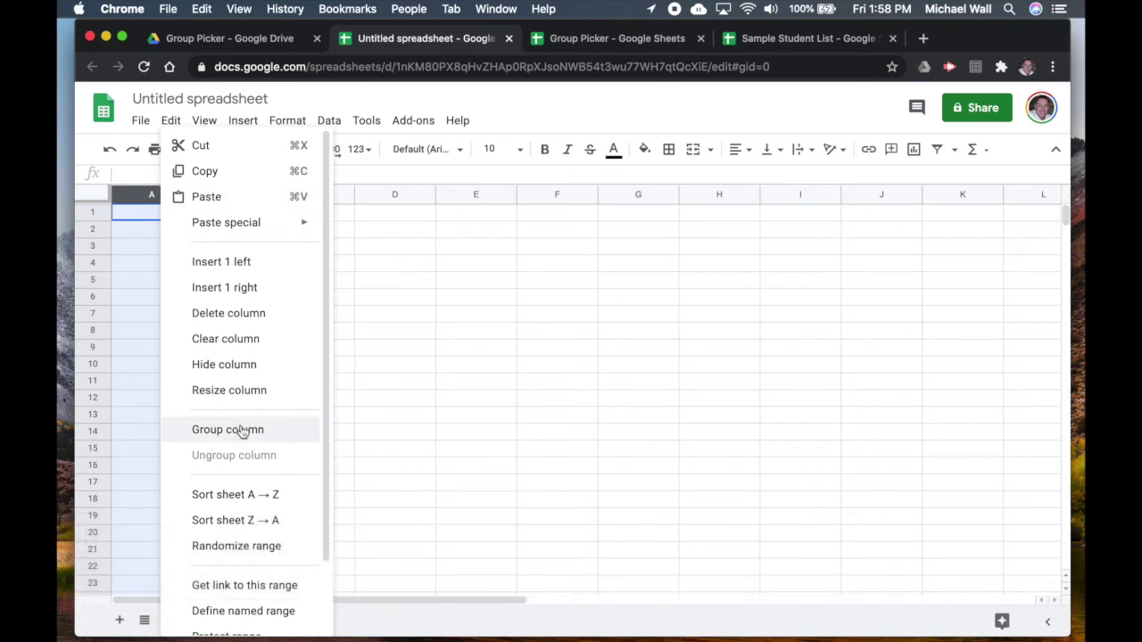
{"action": "left_click", "coordinate": [240, 393]}
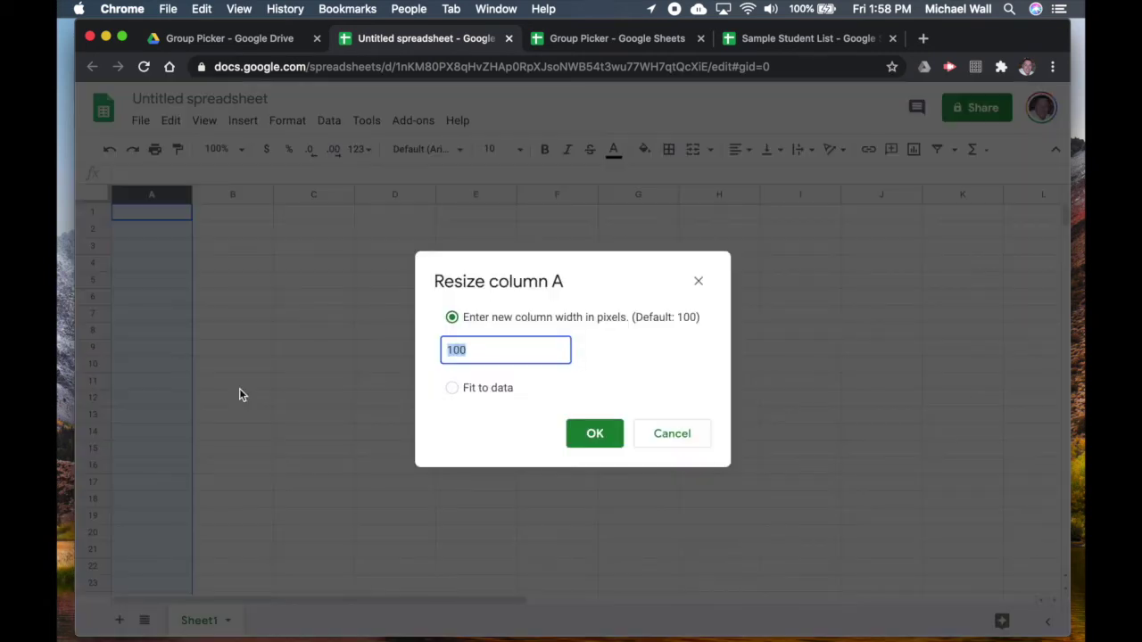
{"action": "type", "text": "20"}
{"action": "key", "text": "Return"}
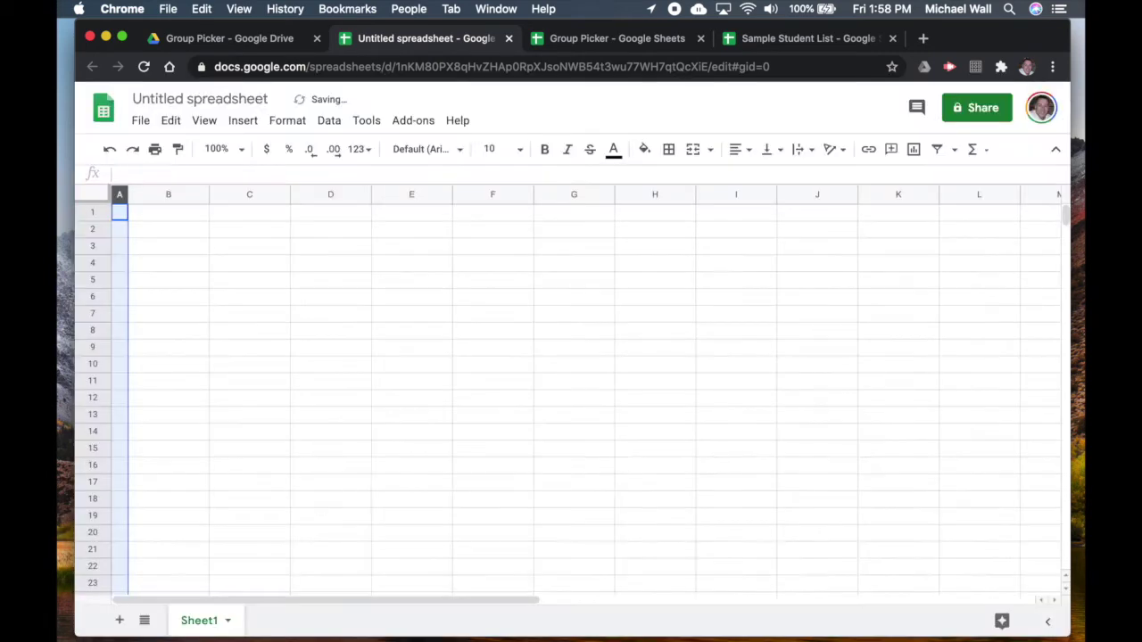
- Resize column D to a width of 20 pixels
{"action": "left_click", "coordinate": [327, 195]}
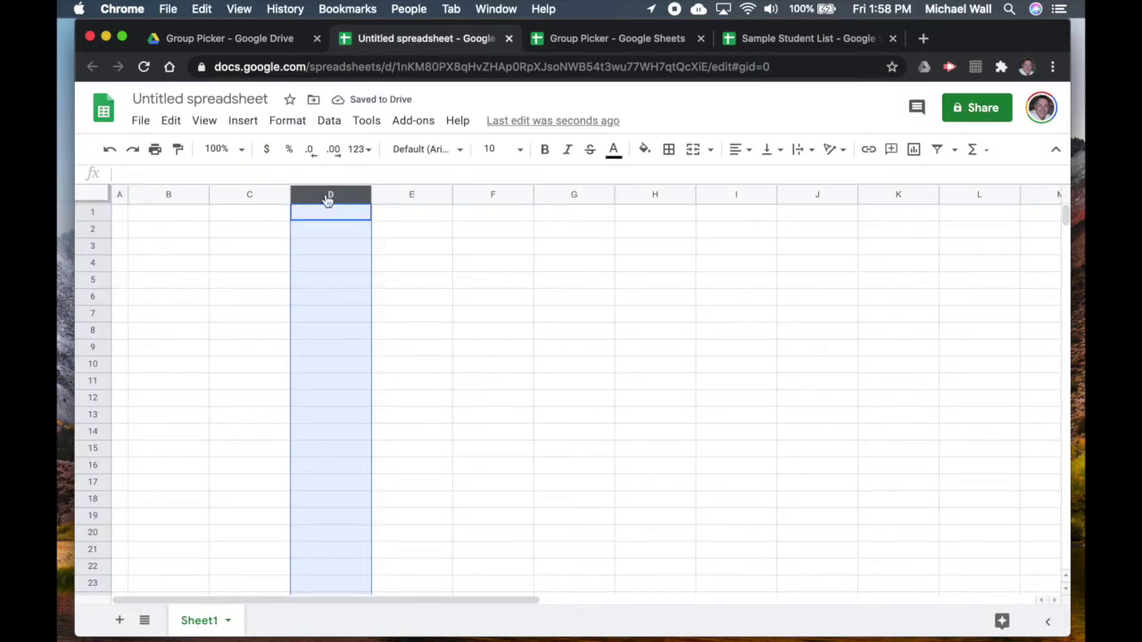
{"action": "right_click", "coordinate": [327, 194]}
{"action": "left_click", "coordinate": [400, 388]}
{"action": "type", "text": "20"}
{"action": "key", "text": "Return"}
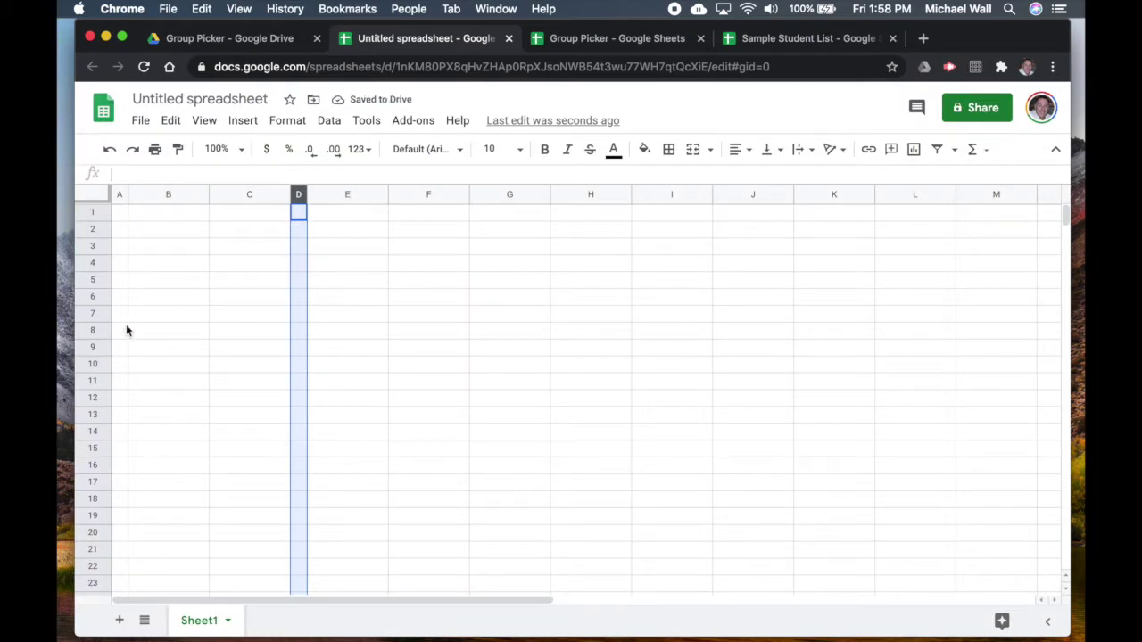
- Set the height of rows 5 and 9 to 15 pixels each
{"action": "left_click", "coordinate": [95, 279]}
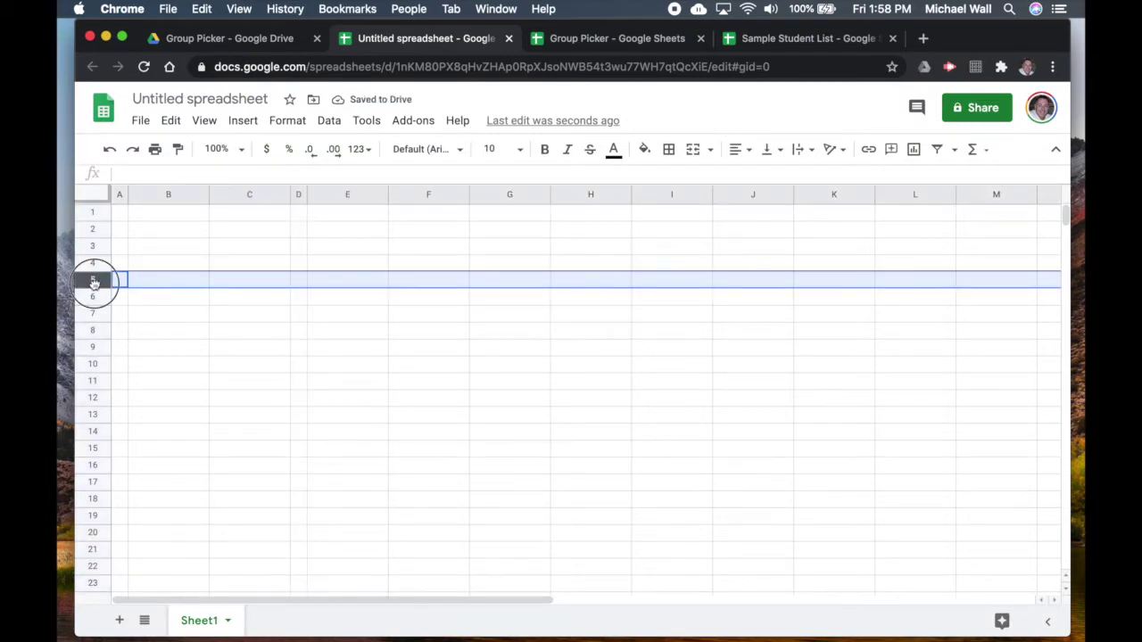
{"action": "right_click", "coordinate": [95, 281]}
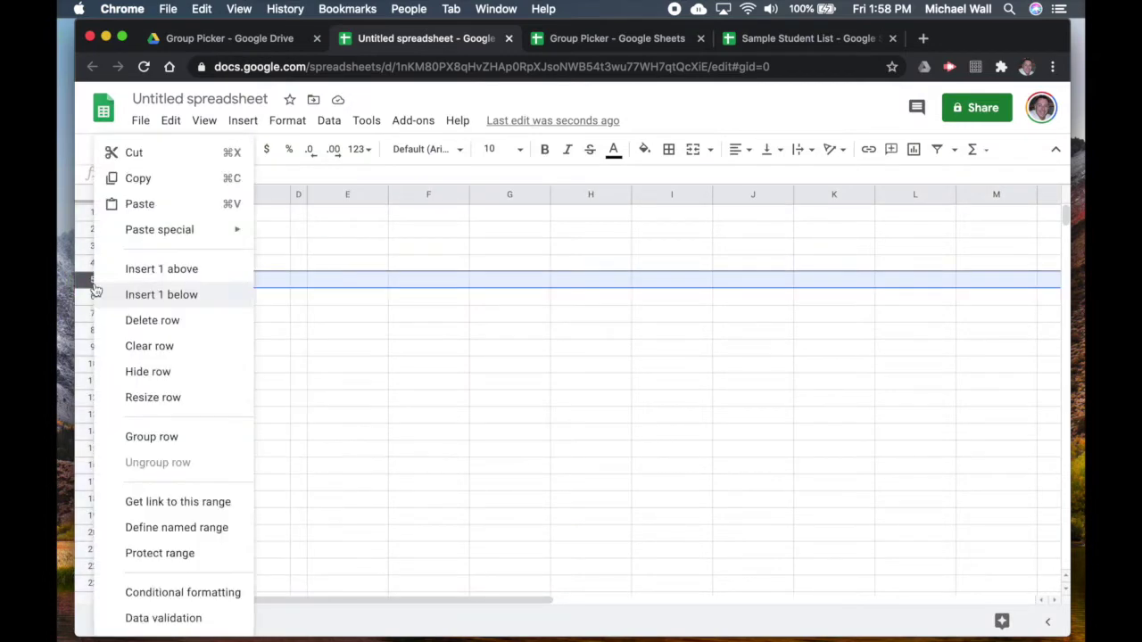
{"action": "left_click", "coordinate": [168, 398]}
{"action": "left_click", "coordinate": [547, 348]}
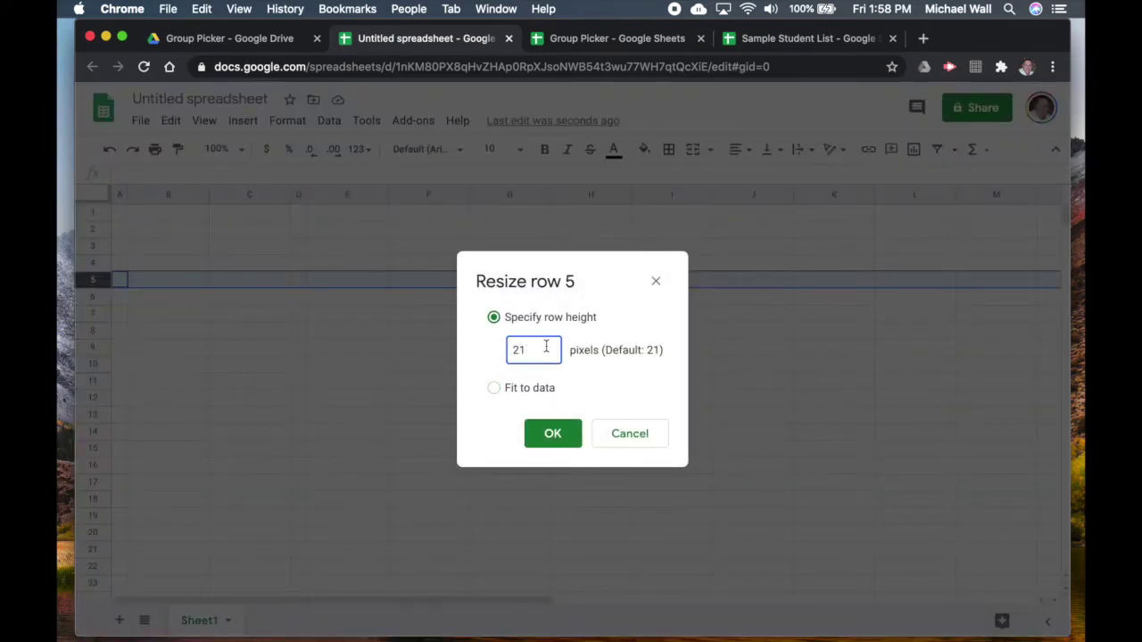
{"action": "key", "text": "Return"}
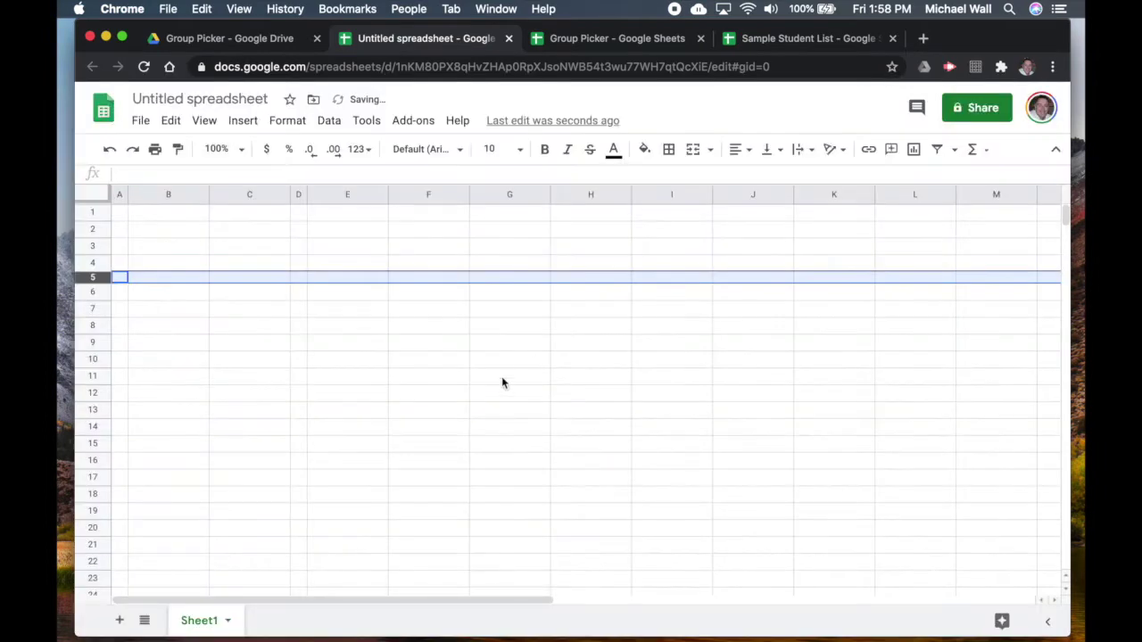
{"action": "left_click", "coordinate": [94, 343]}
{"action": "right_click", "coordinate": [95, 343]}
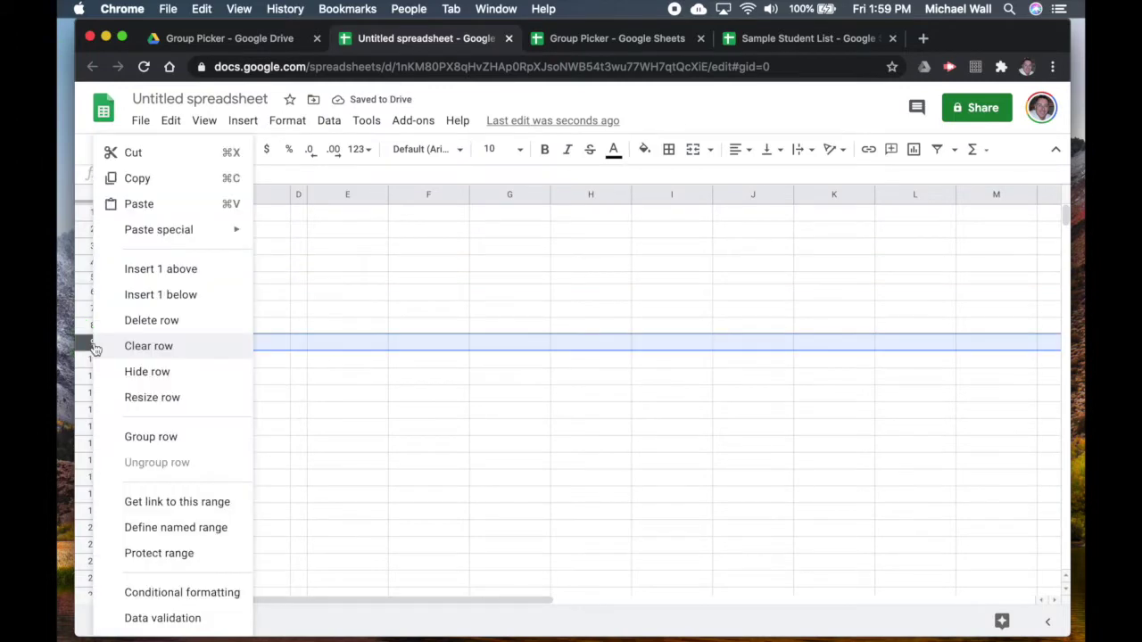
{"action": "left_click", "coordinate": [168, 397]}
{"action": "left_click", "coordinate": [533, 346]}
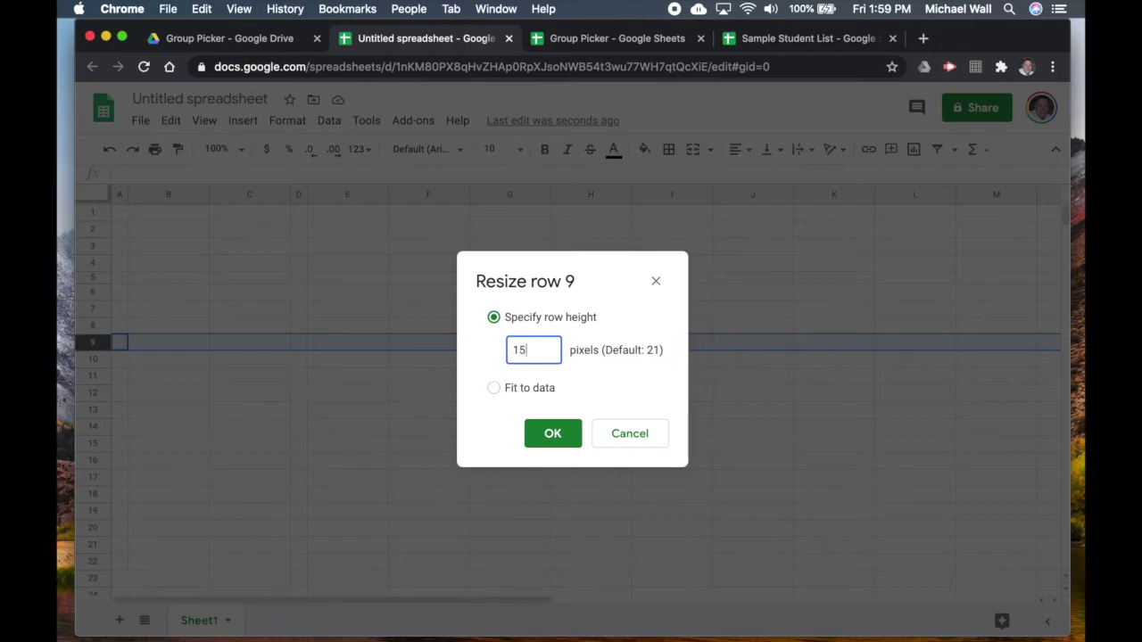
{"action": "type", "text": "15"}
{"action": "key", "text": "Return"}
{"action": "left_click", "coordinate": [462, 395]}
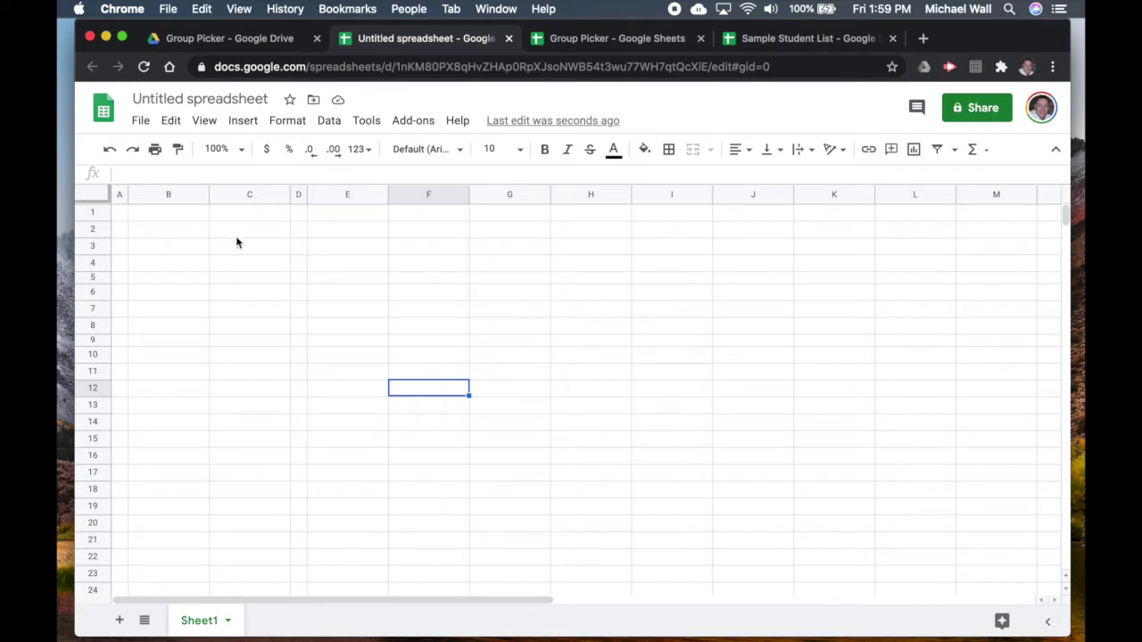
- Add borders to all edges of the cells in B2:C4 for the first group box
{"action": "left_click_drag", "start_coordinate": [167, 236], "coordinate": [271, 262]}
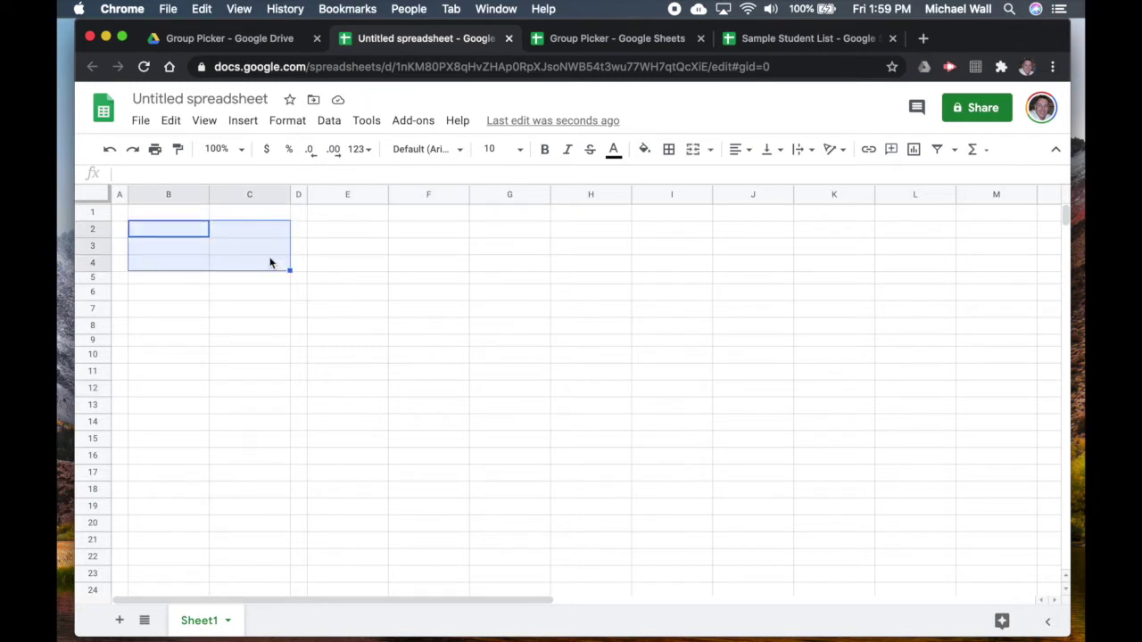
{"action": "left_click", "coordinate": [668, 149]}
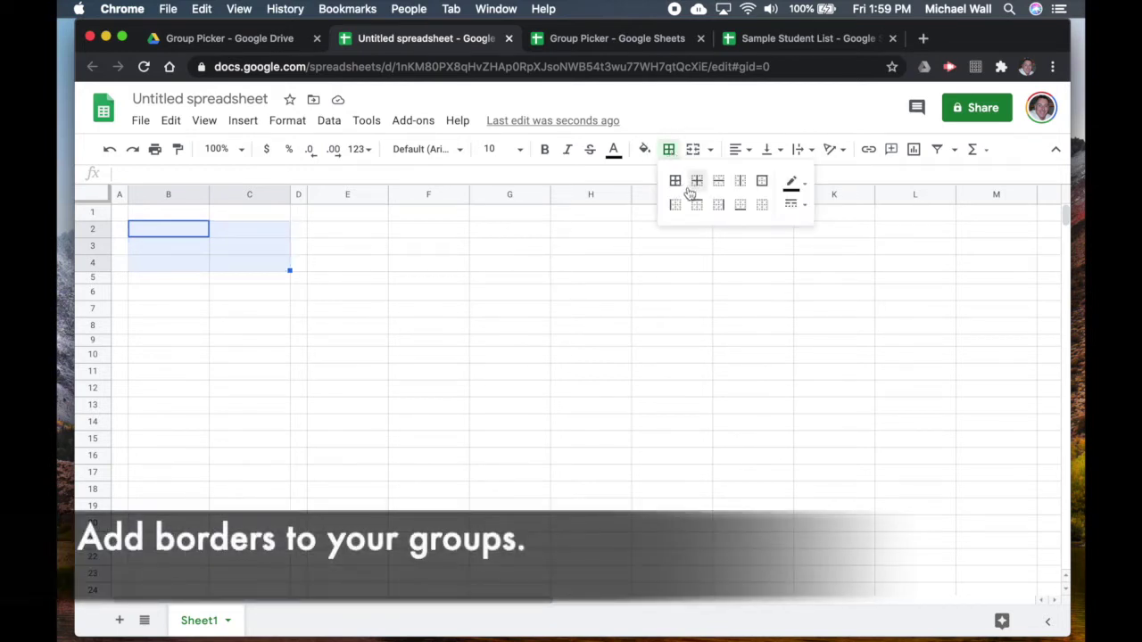
{"action": "left_click", "coordinate": [675, 182]}
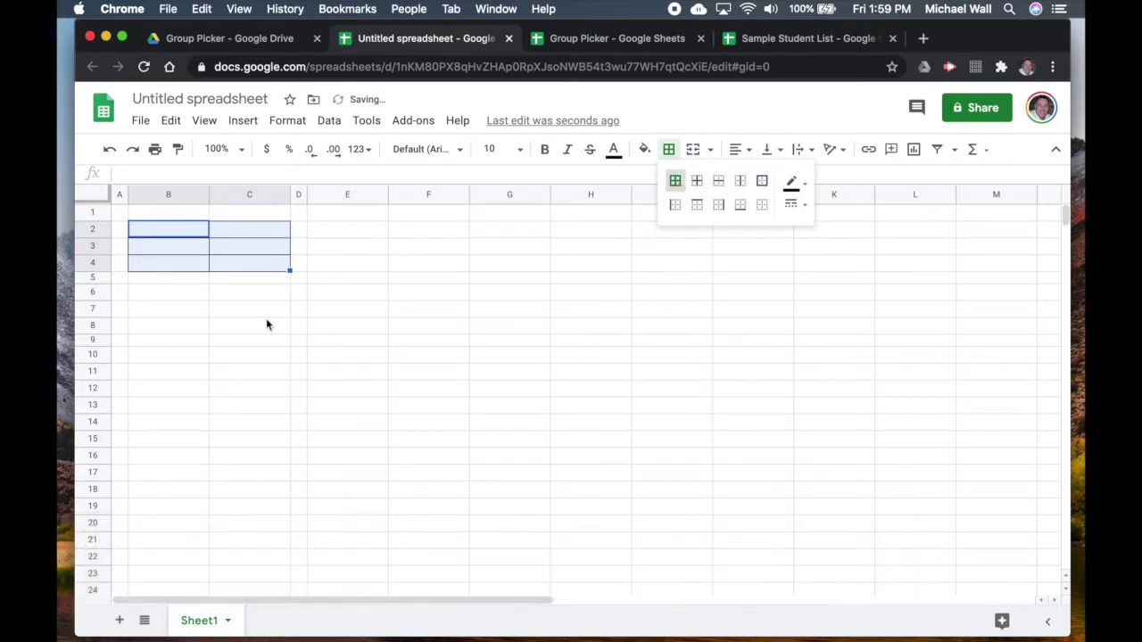
{"action": "left_click", "coordinate": [266, 324]}
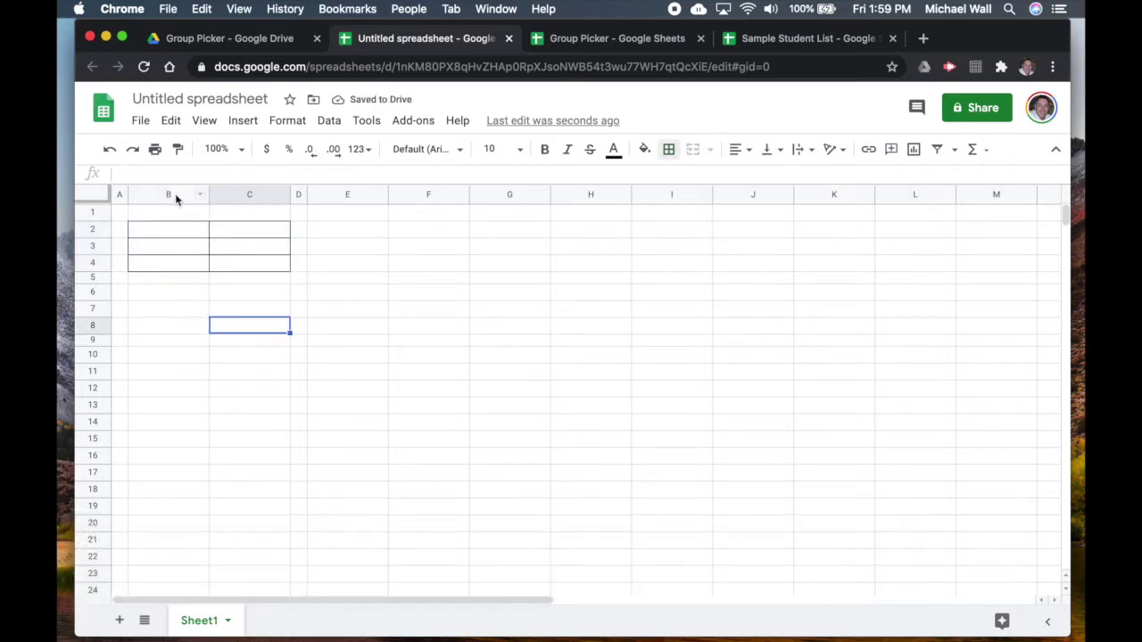
- Resize columns B and C to a width of 130 pixels
{"action": "left_click_drag", "start_coordinate": [172, 195], "coordinate": [235, 197]}
{"action": "right_click", "coordinate": [244, 194]}
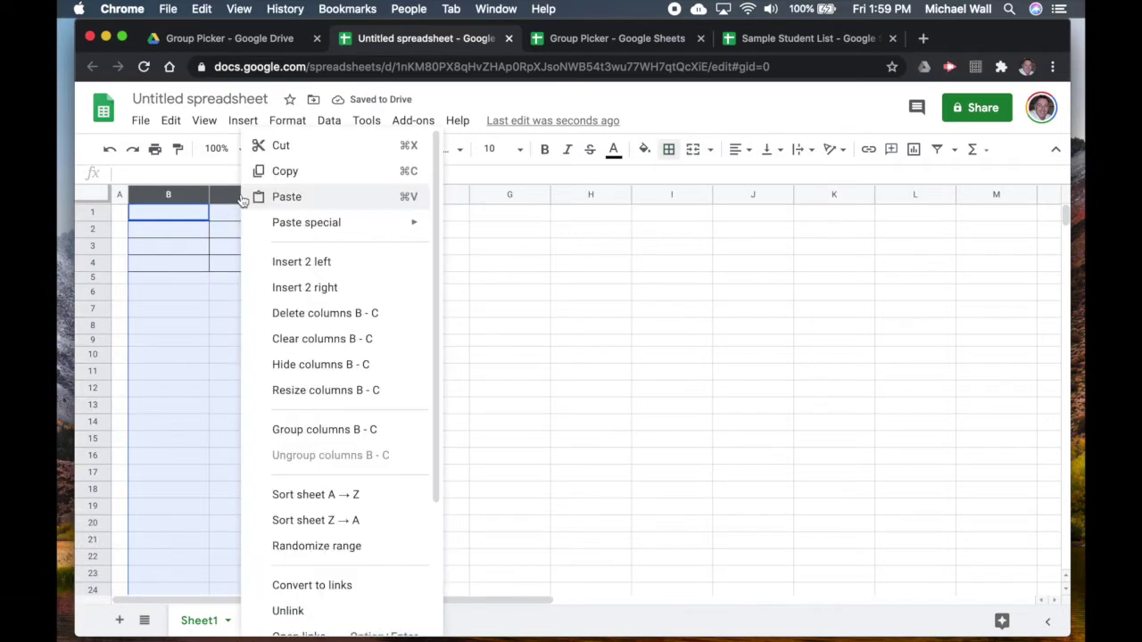
{"action": "left_click", "coordinate": [315, 392]}
{"action": "type", "text": "130"}
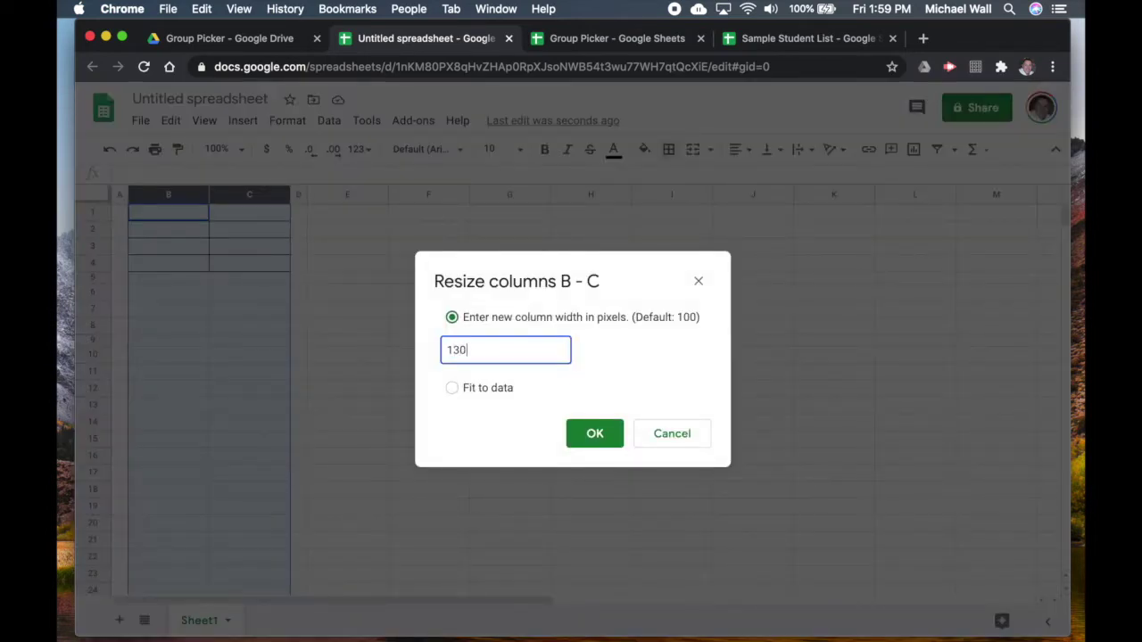
{"action": "key", "text": "Return"}
{"action": "left_click", "coordinate": [493, 321]}
- Resize columns E and F to a width of 130 pixels
{"action": "left_click", "coordinate": [392, 195]}
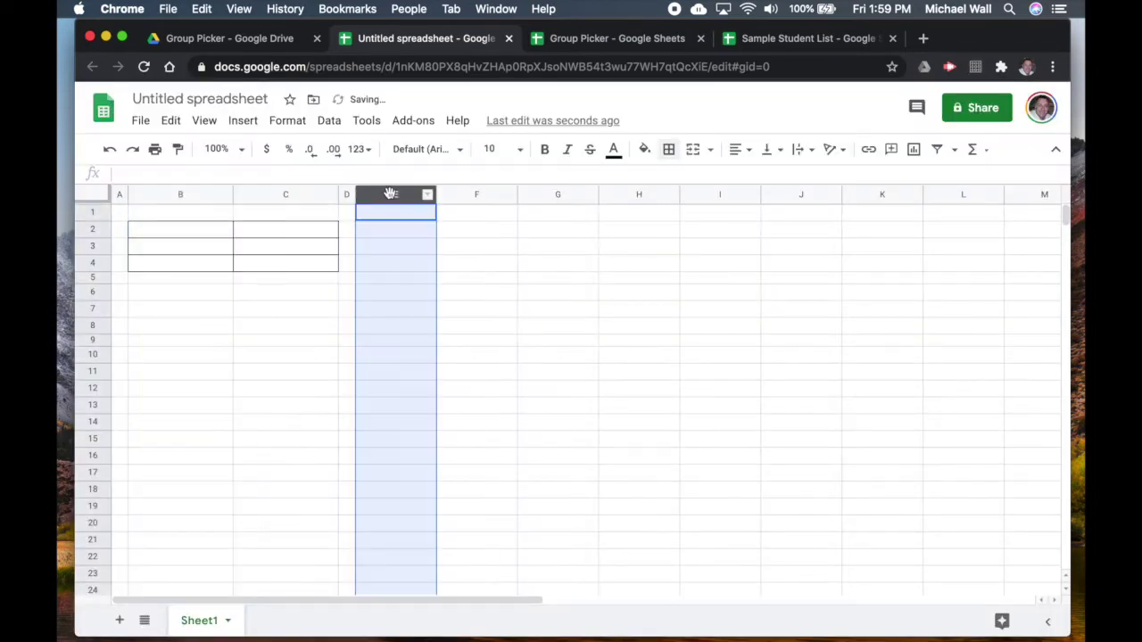
{"action": "left_click_drag", "start_coordinate": [392, 195], "coordinate": [472, 198]}
{"action": "left_click", "coordinate": [542, 256]}
{"action": "left_click_drag", "start_coordinate": [390, 193], "coordinate": [476, 194]}
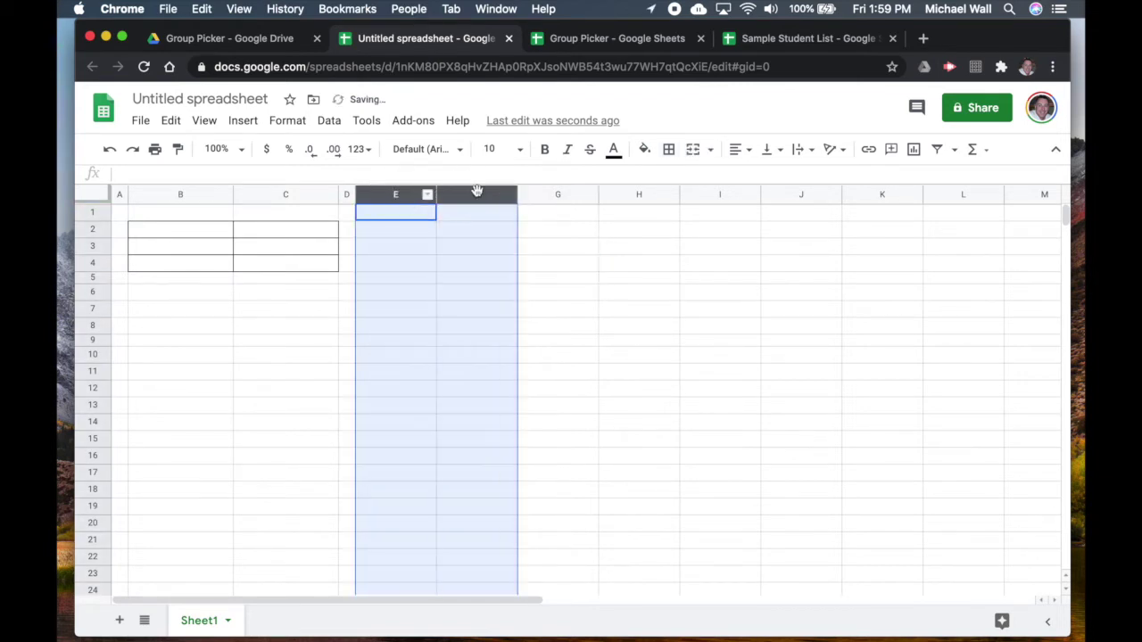
{"action": "right_click", "coordinate": [468, 196]}
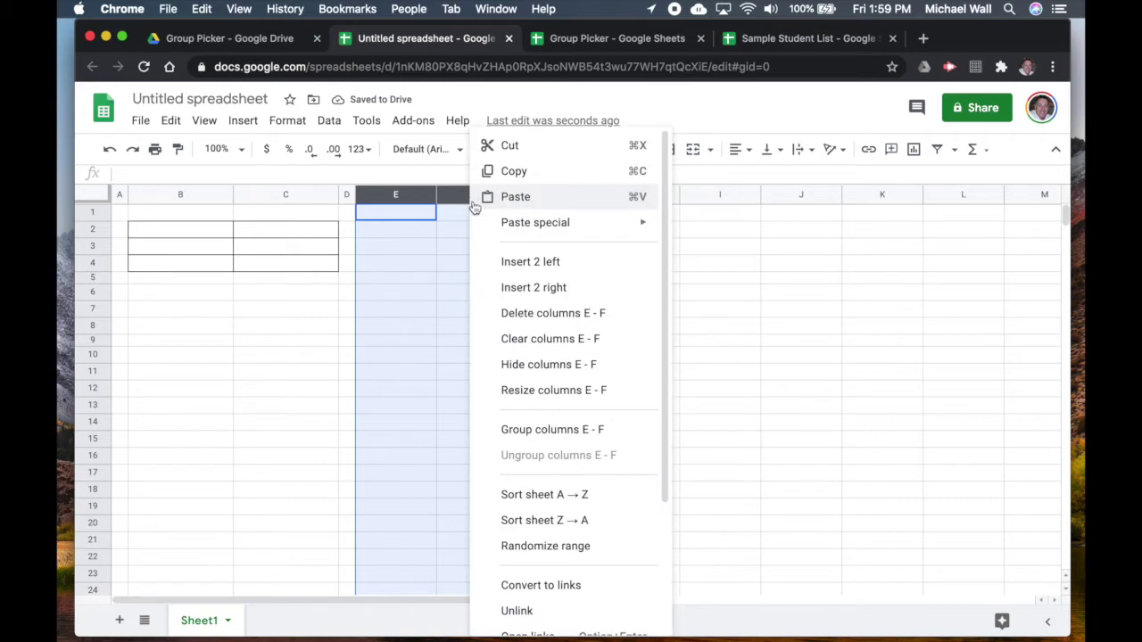
{"action": "left_click", "coordinate": [538, 393]}
{"action": "type", "text": "130"}
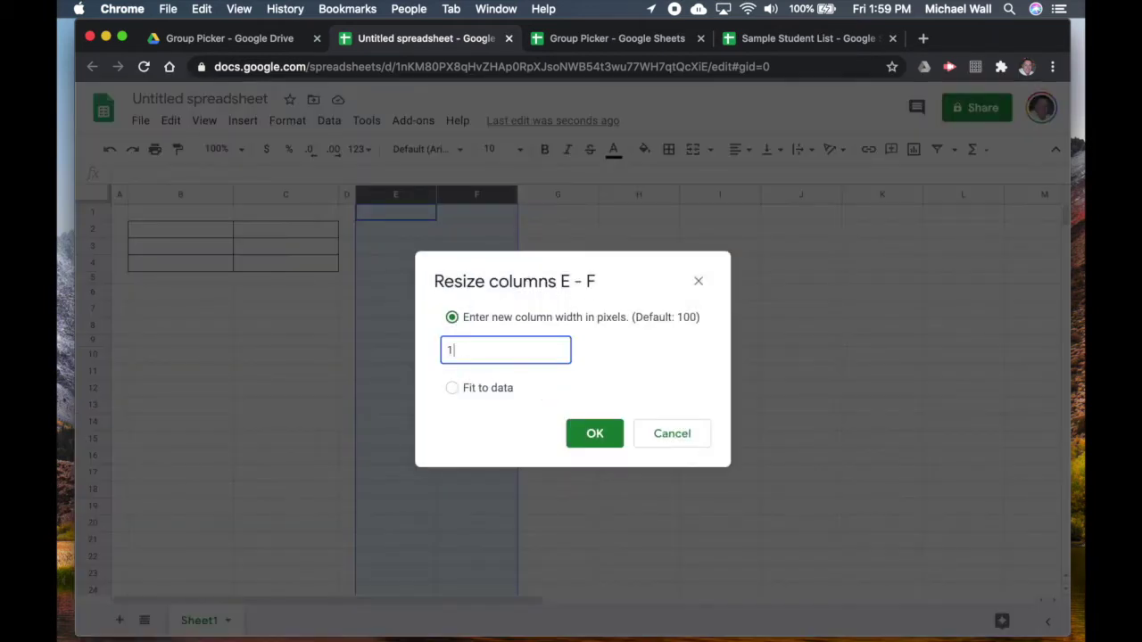
{"action": "key", "text": "Return"}
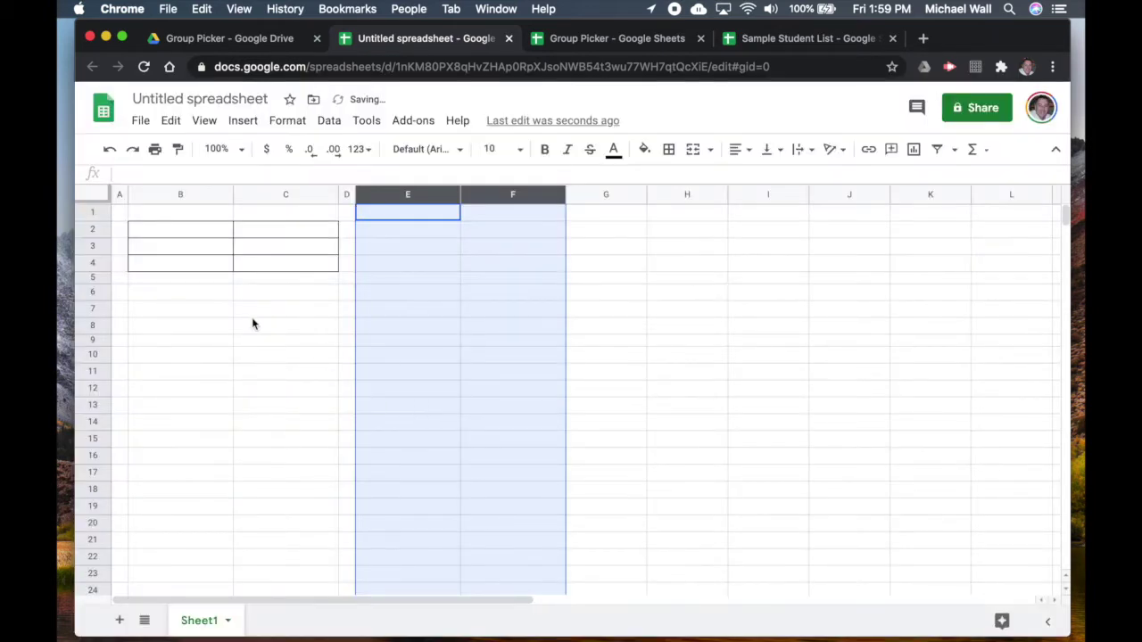
{"action": "left_click", "coordinate": [253, 314]}
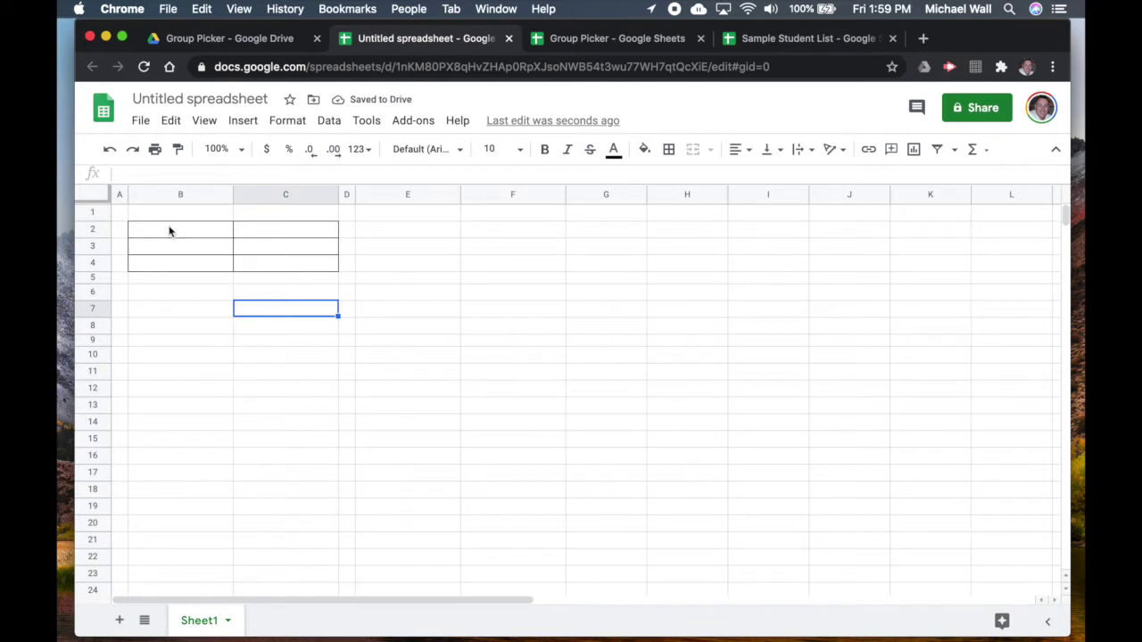
- Apply the thickest solid border style to the outer edges of the group box B2:C4
{"action": "left_click_drag", "start_coordinate": [161, 231], "coordinate": [290, 264]}
{"action": "left_click", "coordinate": [669, 150]}
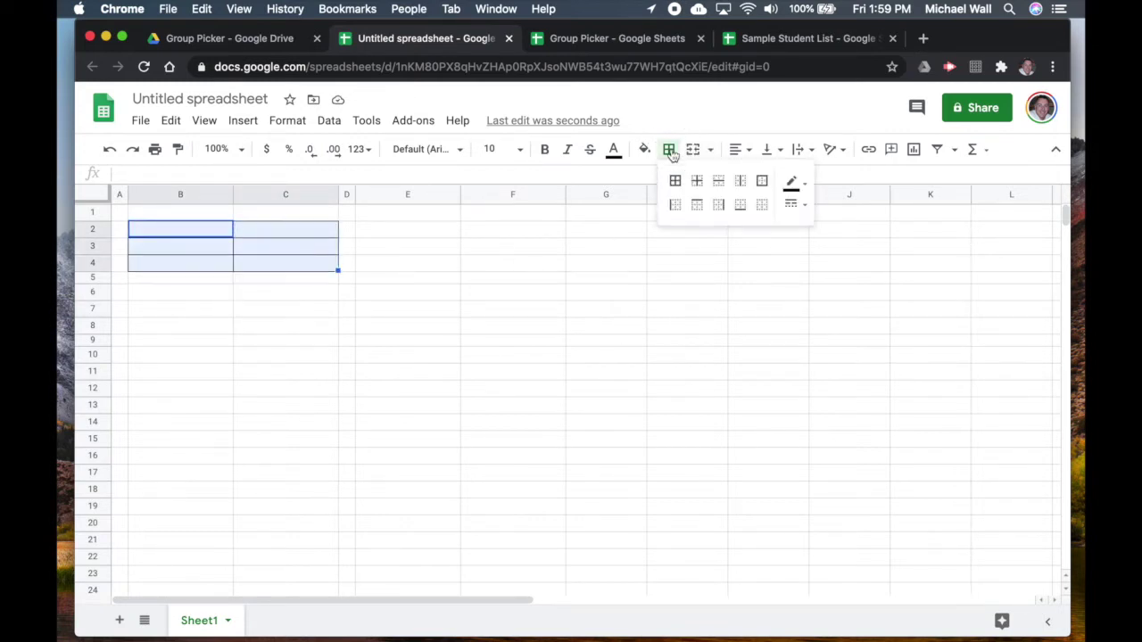
{"action": "left_click", "coordinate": [793, 205]}
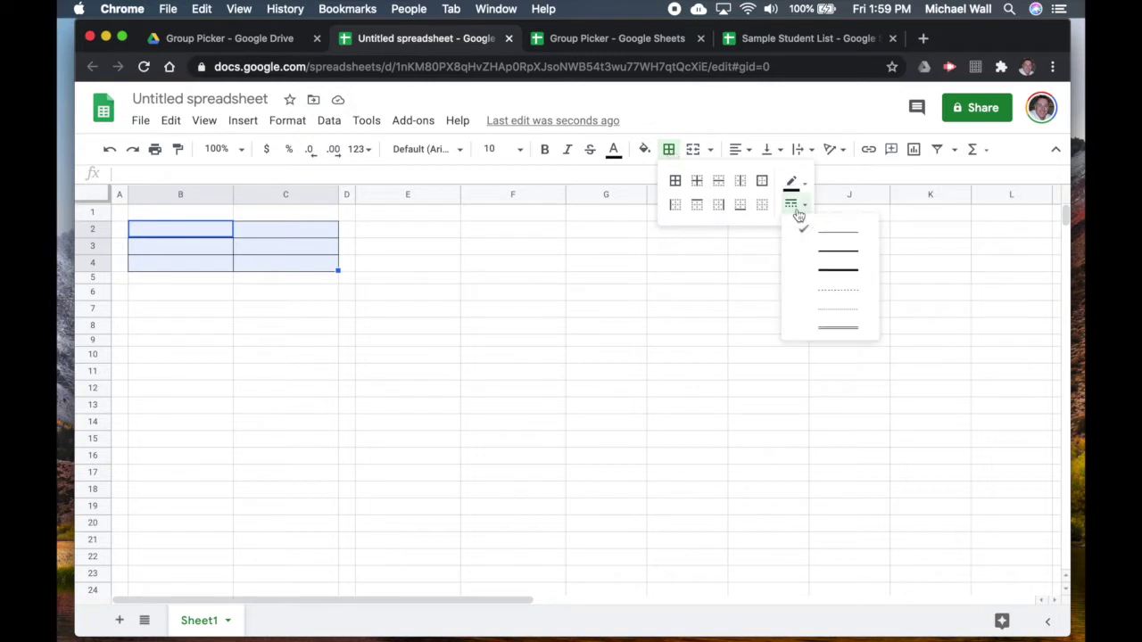
{"action": "left_click", "coordinate": [833, 269]}
{"action": "left_click", "coordinate": [676, 205]}
{"action": "left_click", "coordinate": [696, 205]}
{"action": "left_click", "coordinate": [720, 207]}
{"action": "left_click", "coordinate": [277, 319]}
- Format the group box B2:C4 with font size 11 and centered horizontal alignment
{"action": "left_click_drag", "start_coordinate": [170, 229], "coordinate": [304, 274]}
{"action": "left_click", "coordinate": [520, 149]}
{"action": "left_click", "coordinate": [495, 306]}
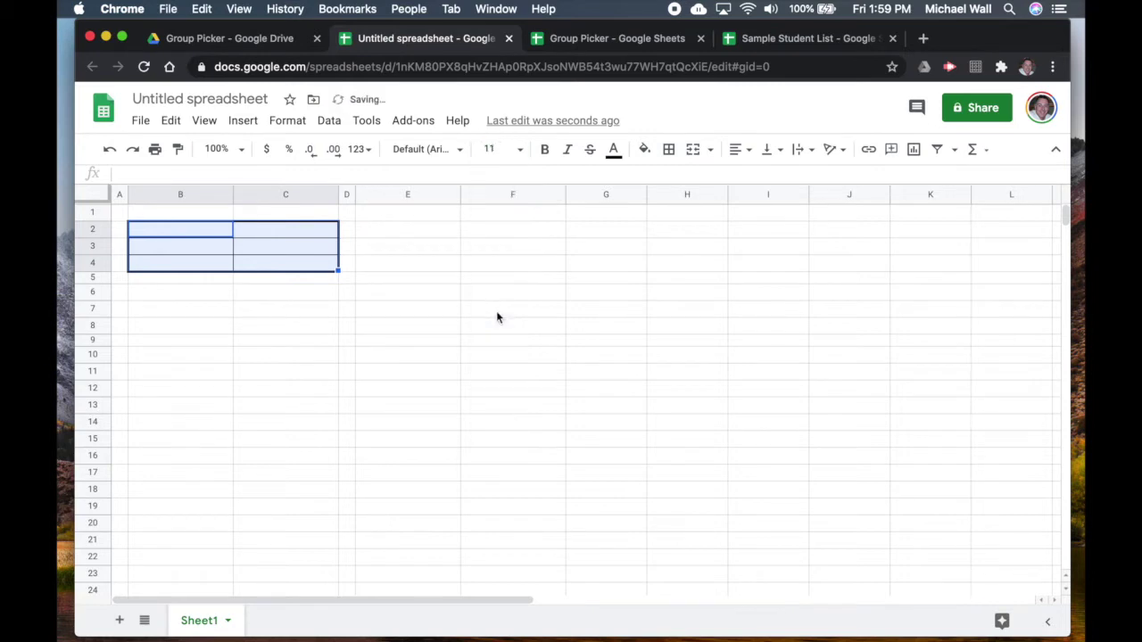
{"action": "left_click", "coordinate": [741, 153]}
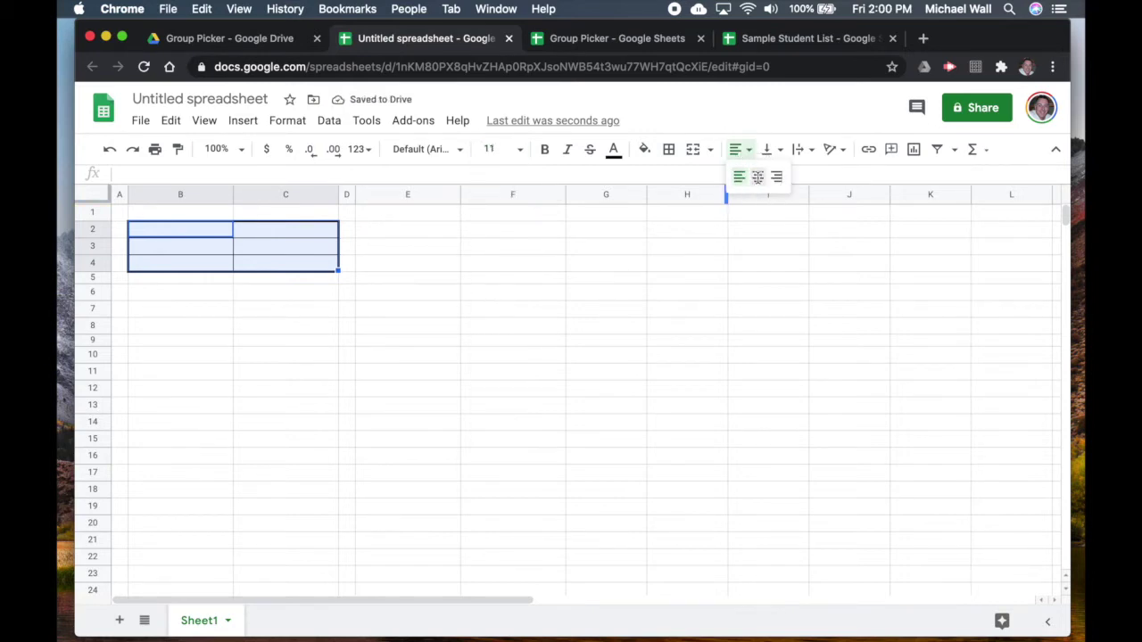
{"action": "left_click", "coordinate": [757, 177]}
{"action": "left_click", "coordinate": [201, 314]}
- Fill cells B3:C4 with blue and set their text color to yellow
{"action": "left_click_drag", "start_coordinate": [182, 248], "coordinate": [303, 268]}
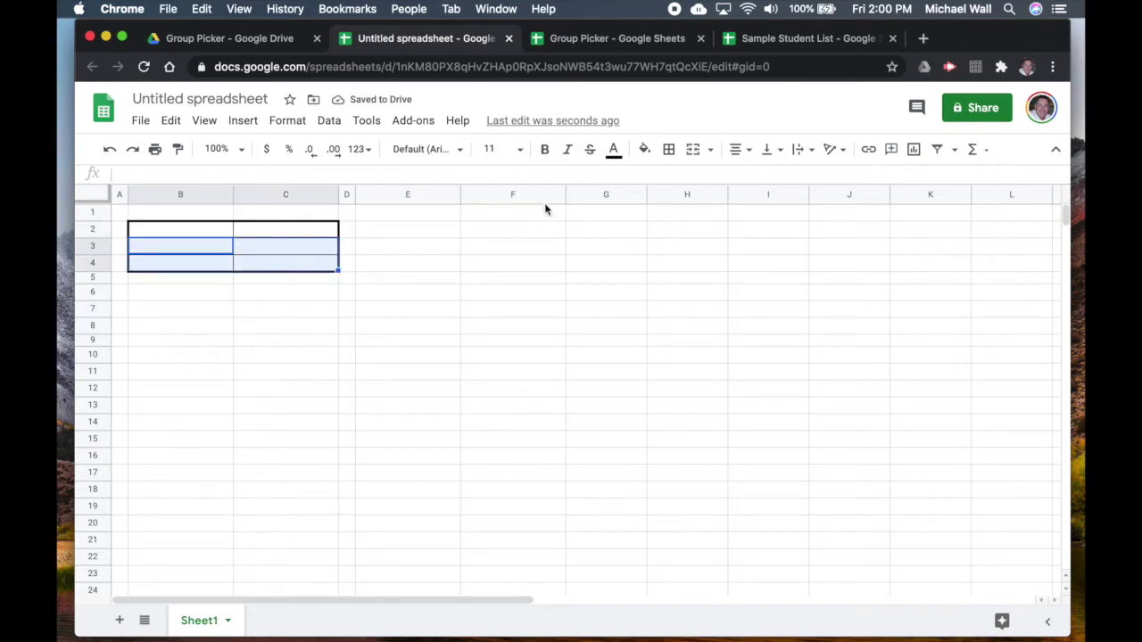
{"action": "left_click", "coordinate": [644, 149]}
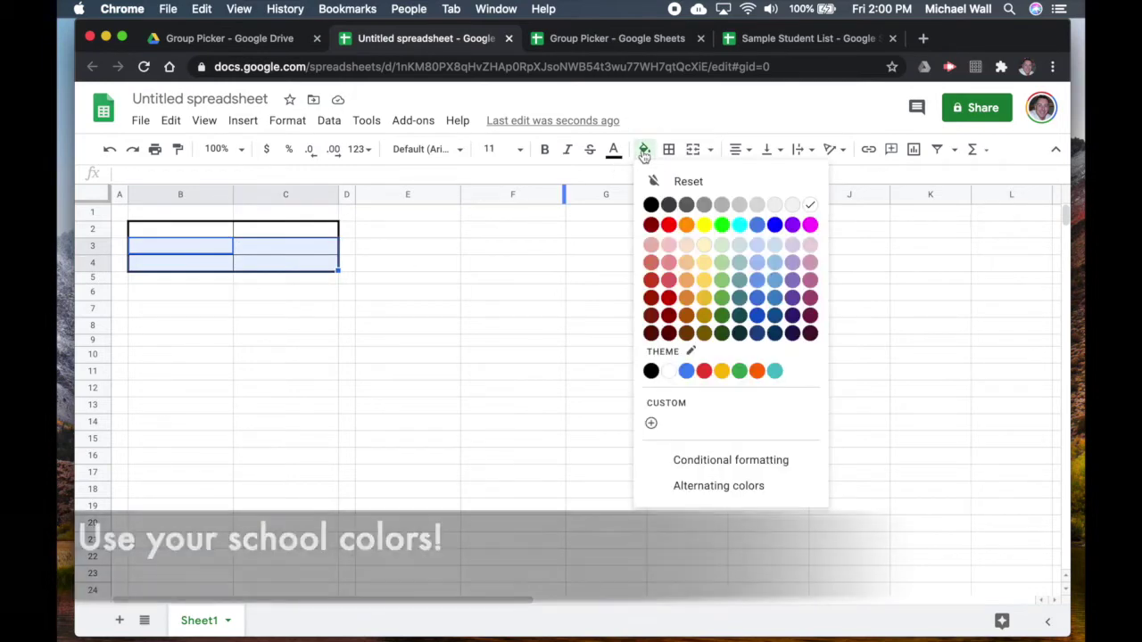
{"action": "left_click", "coordinate": [776, 224]}
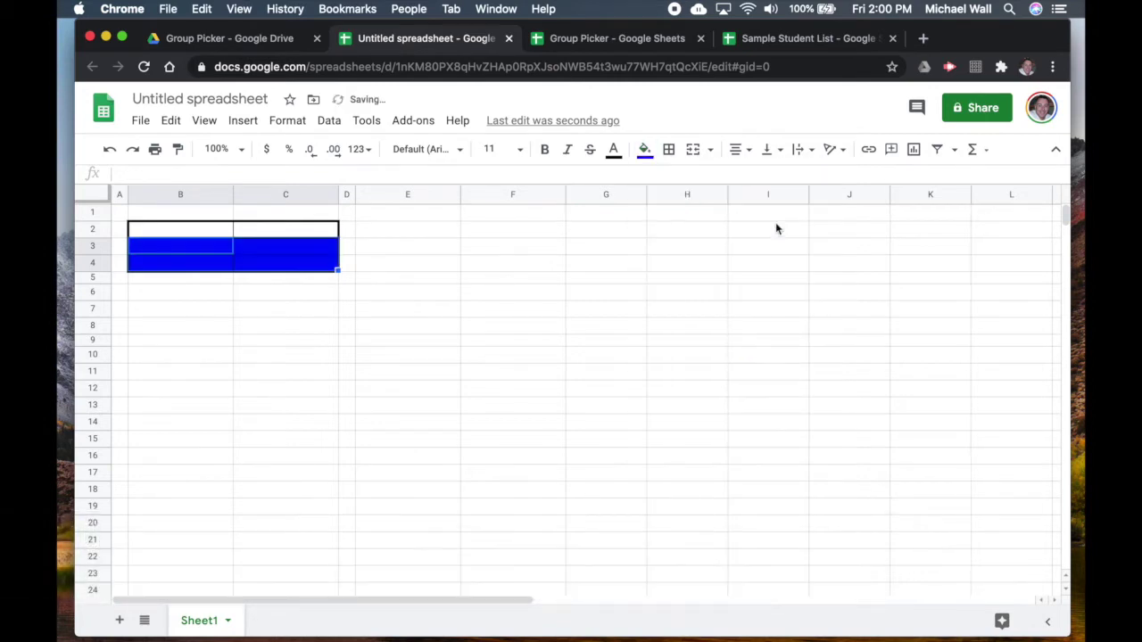
{"action": "left_click", "coordinate": [613, 149]}
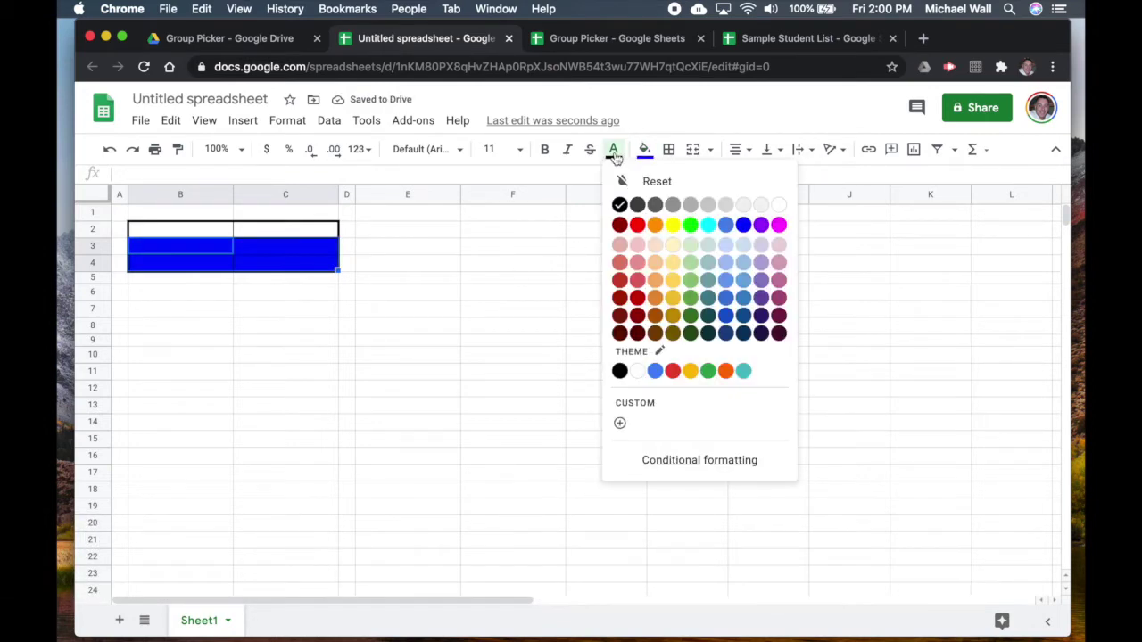
{"action": "left_click", "coordinate": [680, 230]}
{"action": "left_click", "coordinate": [245, 314]}
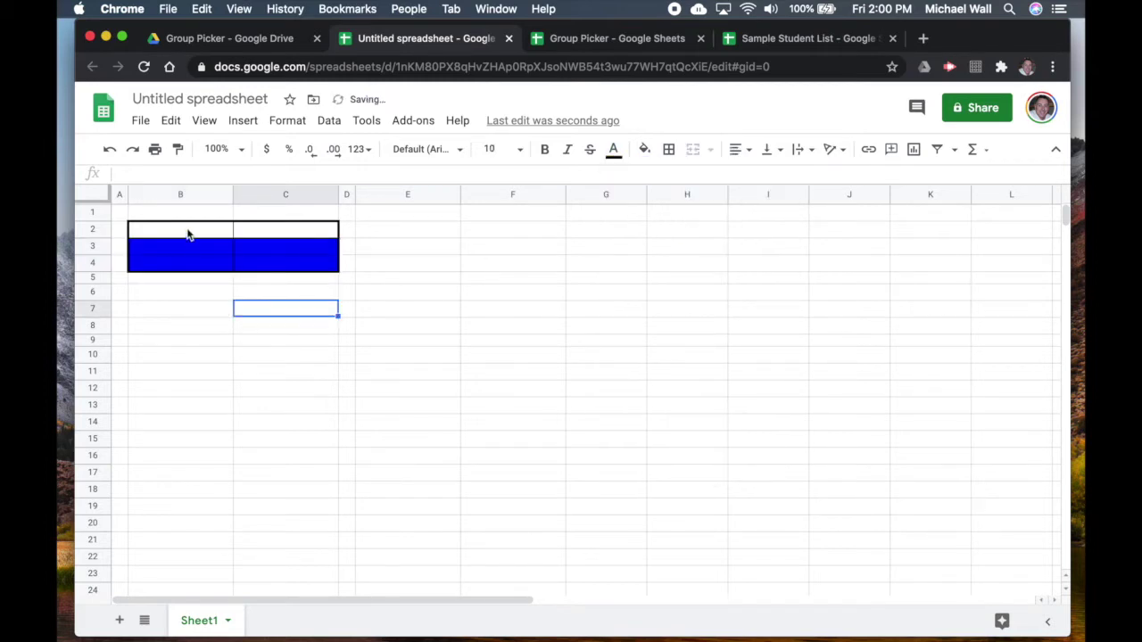
- Merge cells B2 and C2 into one header cell above the blue cells
{"action": "left_click_drag", "start_coordinate": [189, 236], "coordinate": [287, 239]}
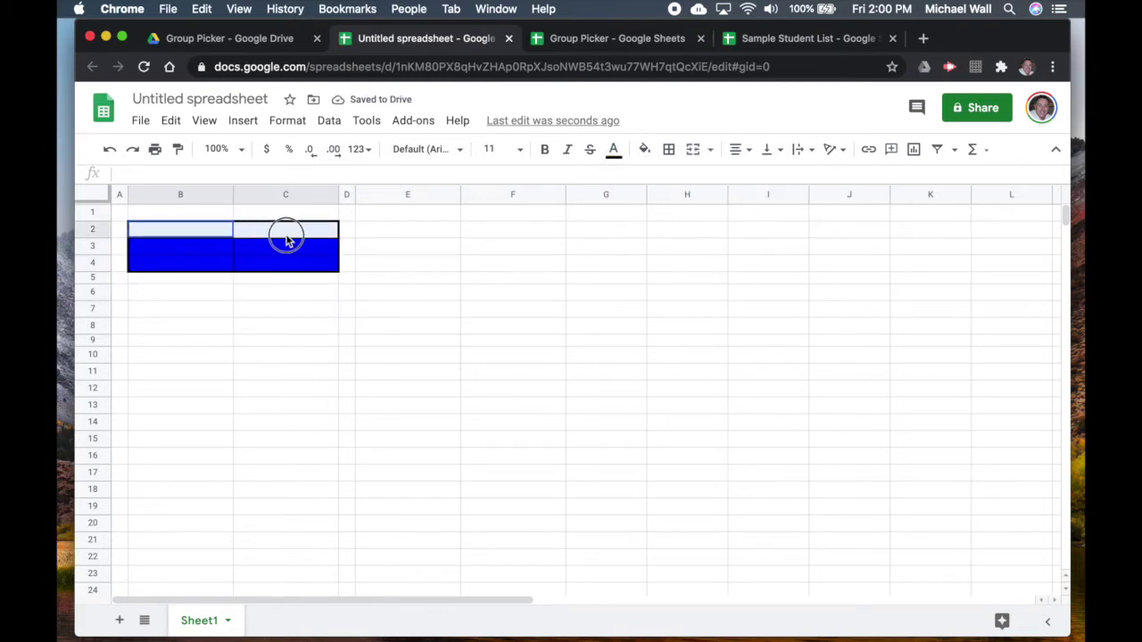
{"action": "left_click", "coordinate": [692, 149]}
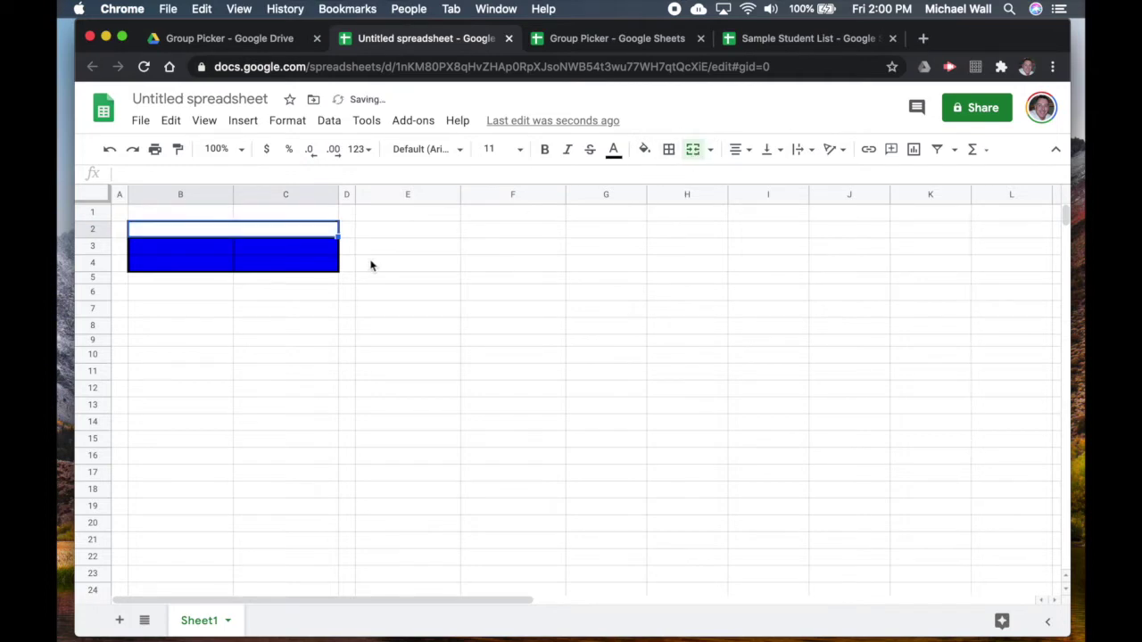
- Enter "Group 1" in the merged header cell B2 and make it bold
{"action": "type", "text": "Group 1"}
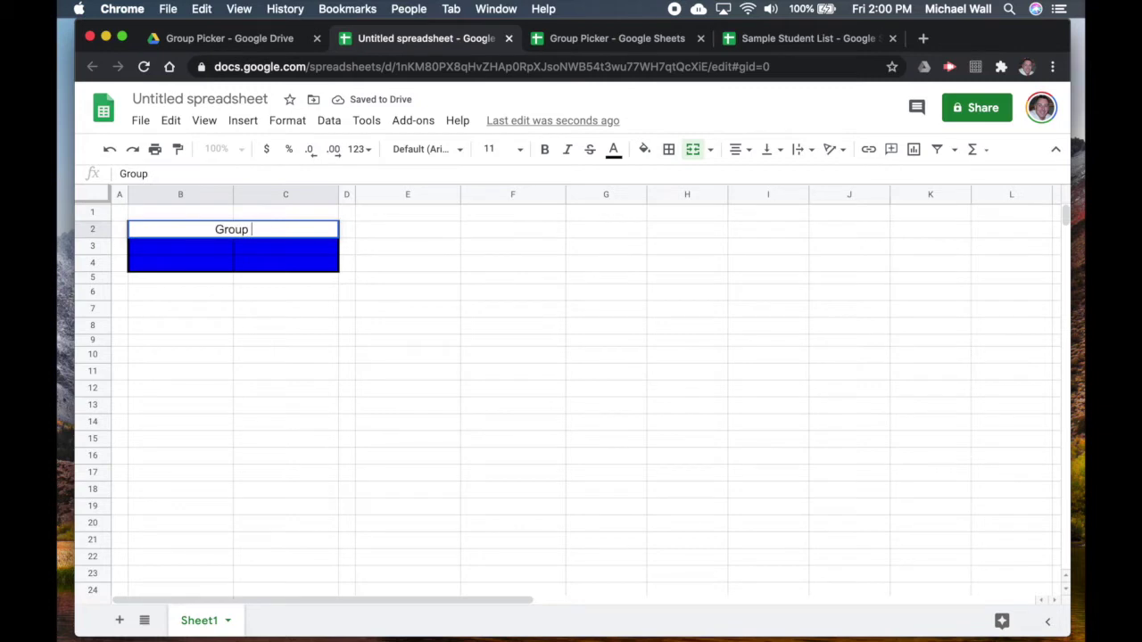
{"action": "key", "text": "Return"}
{"action": "left_click", "coordinate": [287, 232]}
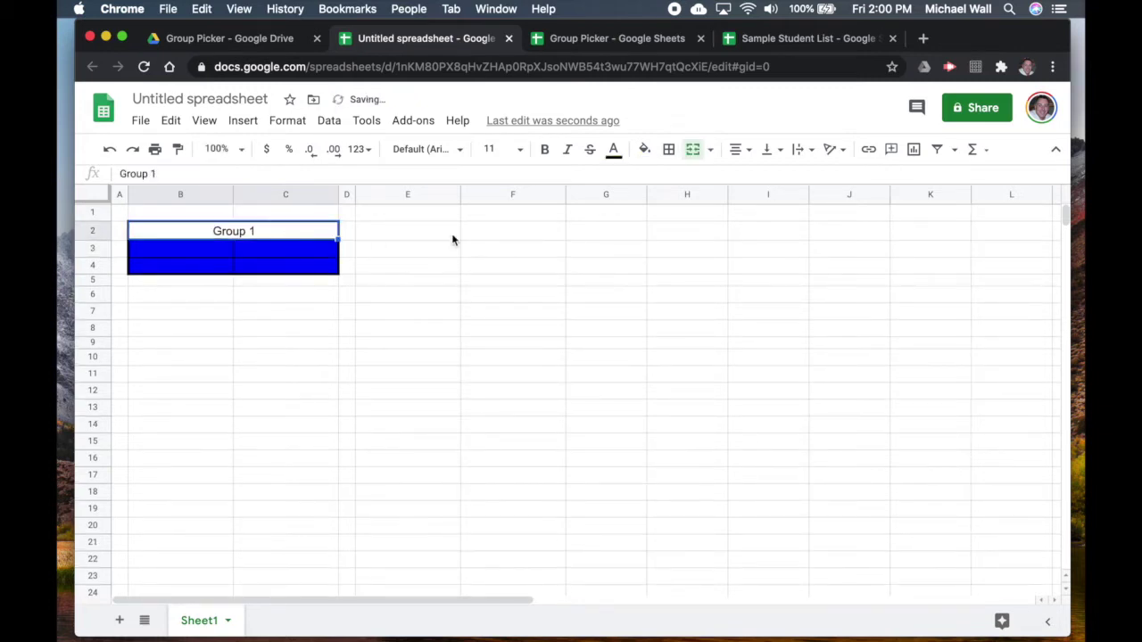
{"action": "left_click", "coordinate": [544, 149]}
{"action": "left_click", "coordinate": [182, 363]}
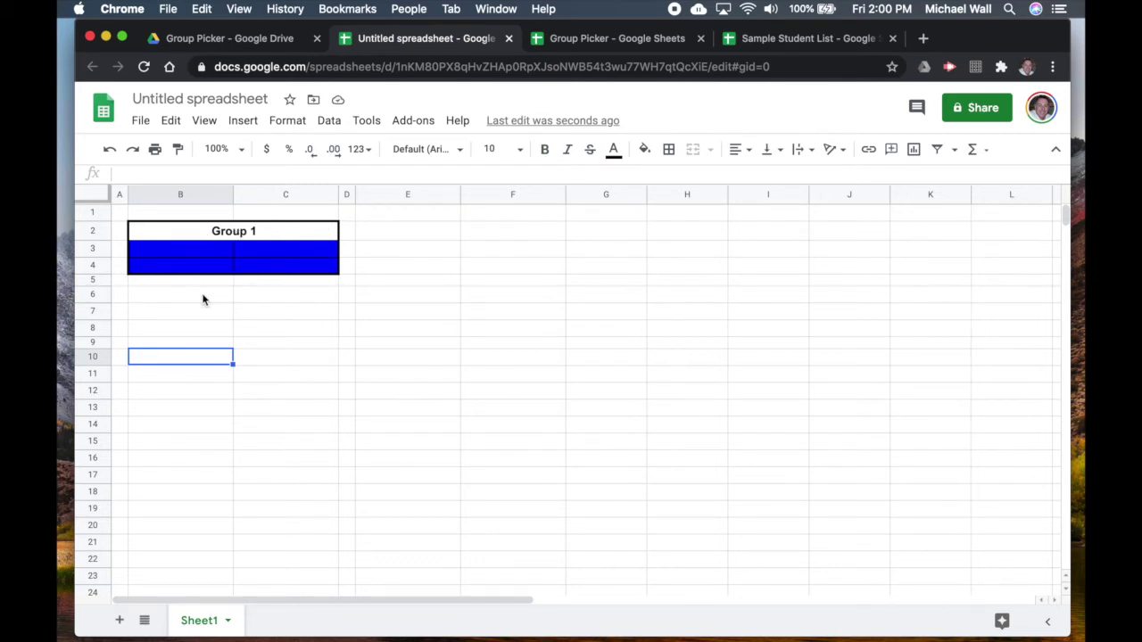
- Merge cells B6 and C6, and paste a copy of the Group 1 box B2:C4 there
{"action": "left_click_drag", "start_coordinate": [204, 296], "coordinate": [276, 296]}
{"action": "left_click", "coordinate": [691, 152]}
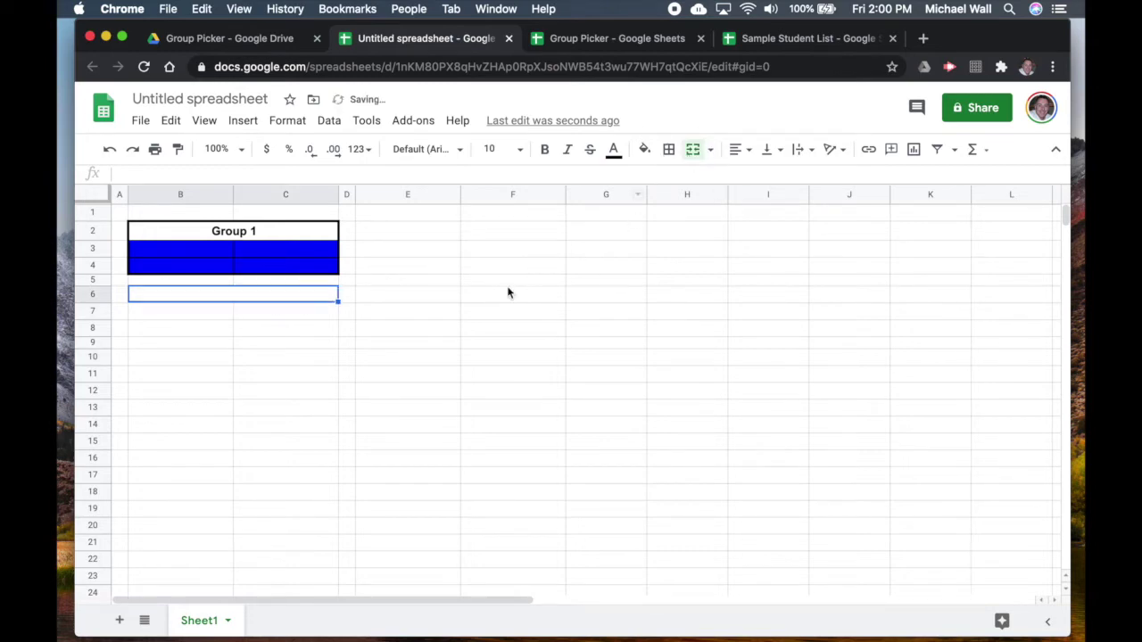
{"action": "left_click", "coordinate": [184, 230]}
{"action": "left_click_drag", "start_coordinate": [224, 230], "coordinate": [312, 266]}
{"action": "key", "text": "cmd+c"}
{"action": "left_click", "coordinate": [217, 297]}
{"action": "key", "text": "cmd+v"}
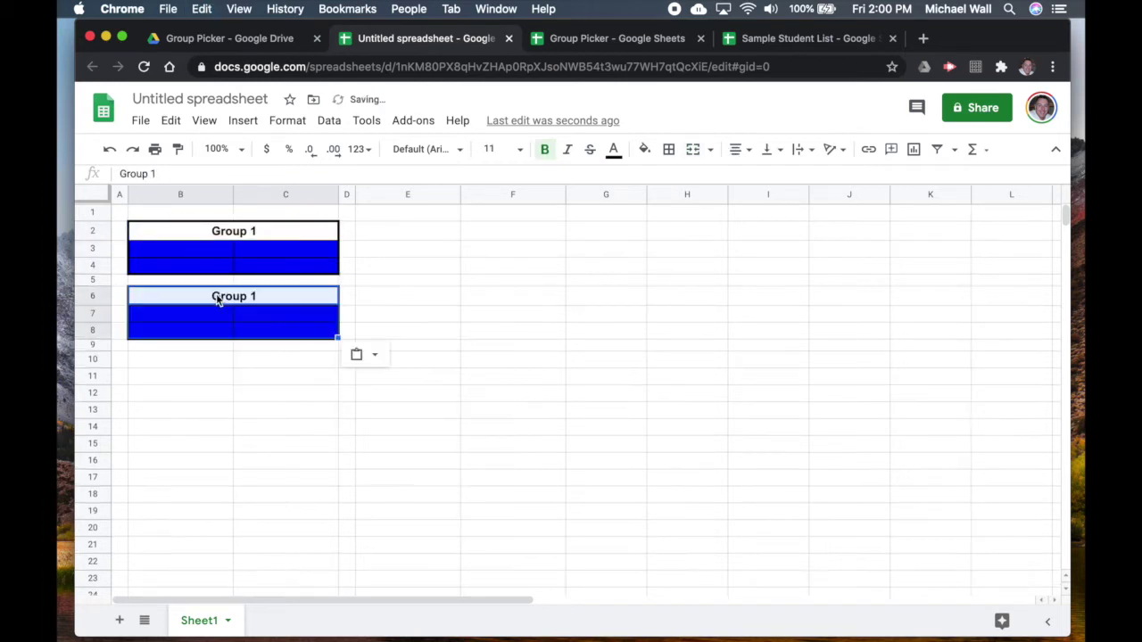
- Merge cells B10 and C10, and paste another copy of the group box there
{"action": "left_click_drag", "start_coordinate": [201, 361], "coordinate": [280, 365]}
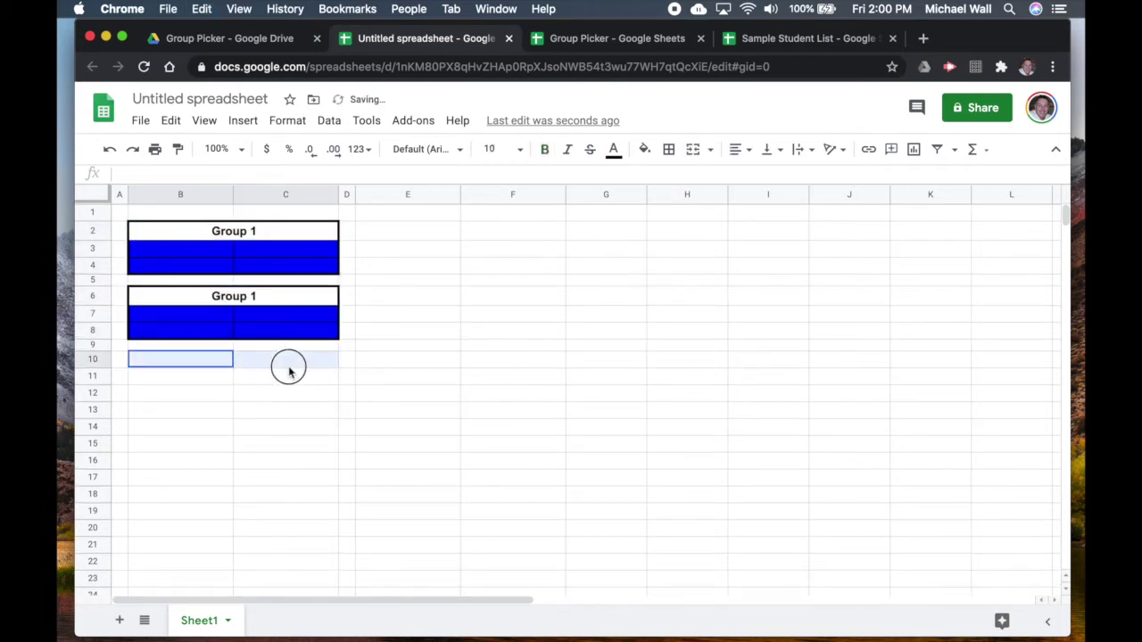
{"action": "left_click", "coordinate": [693, 149]}
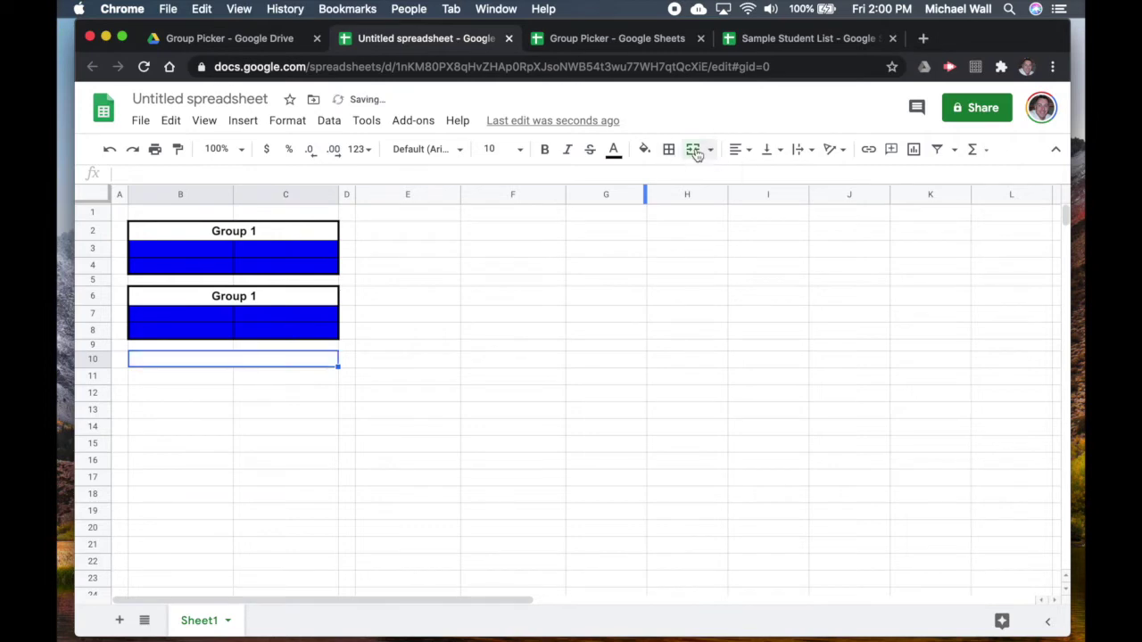
{"action": "key", "text": "cmd+v"}
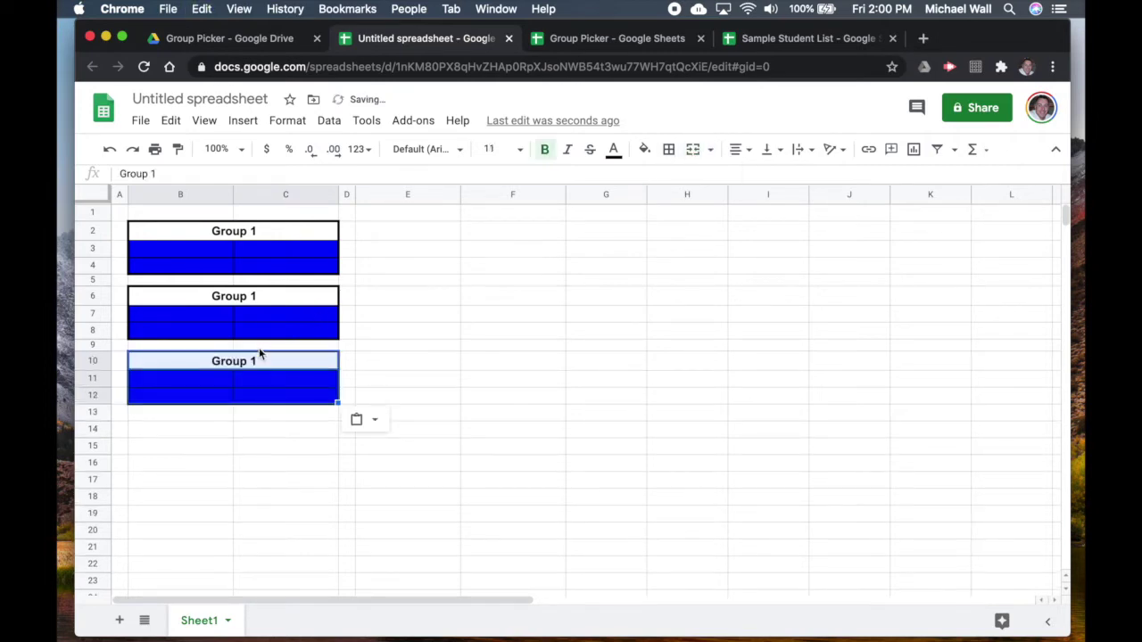
- Rename the header of the box starting at B6 to "Group 3"
{"action": "left_click", "coordinate": [256, 299]}
{"action": "left_click", "coordinate": [198, 173]}
{"action": "key", "text": "BackSpace"}
{"action": "type", "text": "3"}
{"action": "key", "text": "Return"}
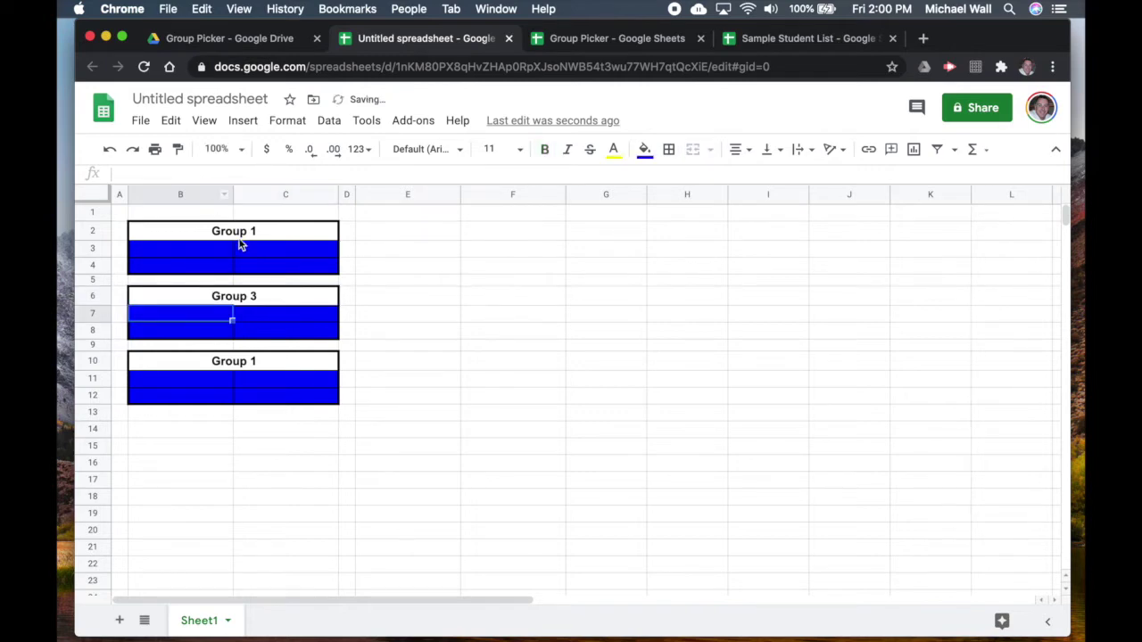
- Rename the header of the box starting at B10 to "Group 5"
{"action": "left_click", "coordinate": [250, 356]}
{"action": "left_click", "coordinate": [160, 176]}
{"action": "key", "text": "BackSpace"}
{"action": "type", "text": "5"}
{"action": "key", "text": "Return"}
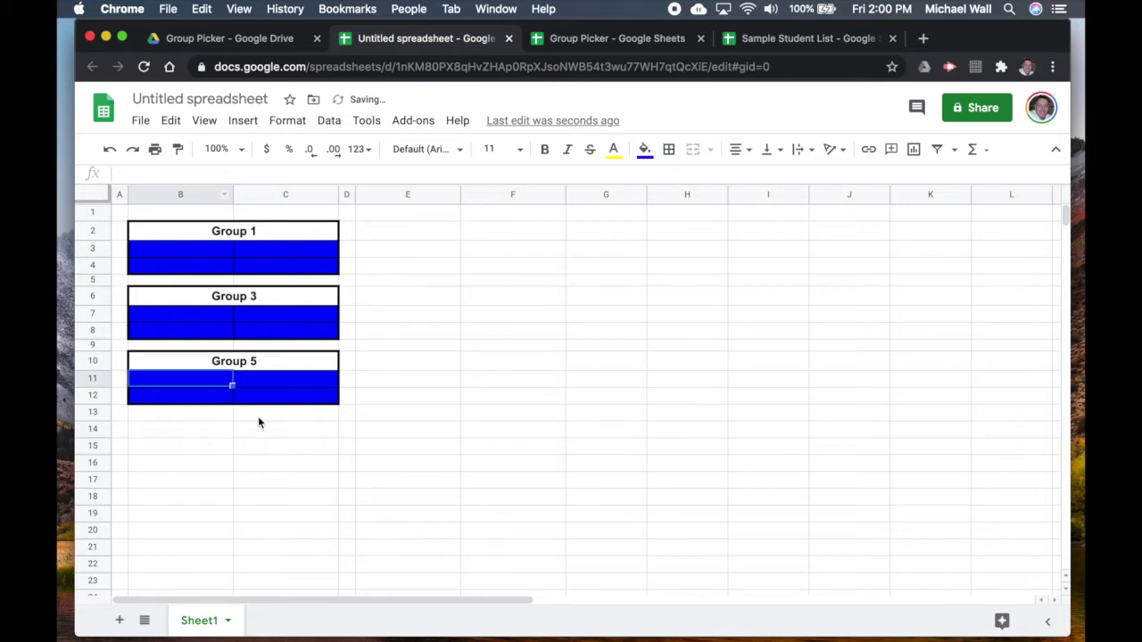
{"action": "left_click", "coordinate": [263, 467]}
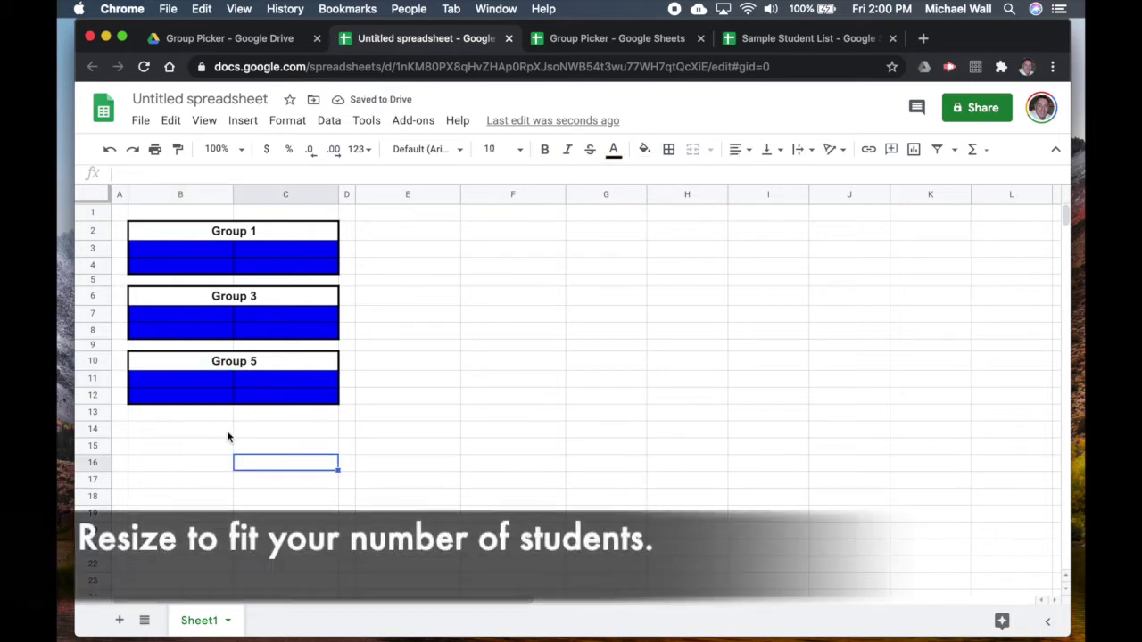
- Apply thin solid borders to all edges of cells B13:C13 to extend the Group 5 box by one row
{"action": "left_click_drag", "start_coordinate": [192, 416], "coordinate": [273, 414]}
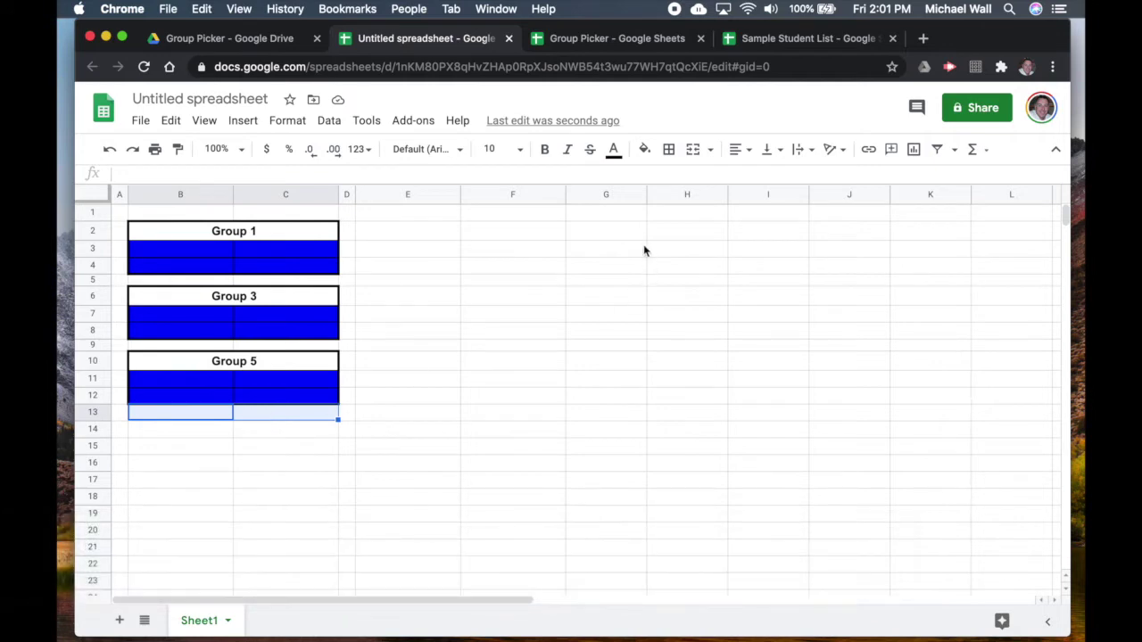
{"action": "left_click", "coordinate": [669, 150]}
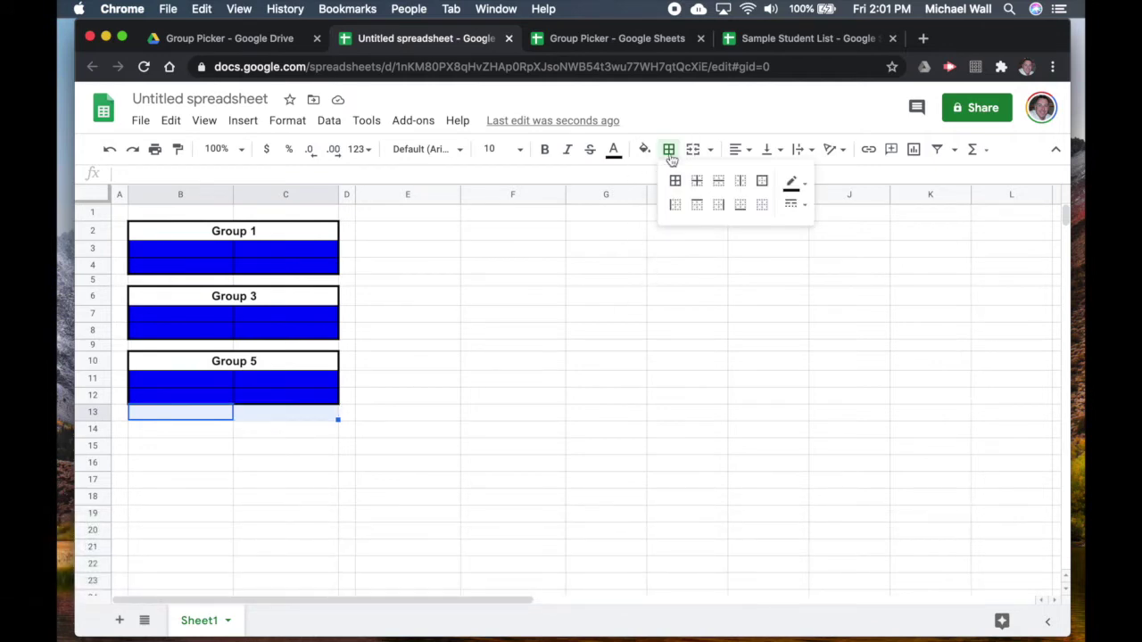
{"action": "left_click", "coordinate": [794, 205]}
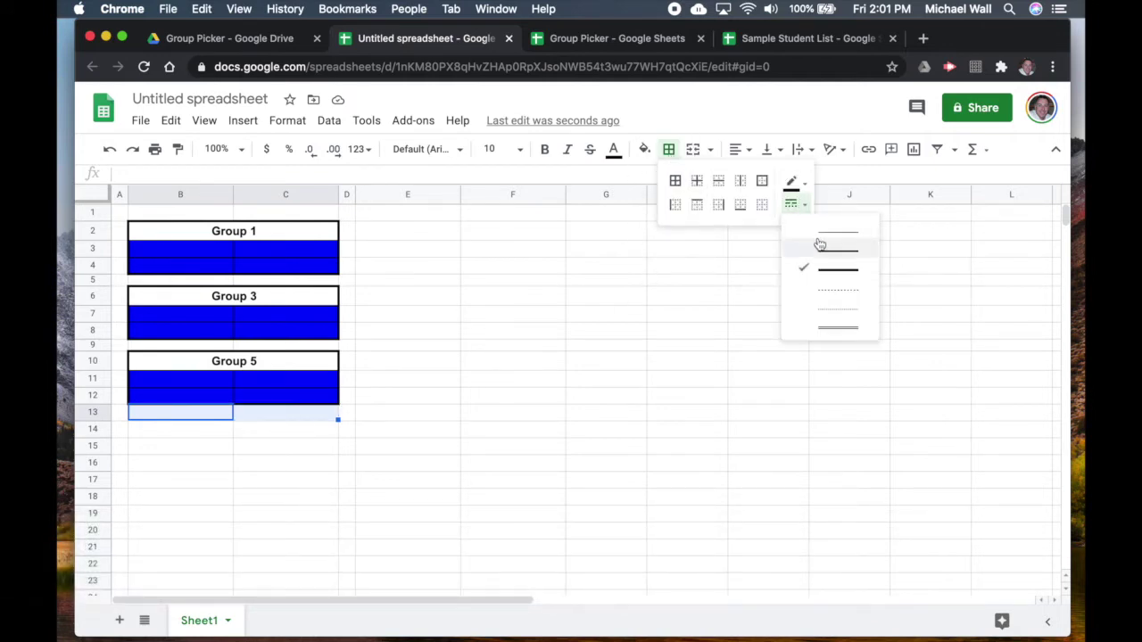
{"action": "left_click", "coordinate": [822, 234]}
{"action": "left_click", "coordinate": [676, 181]}
{"action": "left_click", "coordinate": [276, 450]}
- Apply the thickest solid border style to the side and bottom edges of cells B13:C13
{"action": "left_click_drag", "start_coordinate": [191, 418], "coordinate": [280, 413]}
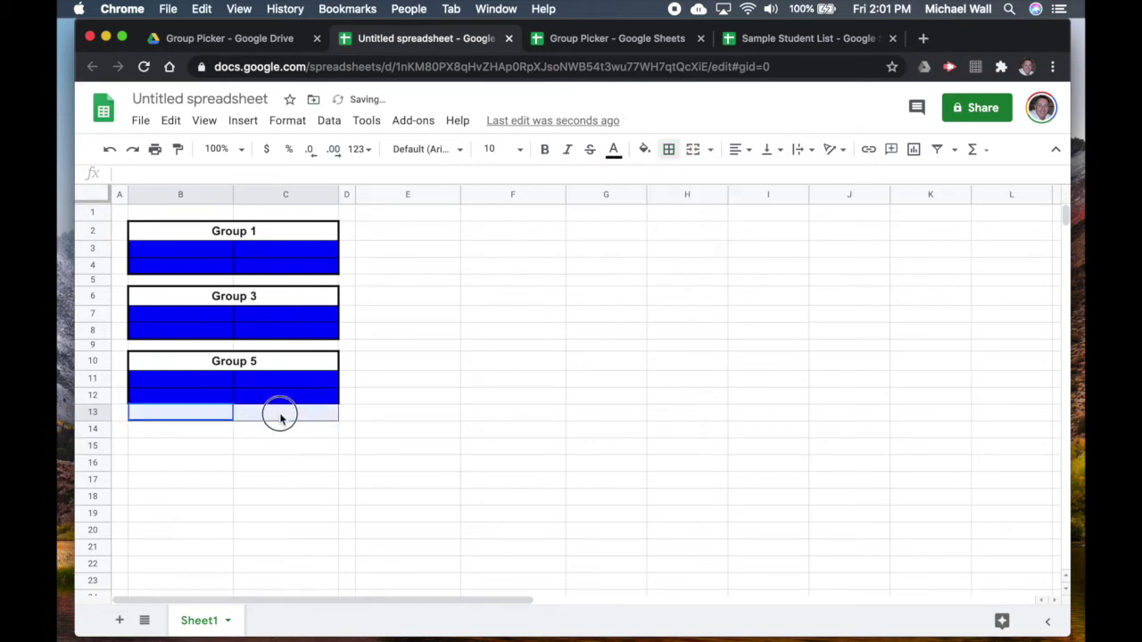
{"action": "left_click", "coordinate": [668, 149]}
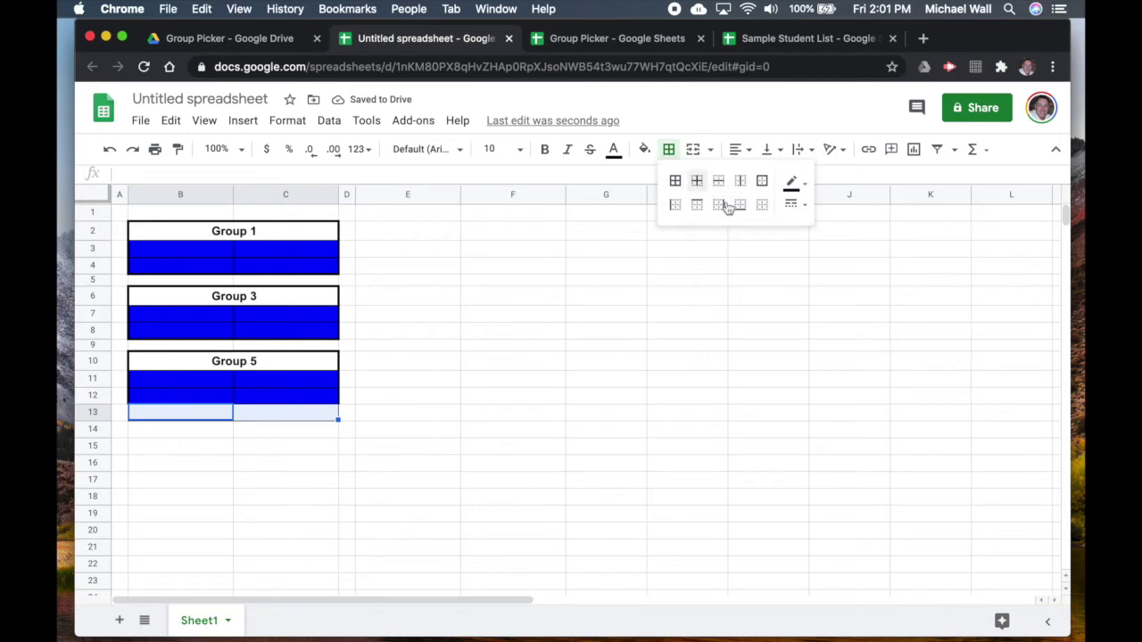
{"action": "left_click", "coordinate": [793, 205]}
{"action": "left_click", "coordinate": [820, 266]}
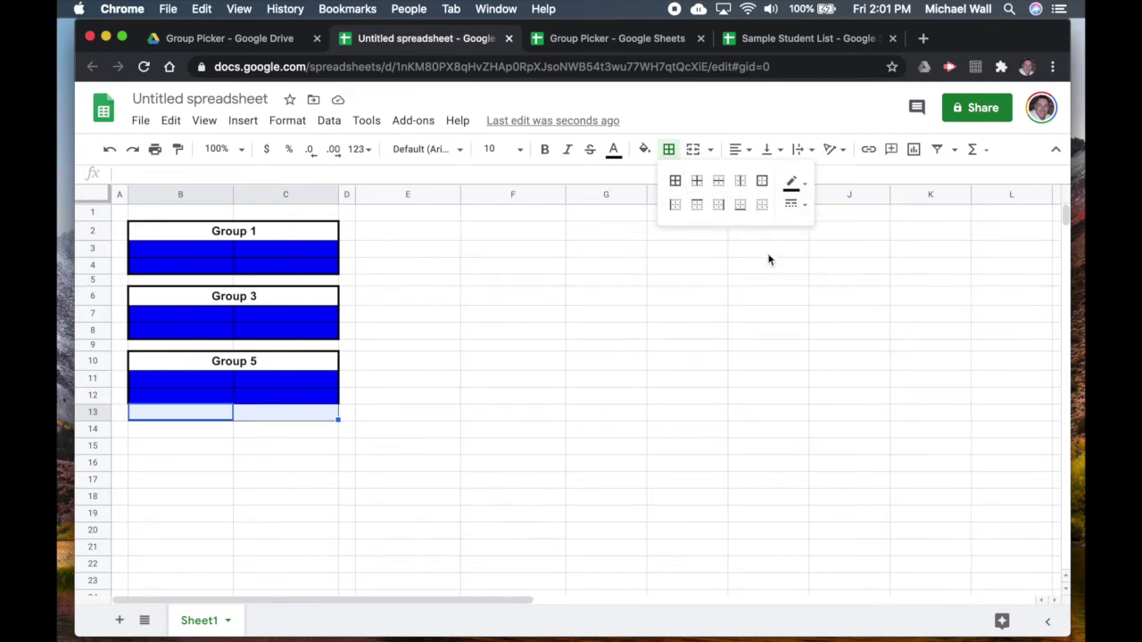
{"action": "left_click", "coordinate": [737, 207]}
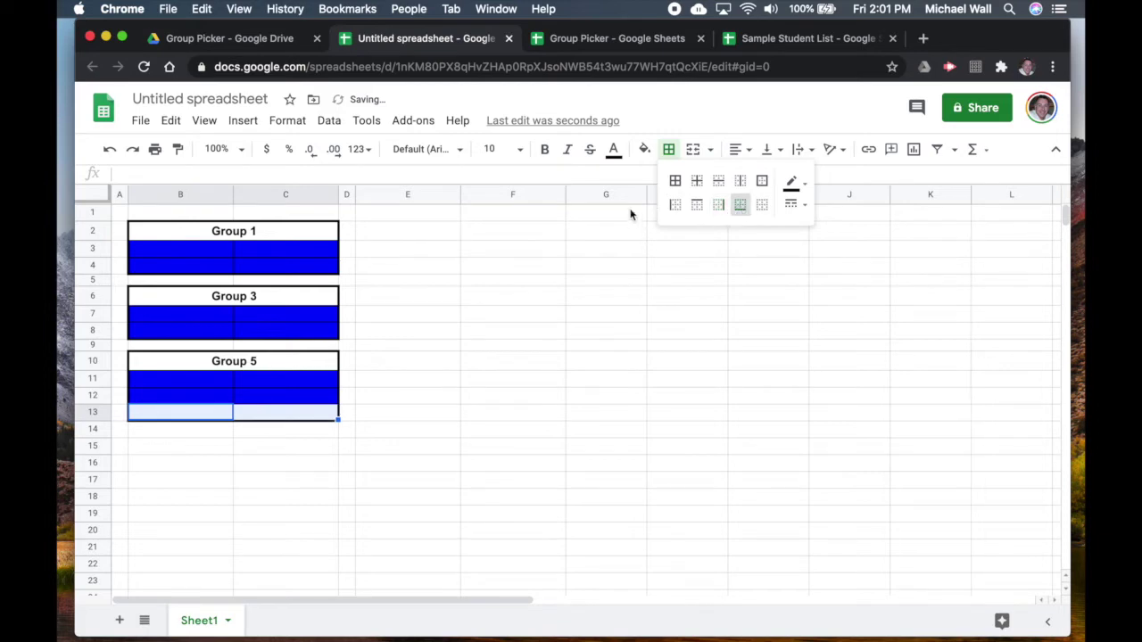
- Fill cells B13:C13 with blue and set their text color to yellow
{"action": "left_click", "coordinate": [645, 152]}
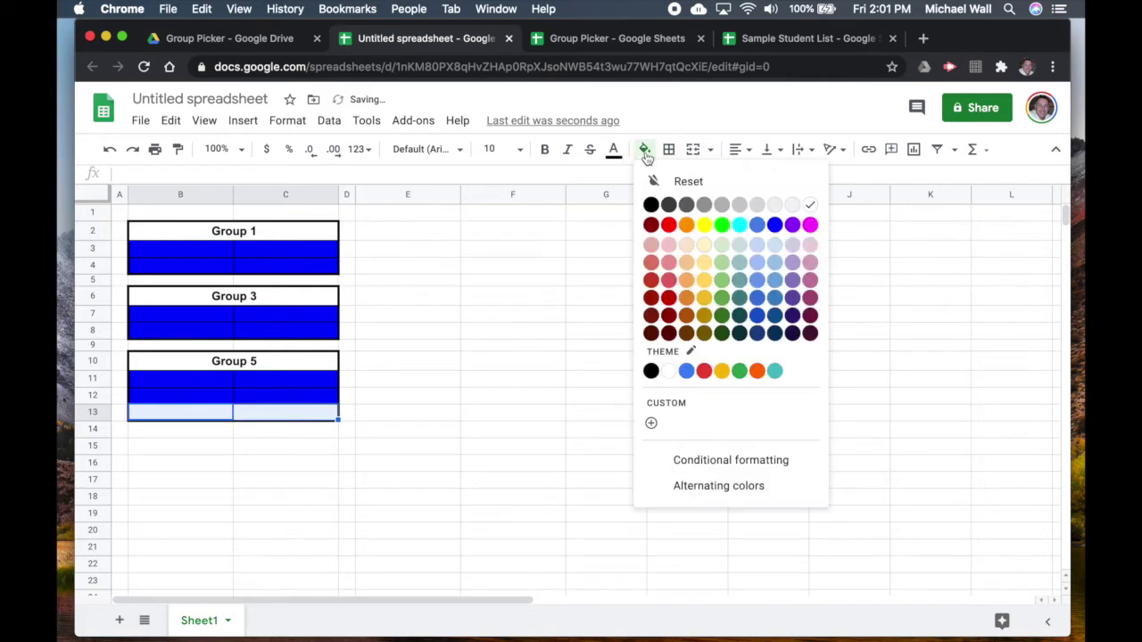
{"action": "left_click", "coordinate": [775, 225]}
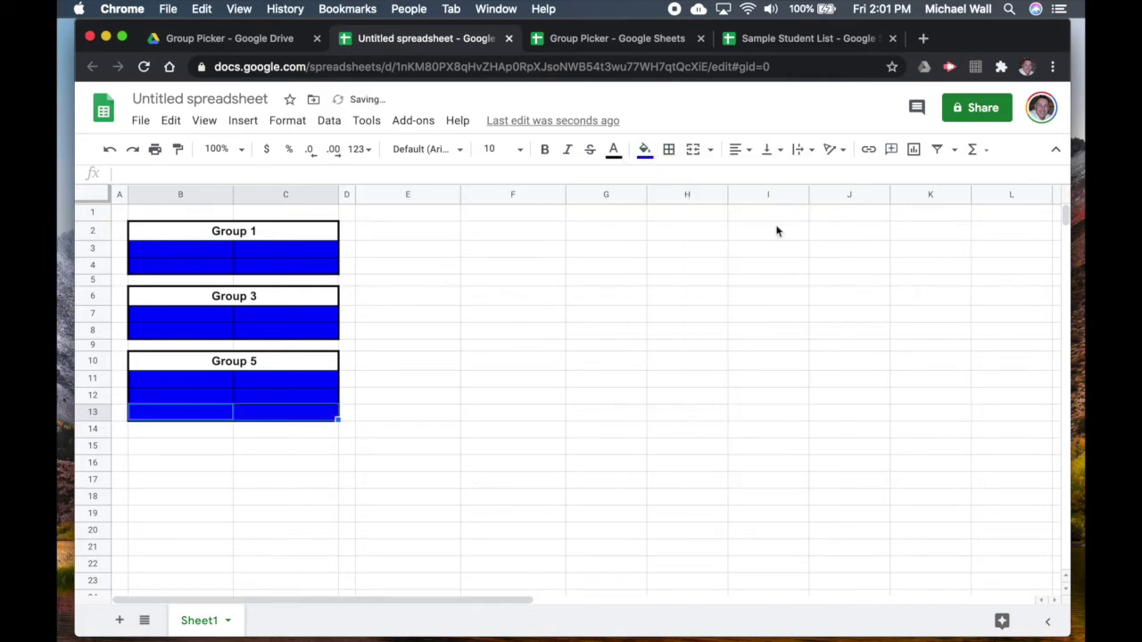
{"action": "left_click", "coordinate": [613, 149]}
{"action": "left_click", "coordinate": [675, 224]}
- Center cells B13:C13 horizontally and set their font size to 11
{"action": "left_click", "coordinate": [741, 153]}
{"action": "left_click", "coordinate": [758, 176]}
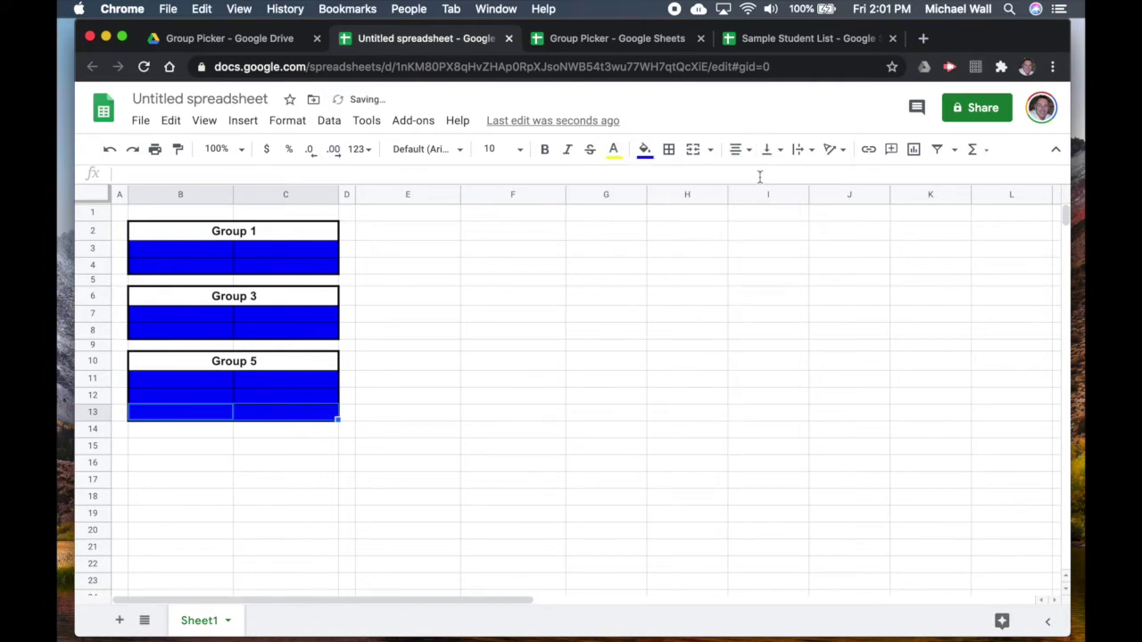
{"action": "left_click", "coordinate": [509, 149]}
{"action": "left_click", "coordinate": [503, 312]}
{"action": "left_click", "coordinate": [217, 479]}
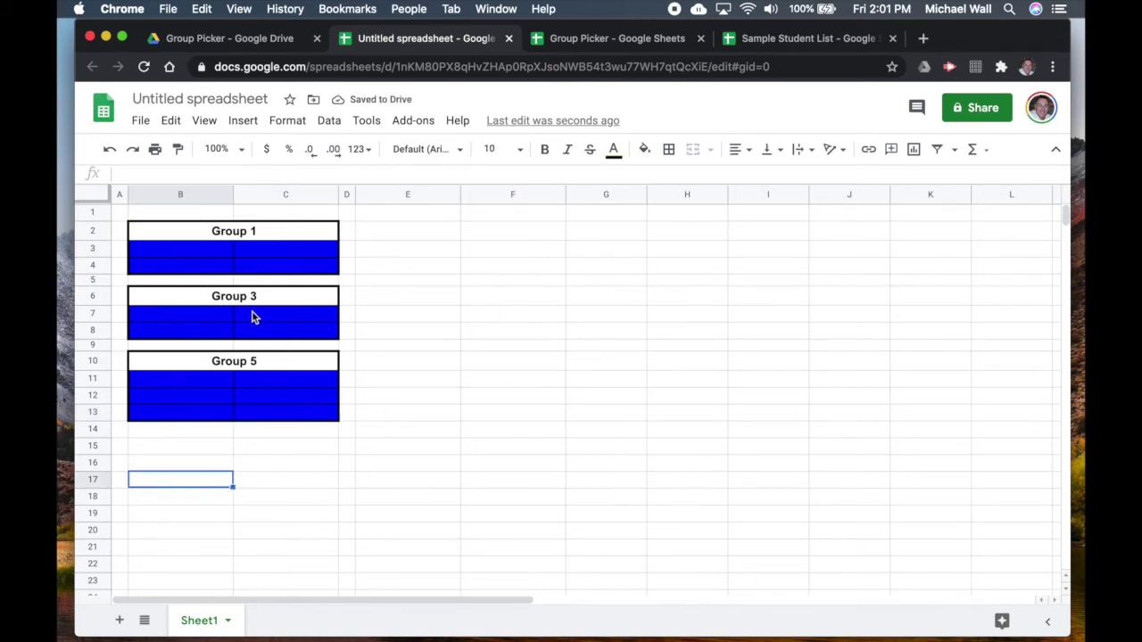
- Copy columns B and C with the three group boxes into columns E and F
{"action": "left_click_drag", "start_coordinate": [178, 193], "coordinate": [288, 194]}
{"action": "key", "text": "super+c"}
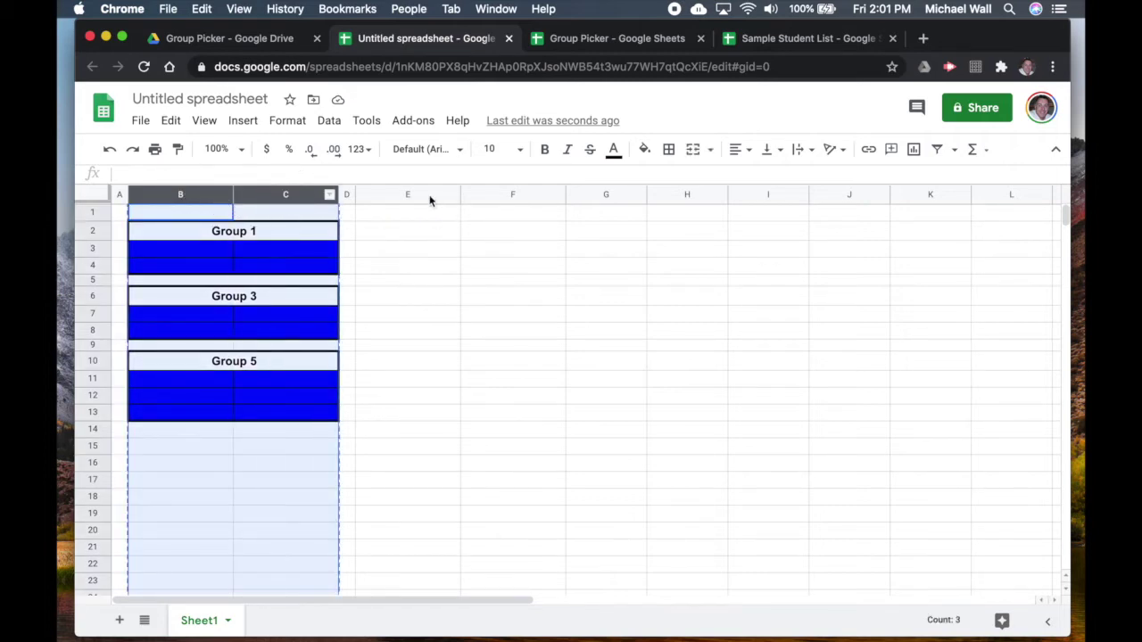
{"action": "left_click", "coordinate": [429, 194]}
{"action": "key", "text": "super+v"}
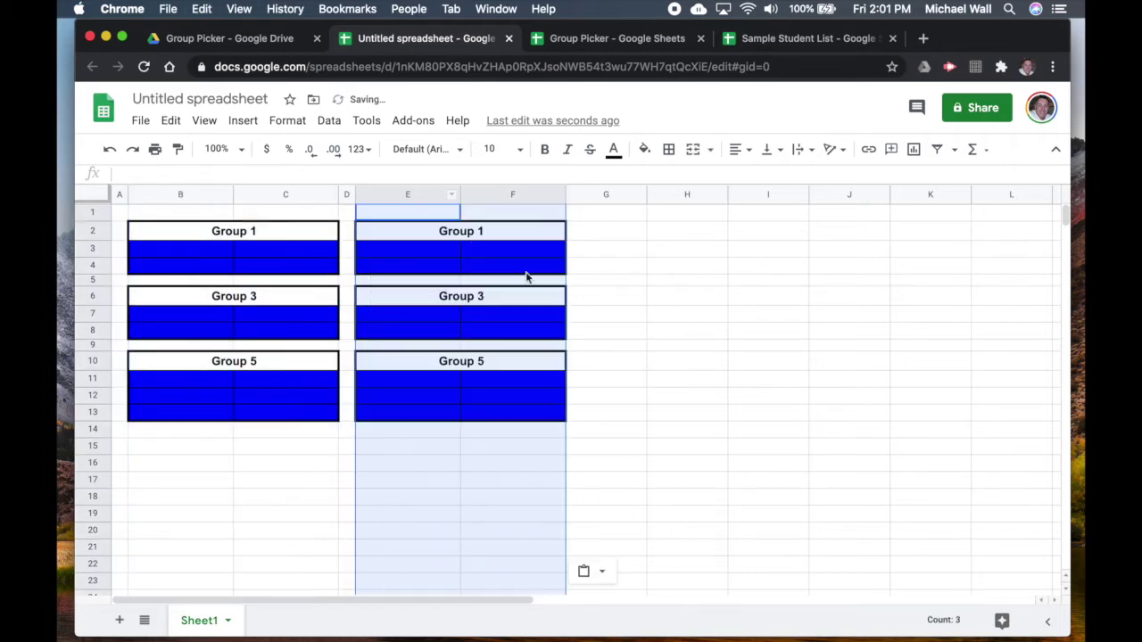
{"action": "left_click", "coordinate": [640, 328]}
- Rename the header of the copied box at E2 to "Group 2"
{"action": "left_click", "coordinate": [471, 234]}
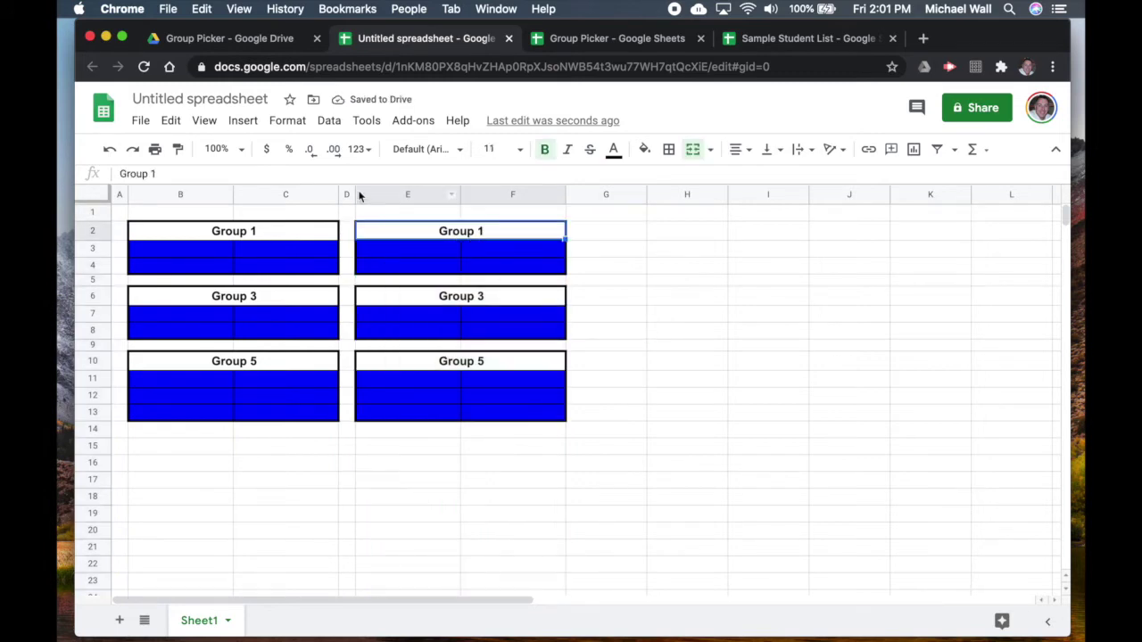
{"action": "key", "text": "Return"}
{"action": "key", "text": "BackSpace"}
{"action": "type", "text": "2"}
{"action": "key", "text": "Return"}
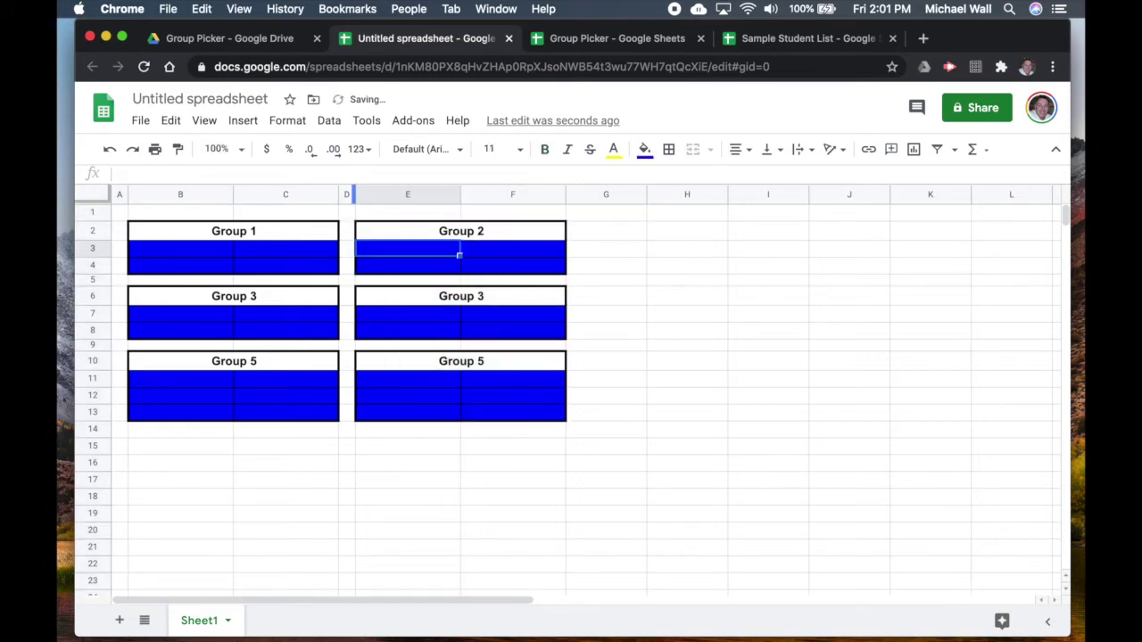
- Rename the header of the copied box at E6 to "Group 4"
{"action": "left_click", "coordinate": [462, 303]}
{"action": "key", "text": "Return"}
{"action": "key", "text": "BackSpace"}
{"action": "type", "text": "4"}
{"action": "key", "text": "Return"}
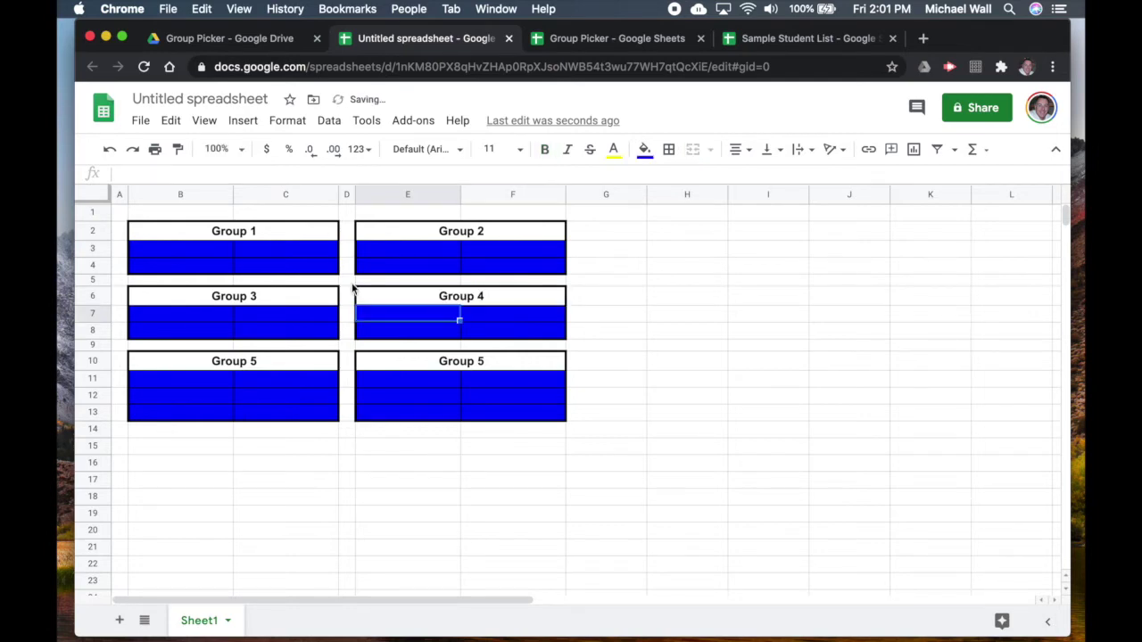
- Rename the header of the copied box at E10 to "Group 6"
{"action": "left_click", "coordinate": [443, 365]}
{"action": "left_click", "coordinate": [192, 173]}
{"action": "key", "text": "BackSpace"}
{"action": "type", "text": "6"}
{"action": "key", "text": "Return"}
{"action": "left_click", "coordinate": [379, 496]}
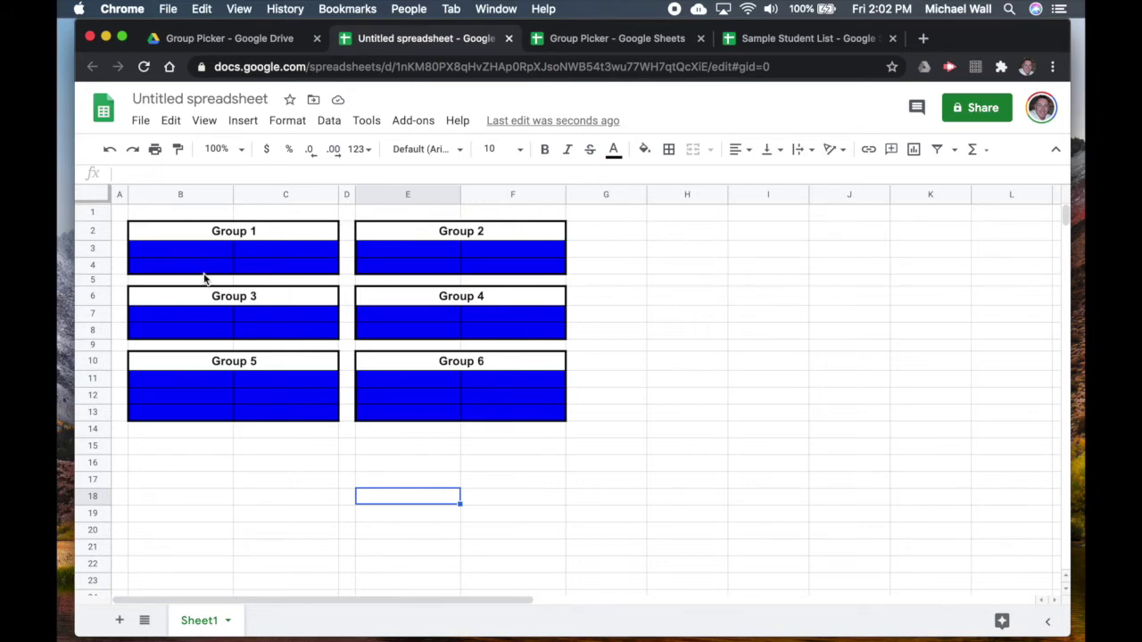
- Link the Group 1 cells B3 and C3 to the first two cells of column H, starting at H1
{"action": "left_click", "coordinate": [696, 215]}
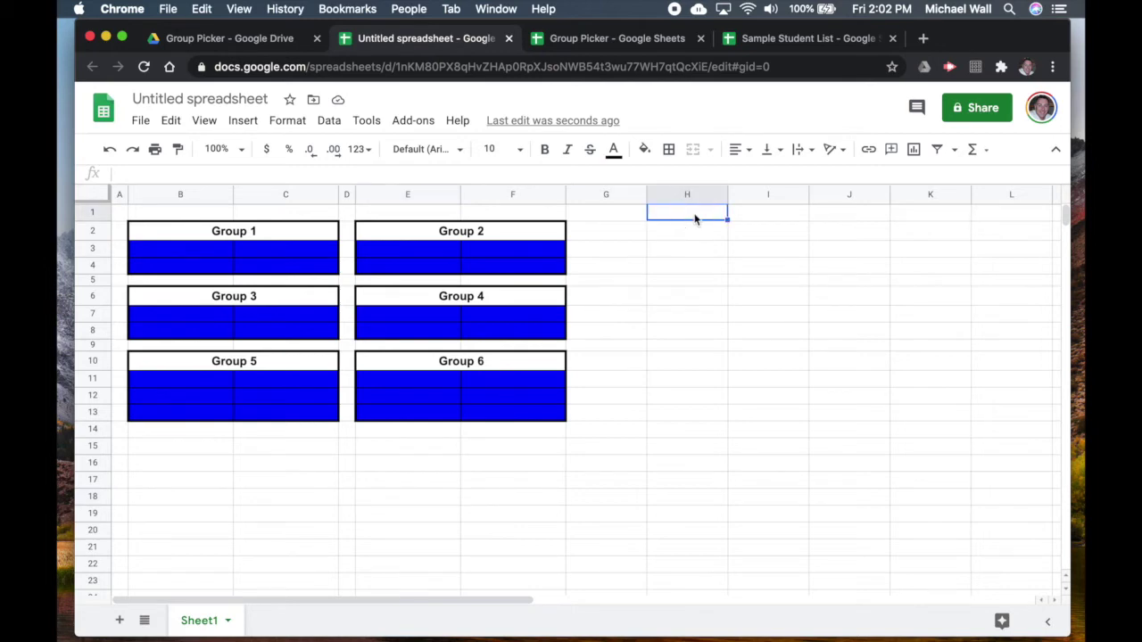
{"action": "left_click", "coordinate": [201, 255]}
{"action": "type", "text": "=in"}
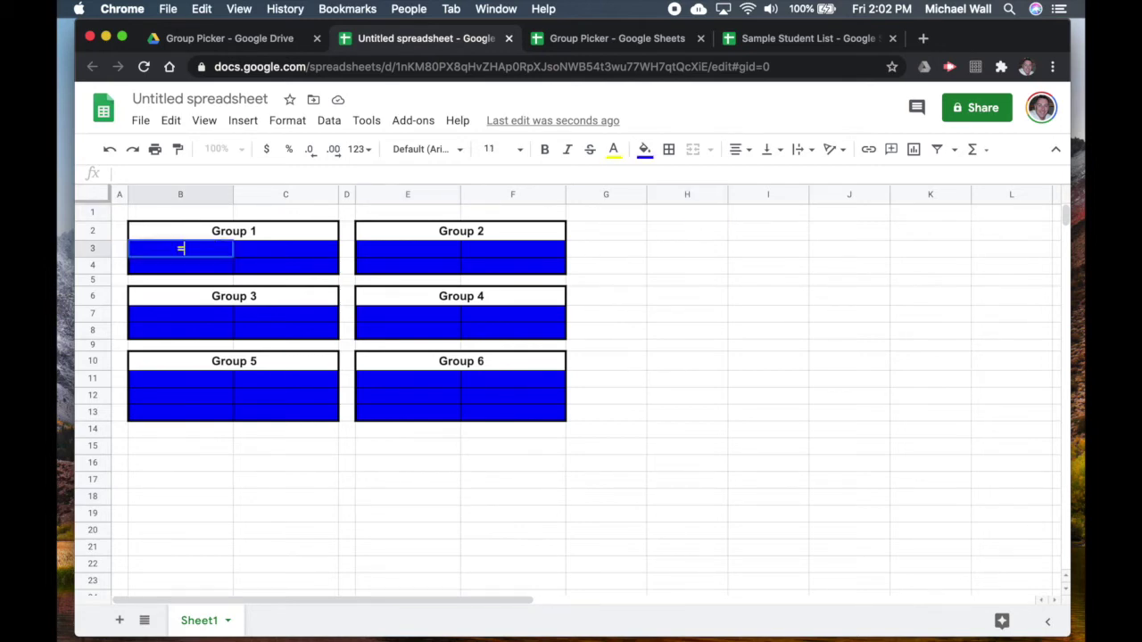
{"action": "key", "text": "Return"}
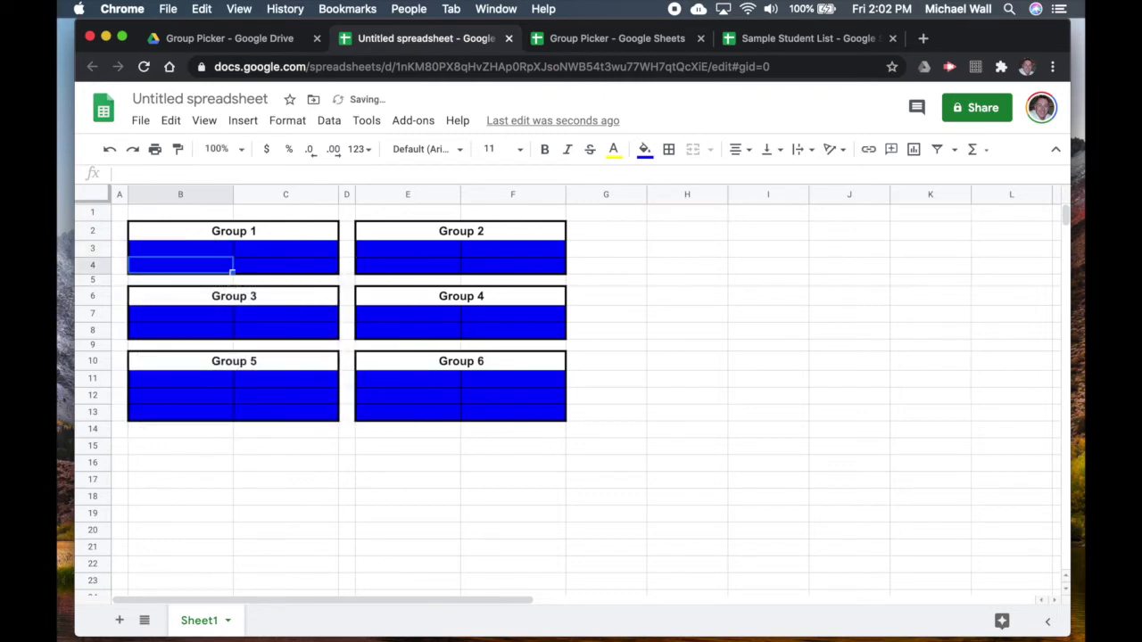
{"action": "left_click", "coordinate": [308, 255]}
{"action": "type", "text": "=h"}
{"action": "key", "text": "Return"}
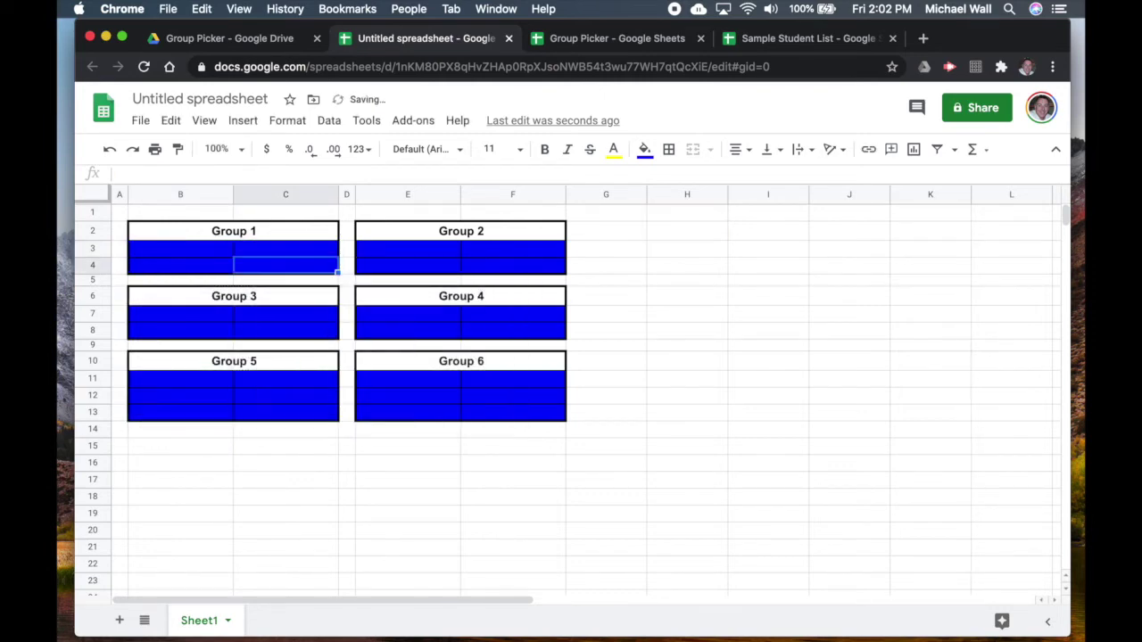
- Link the Group 1 cells B4 and C4 to list cells H3 and H4
{"action": "left_click", "coordinate": [202, 262]}
{"action": "type", "text": "=h3"}
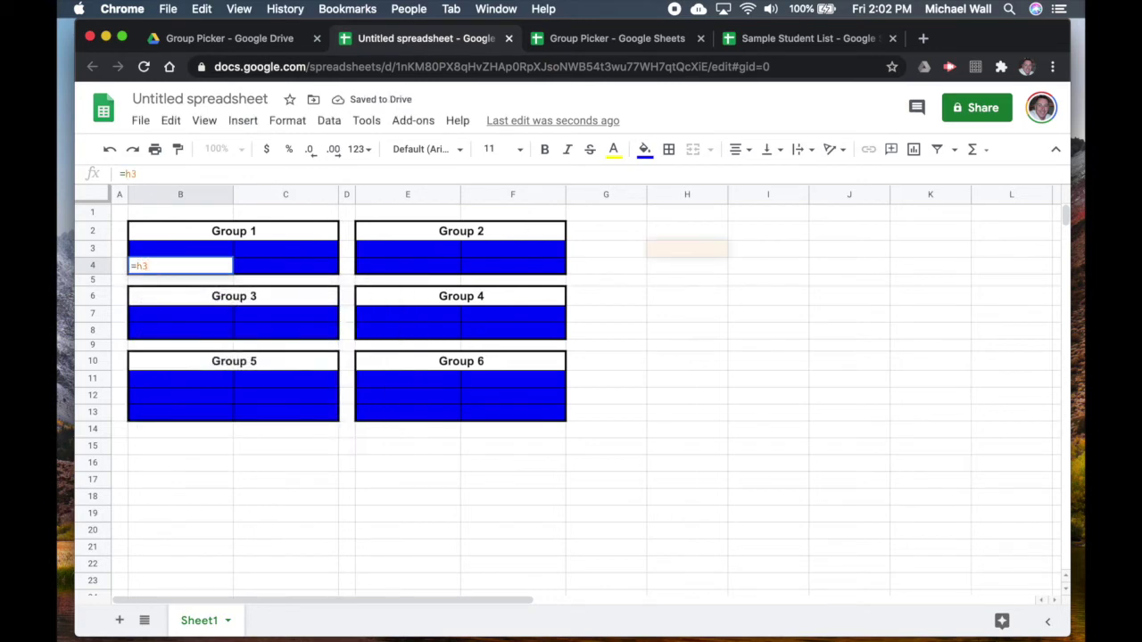
{"action": "key", "text": "Return"}
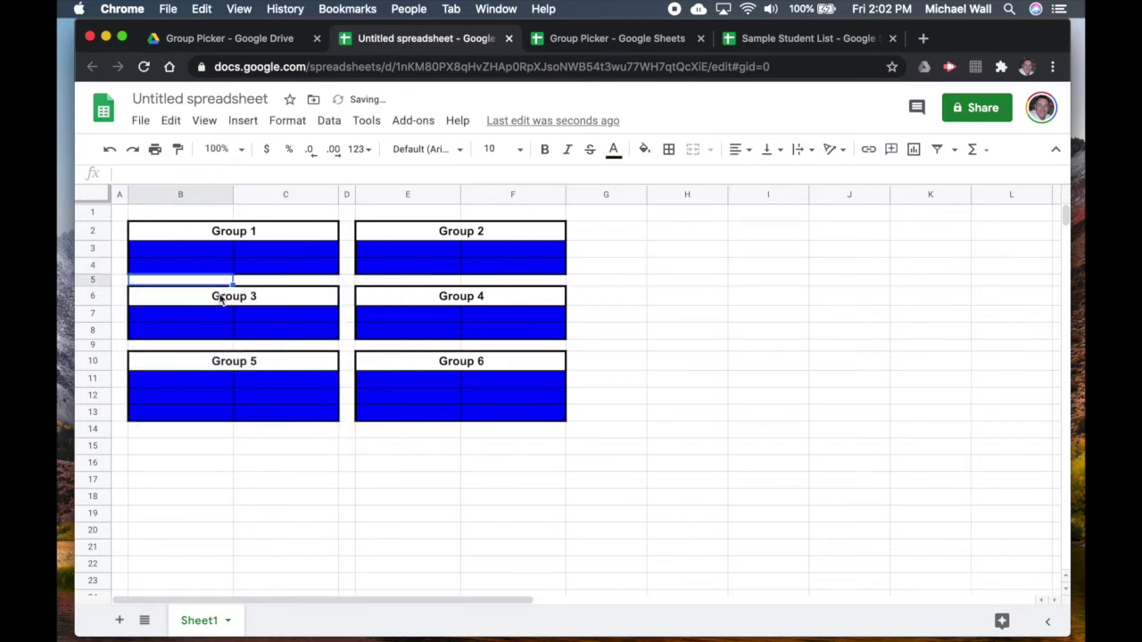
{"action": "left_click", "coordinate": [285, 269]}
{"action": "type", "text": "=h4"}
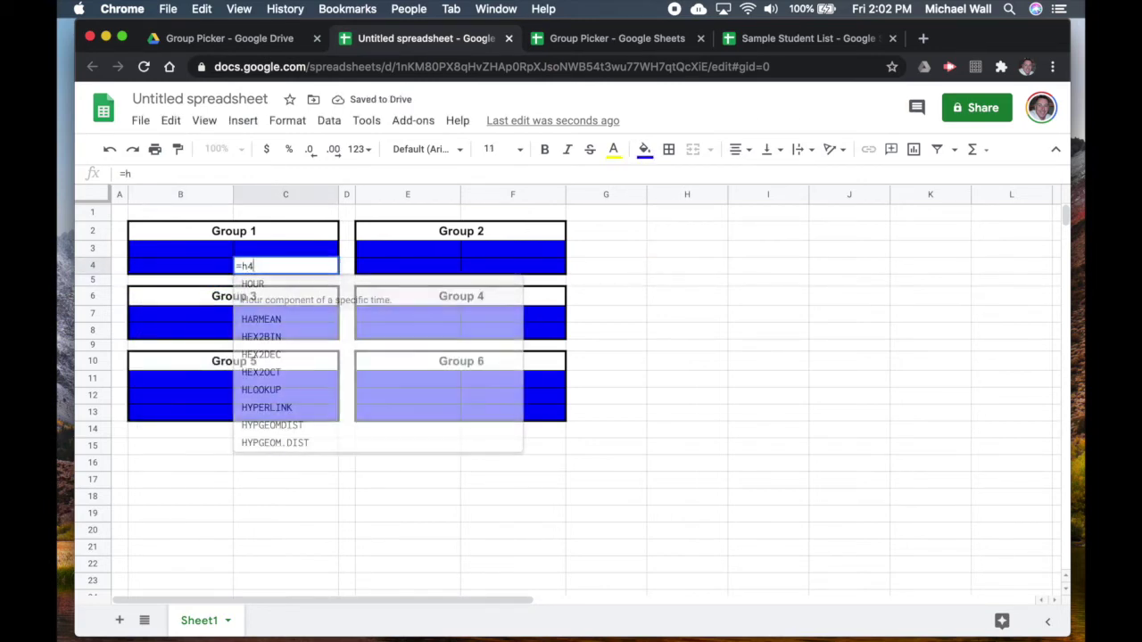
{"action": "key", "text": "Return"}
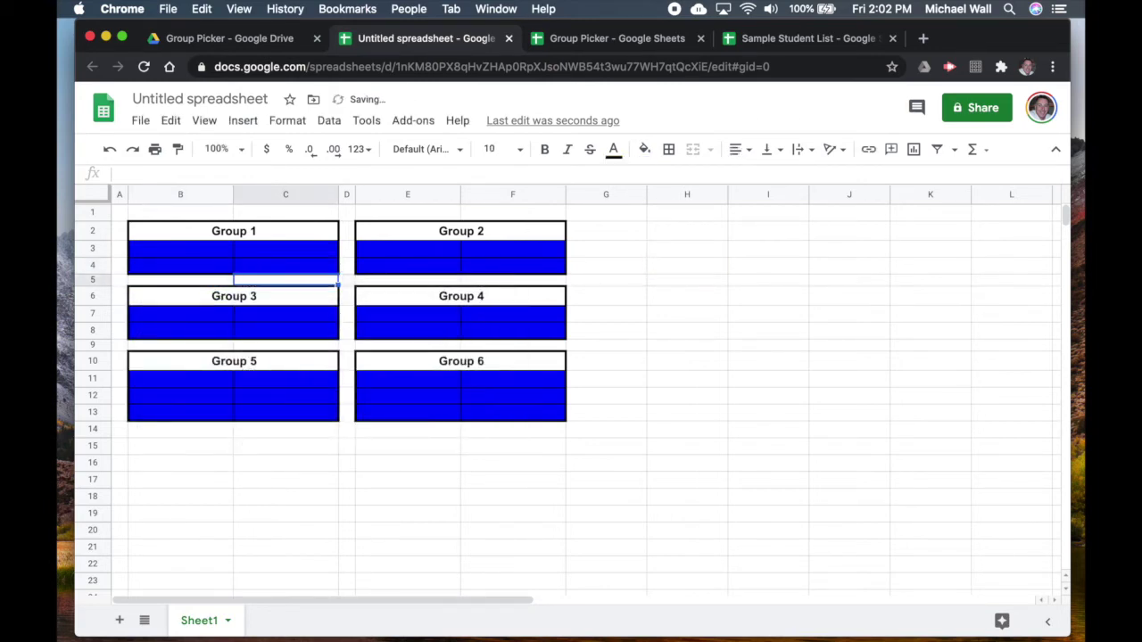
- Link the first Group 2 cell, E3, to list cell H5
{"action": "left_click", "coordinate": [418, 252]}
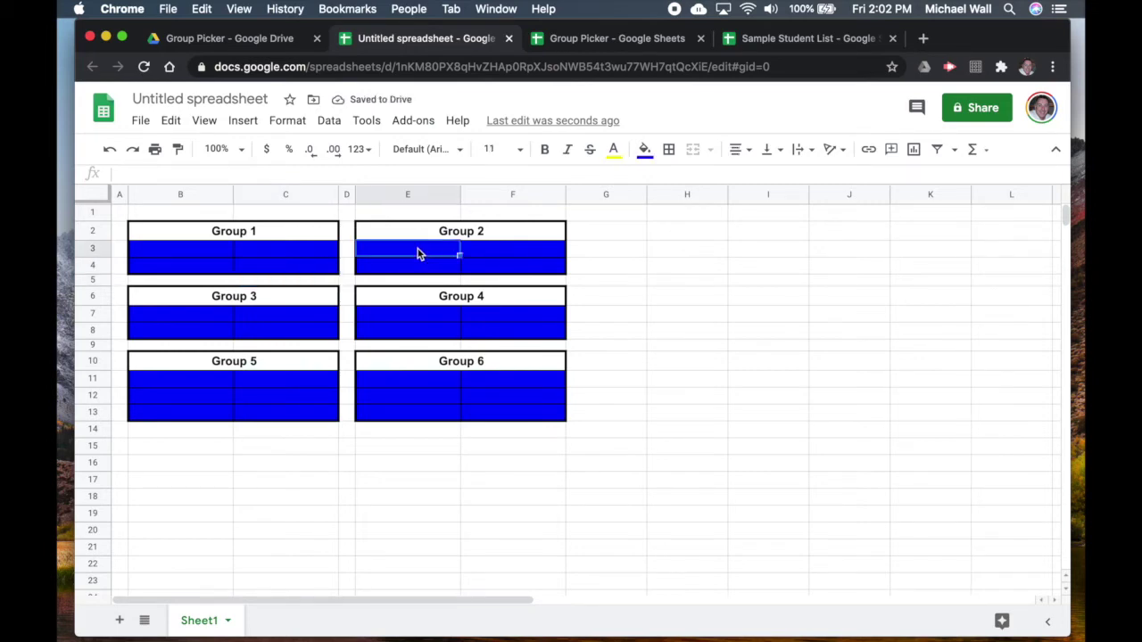
{"action": "type", "text": "=h5"}
{"action": "key", "text": "Return"}
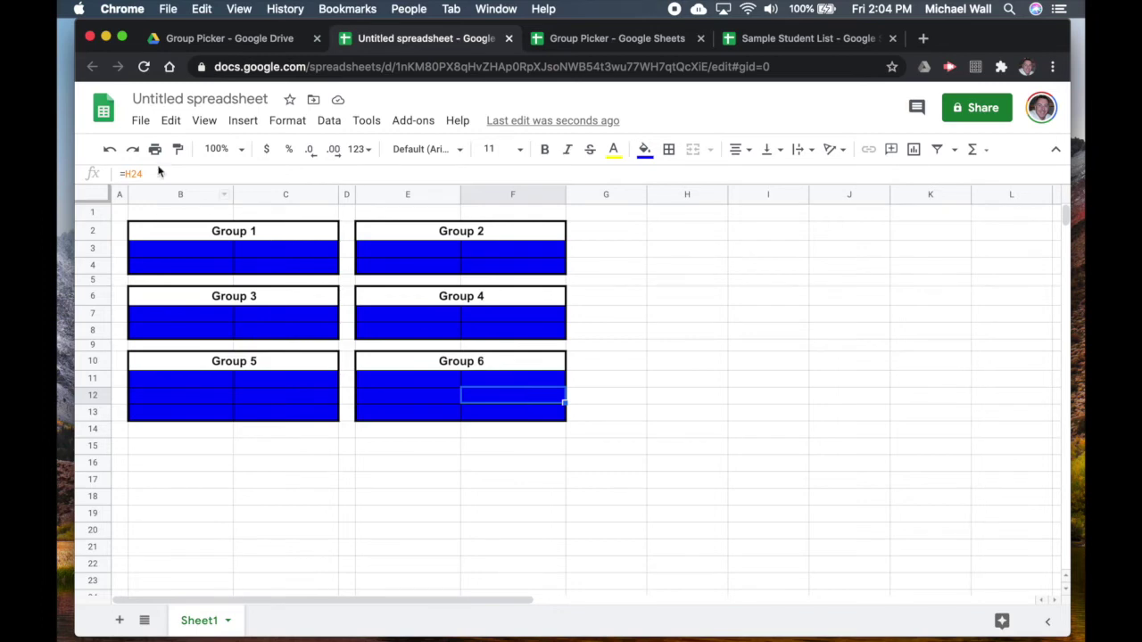
- Enter column H references in cells B13 and E13, in the last rows of Groups 5 and 6
{"action": "left_click", "coordinate": [218, 417]}
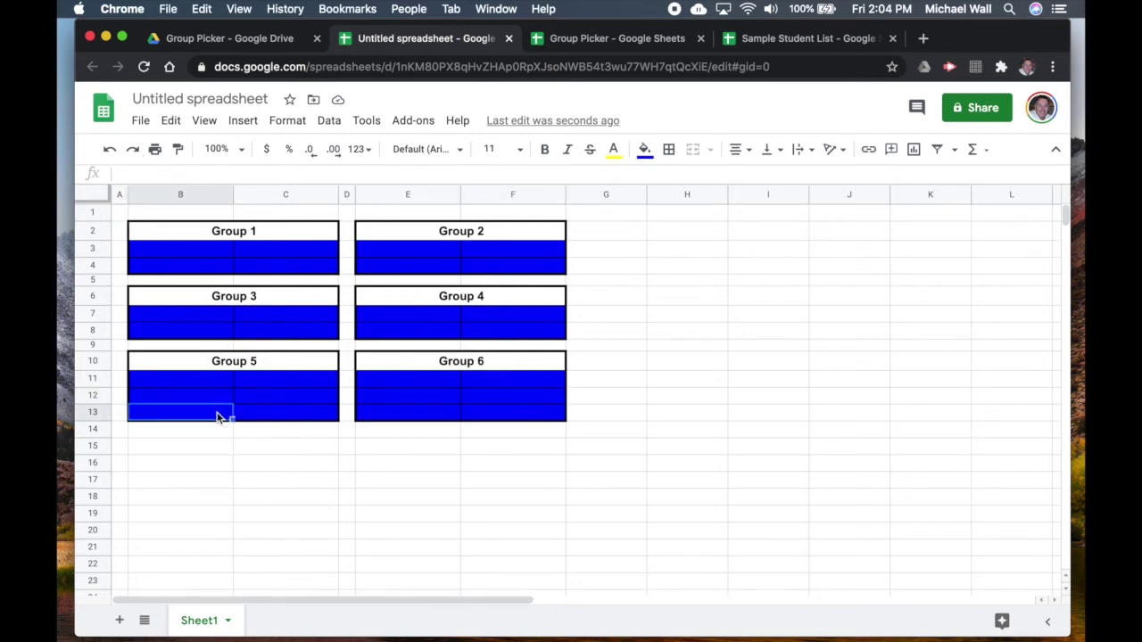
{"action": "type", "text": "N"}
{"action": "key", "text": "Return"}
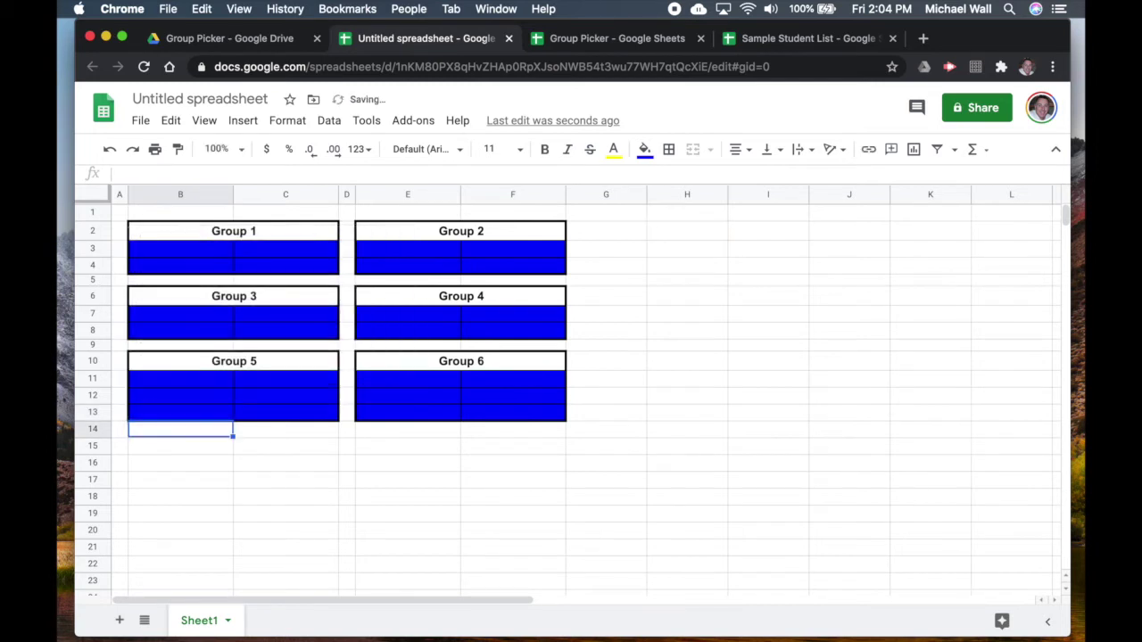
{"action": "left_click", "coordinate": [440, 416]}
{"action": "type", "text": "=h"}
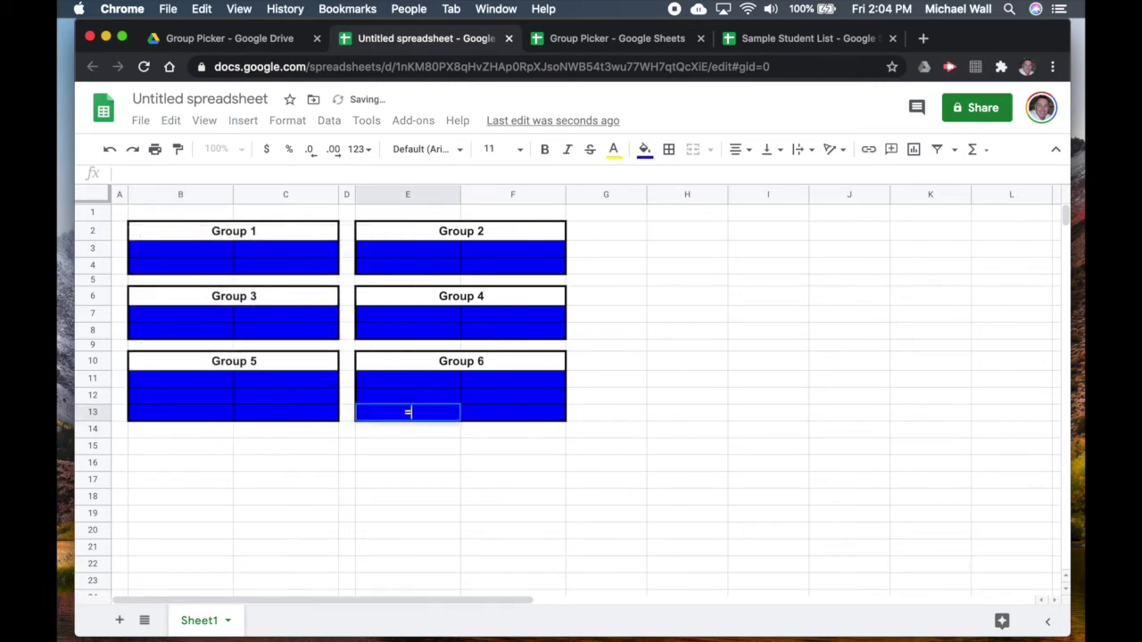
{"action": "key", "text": "BackSpace"}
{"action": "key", "text": "BackSpace"}
{"action": "key", "text": "Return"}
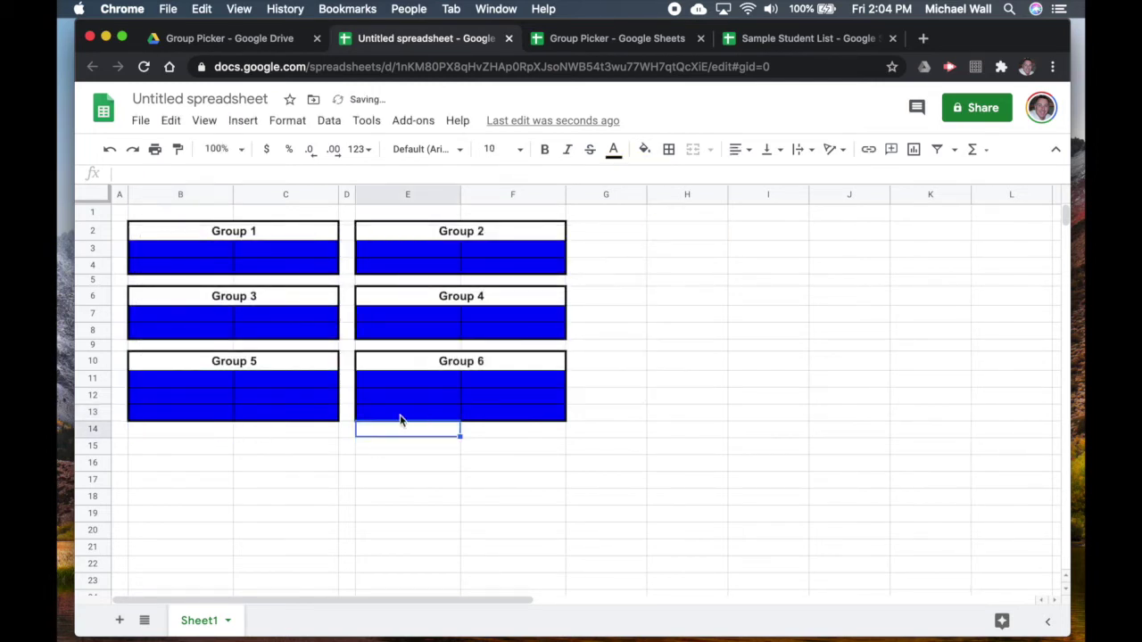
- Link cell C13 in Group 5 to H27 and cell F13 in Group 6 to H28
{"action": "left_click", "coordinate": [309, 414]}
{"action": "type", "text": "=h27"}
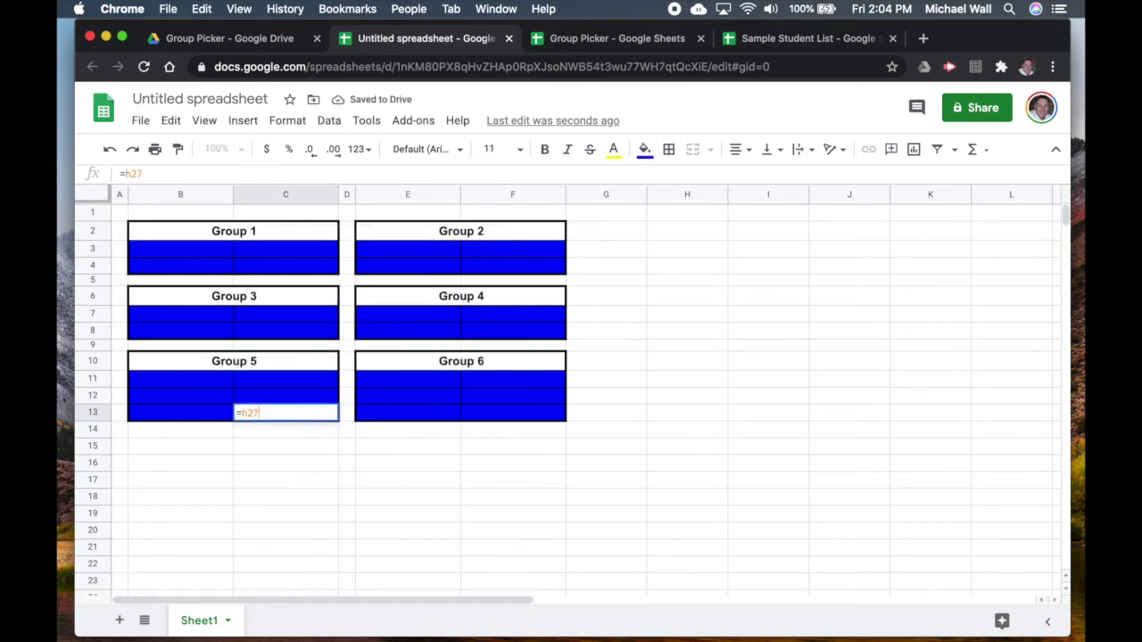
{"action": "key", "text": "Return"}
{"action": "left_click", "coordinate": [533, 416]}
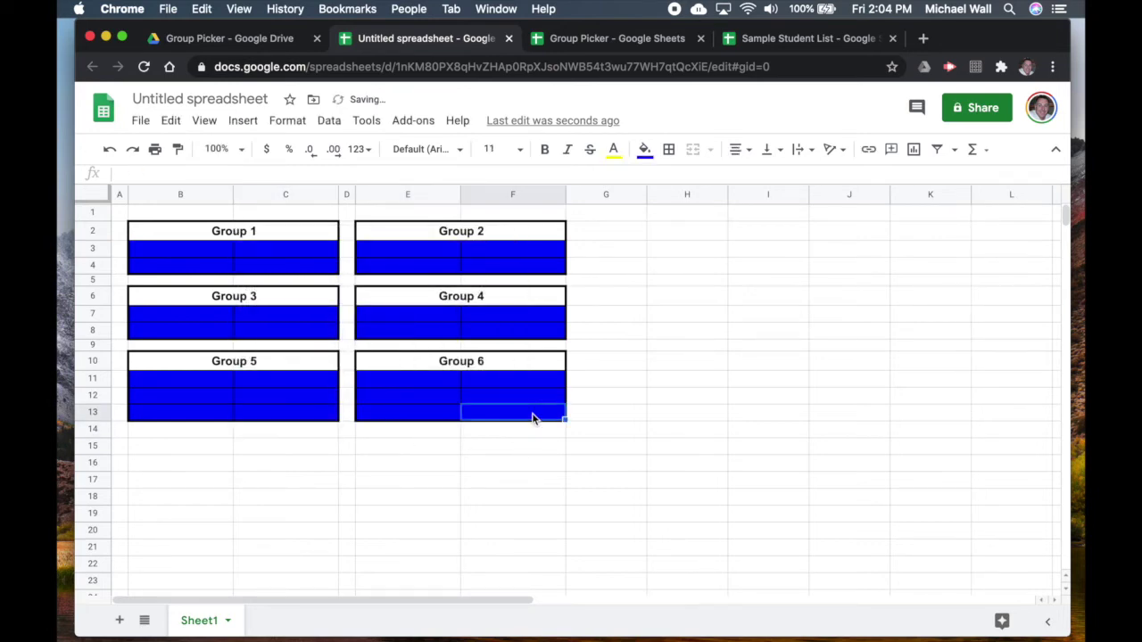
{"action": "type", "text": "=h28"}
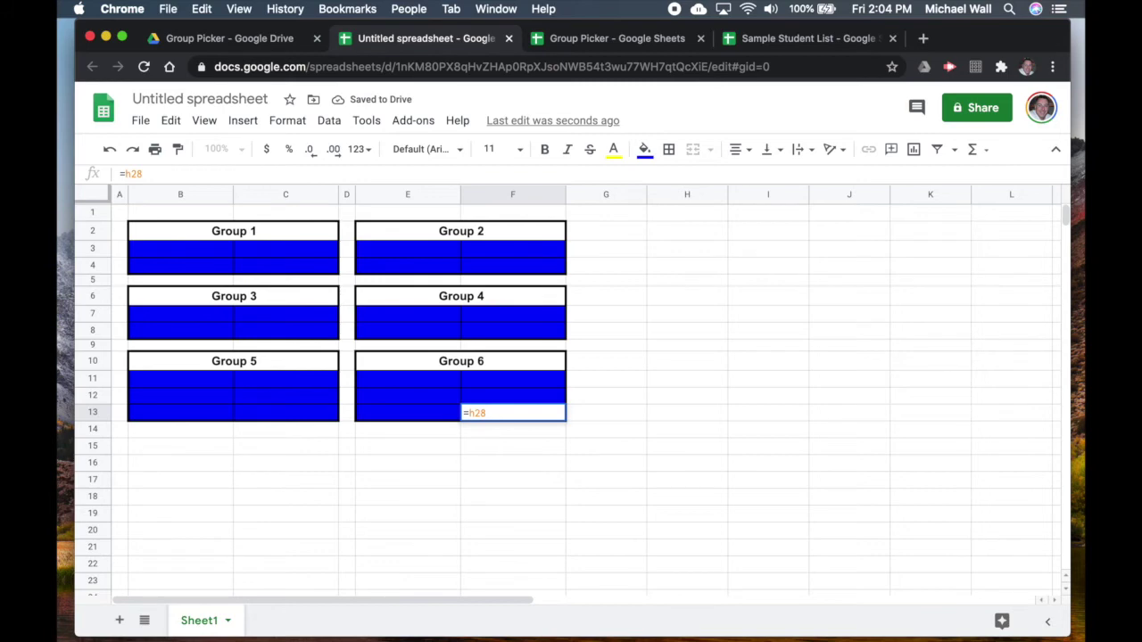
{"action": "key", "text": "Return"}
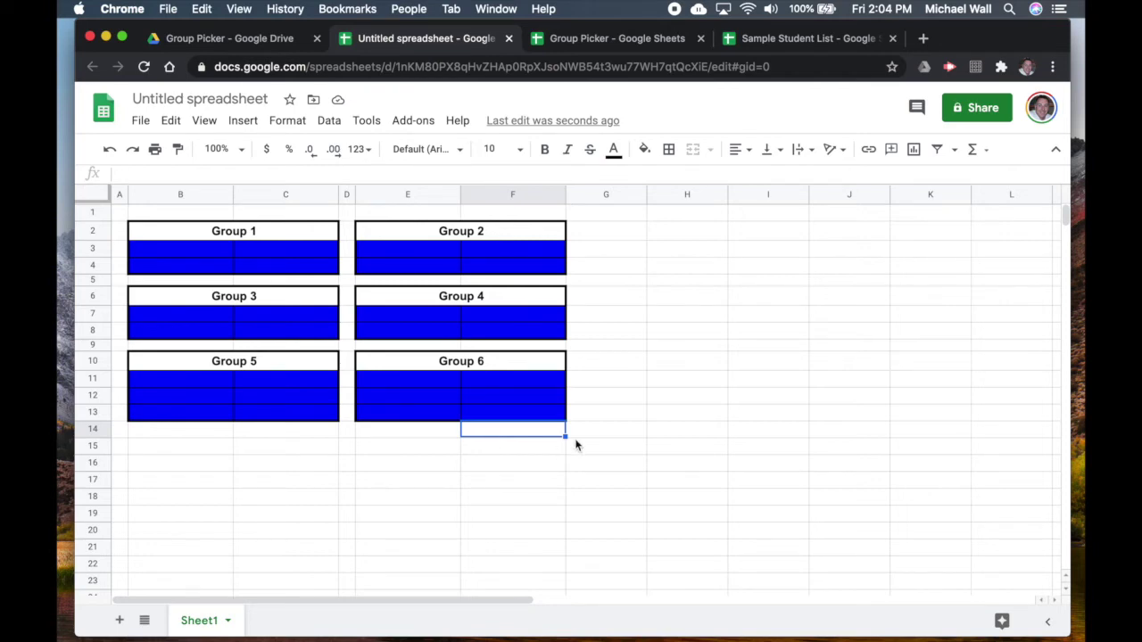
- Rename the sheet holding the group boxes as "Template"
{"action": "left_click", "coordinate": [229, 623]}
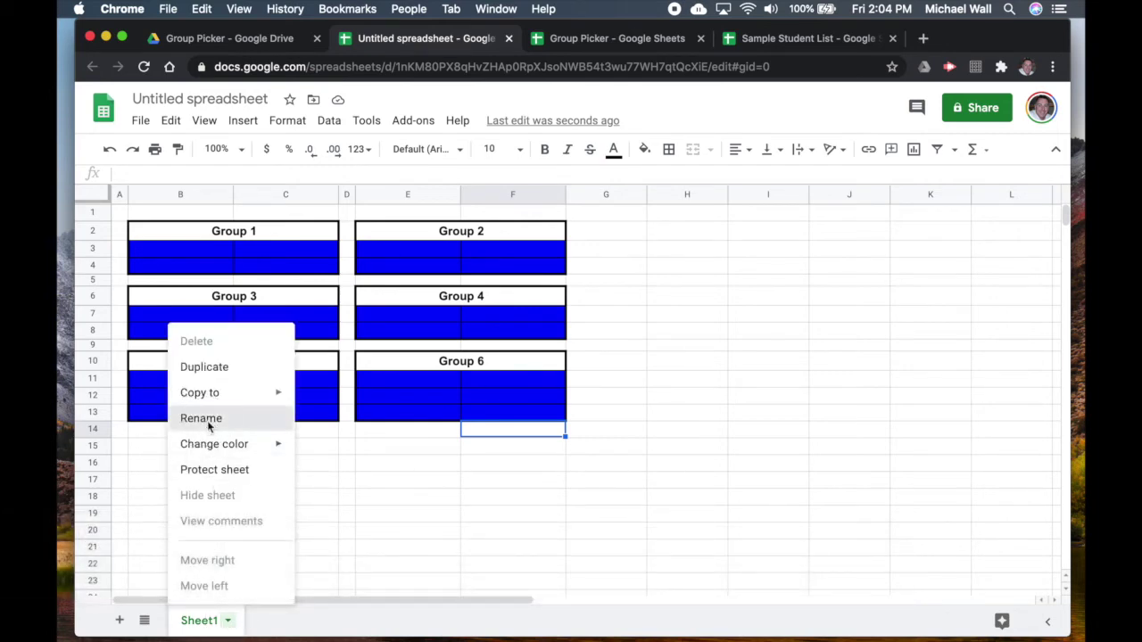
{"action": "left_click", "coordinate": [207, 418]}
{"action": "type", "text": "Template"}
{"action": "key", "text": "Return"}
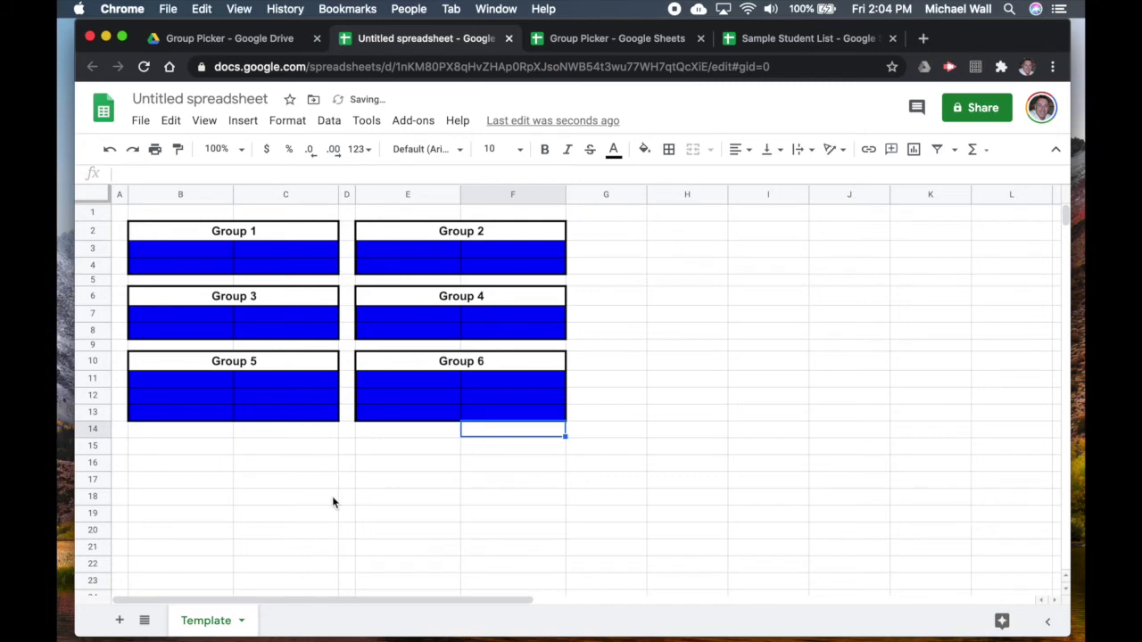
- Add a new sheet for student lists and name it "Working"
{"action": "left_click", "coordinate": [118, 622]}
{"action": "left_click", "coordinate": [320, 620]}
{"action": "left_click", "coordinate": [293, 426]}
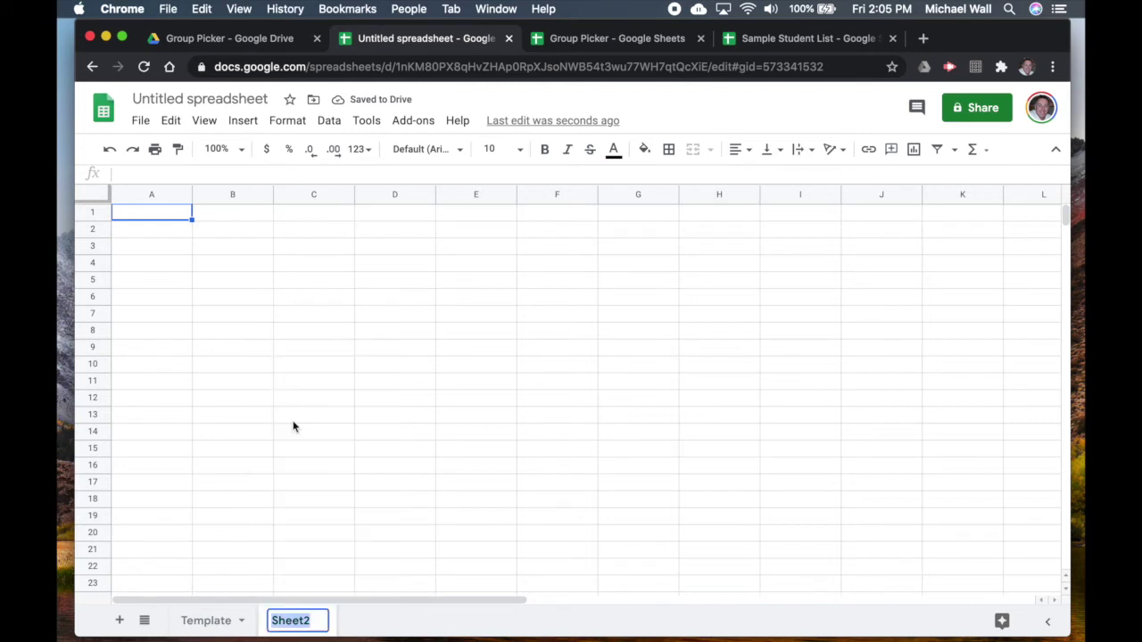
{"action": "type", "text": "Working"}
{"action": "key", "text": "Return"}
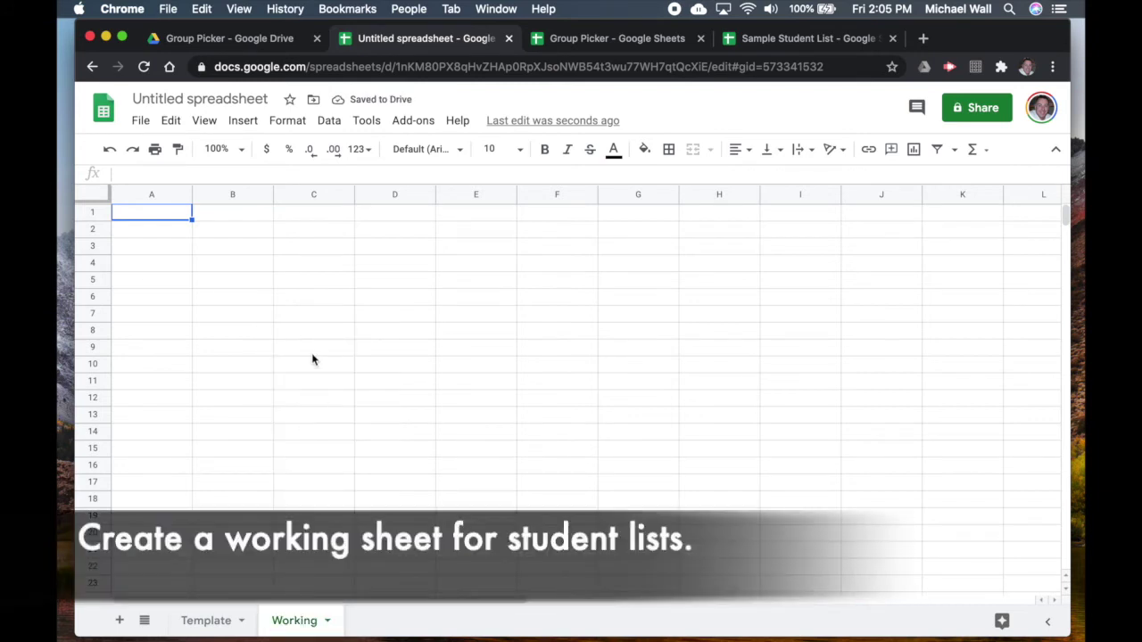
- Duplicate the Template sheet to make a copy for a class
{"action": "left_click", "coordinate": [202, 626]}
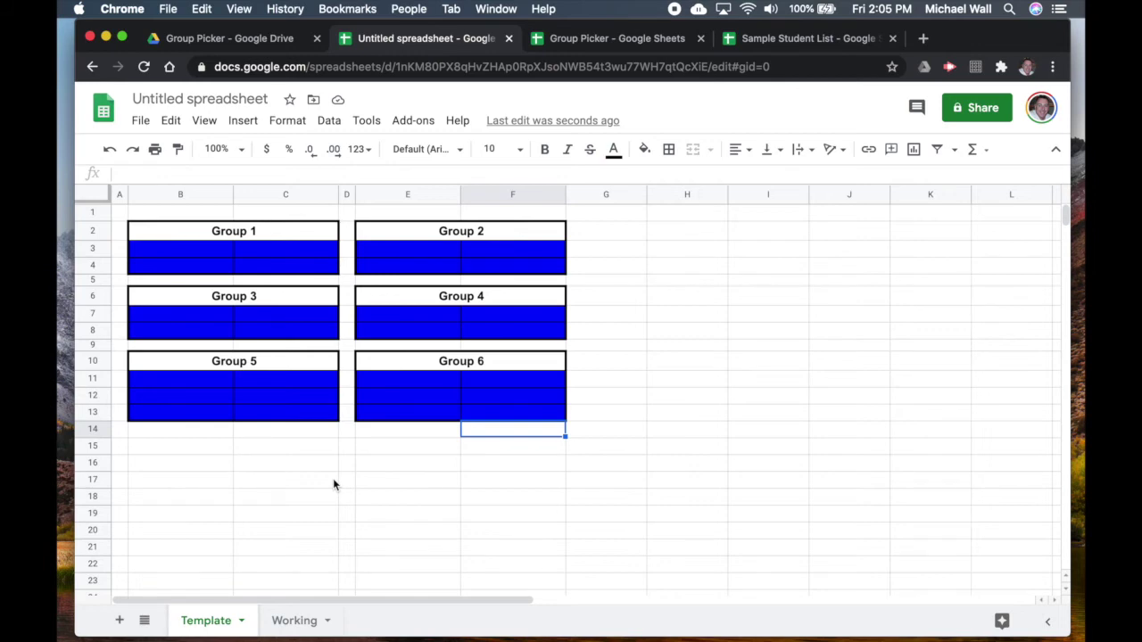
{"action": "left_click", "coordinate": [294, 621]}
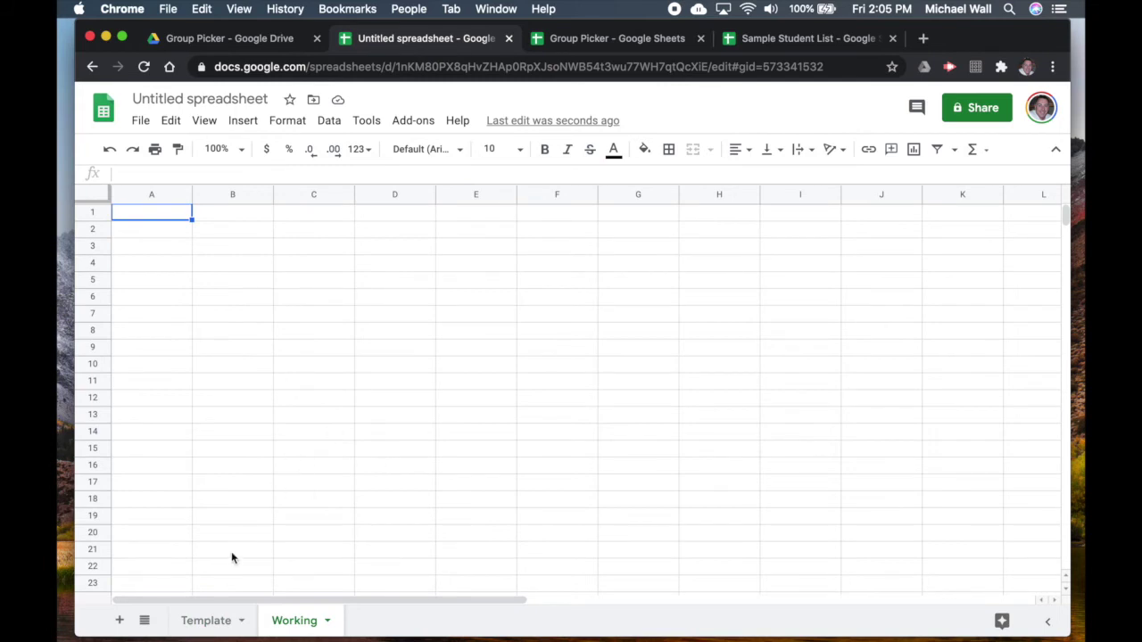
{"action": "left_click", "coordinate": [207, 621]}
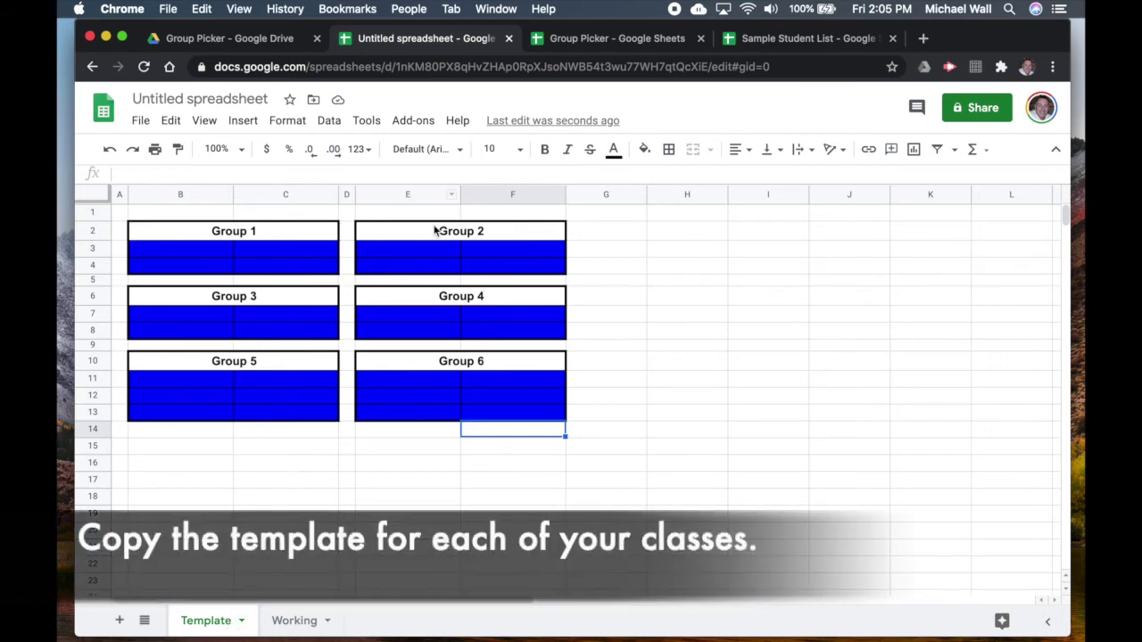
{"action": "left_click", "coordinate": [241, 625]}
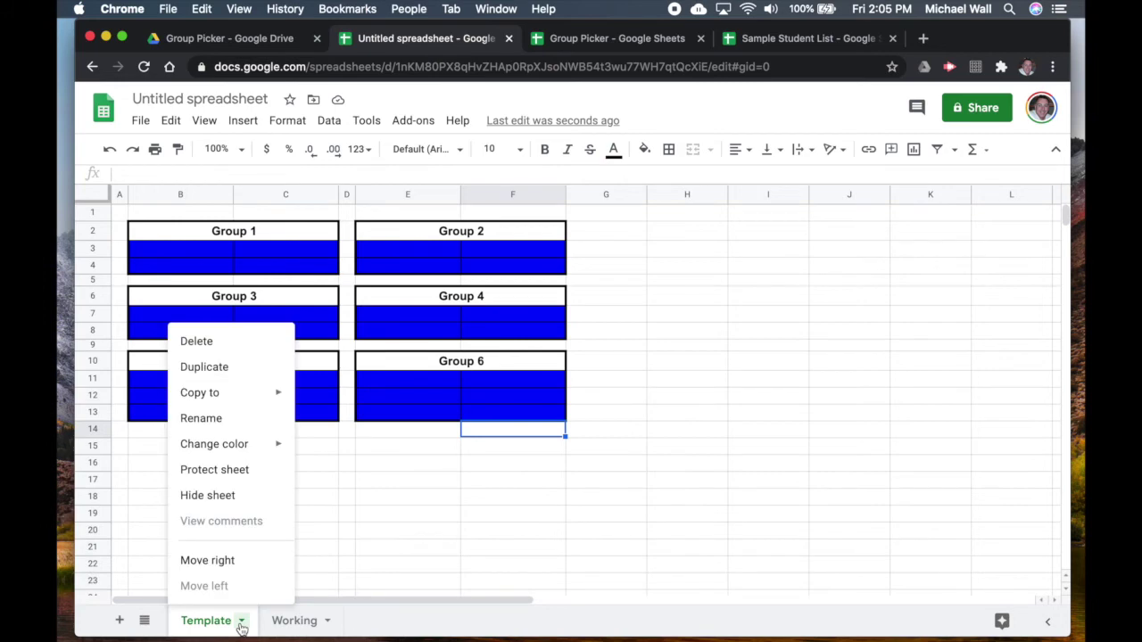
{"action": "left_click", "coordinate": [207, 368]}
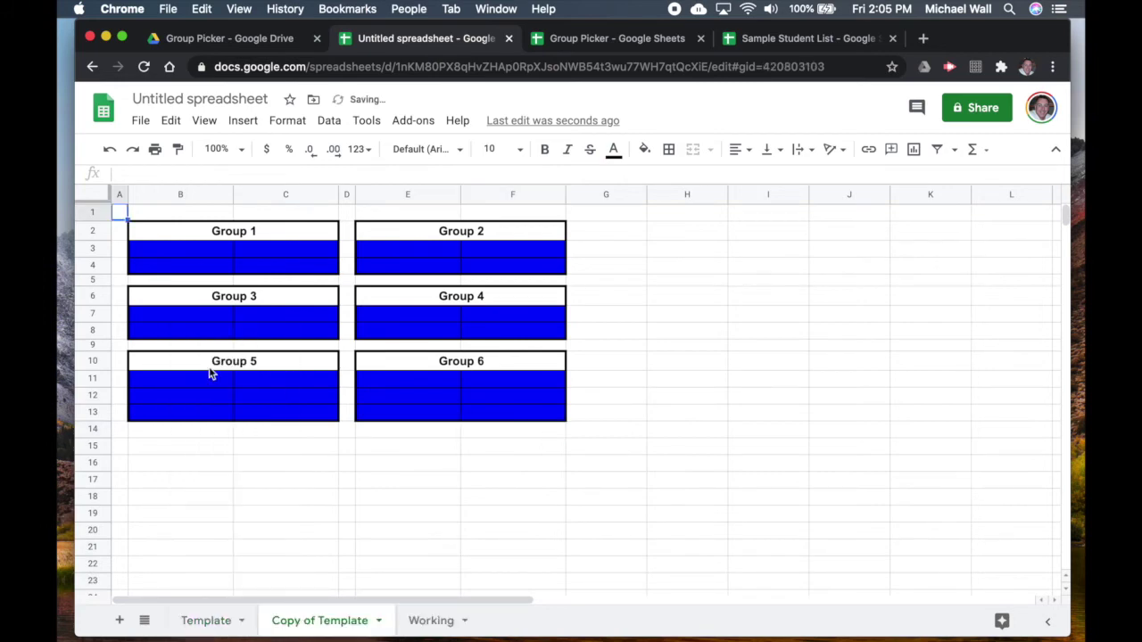
- Rename the copied sheet as "Period 1" and move it ahead of the Template sheet
{"action": "left_click", "coordinate": [378, 621]}
{"action": "left_click", "coordinate": [298, 420]}
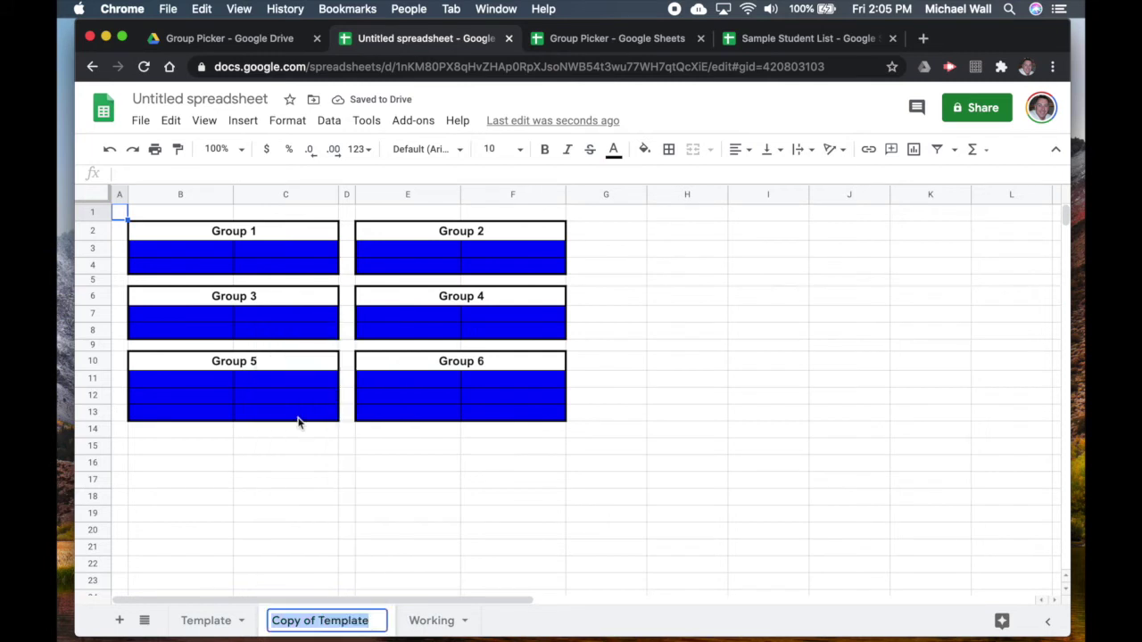
{"action": "type", "text": "Period 1"}
{"action": "key", "text": "Return"}
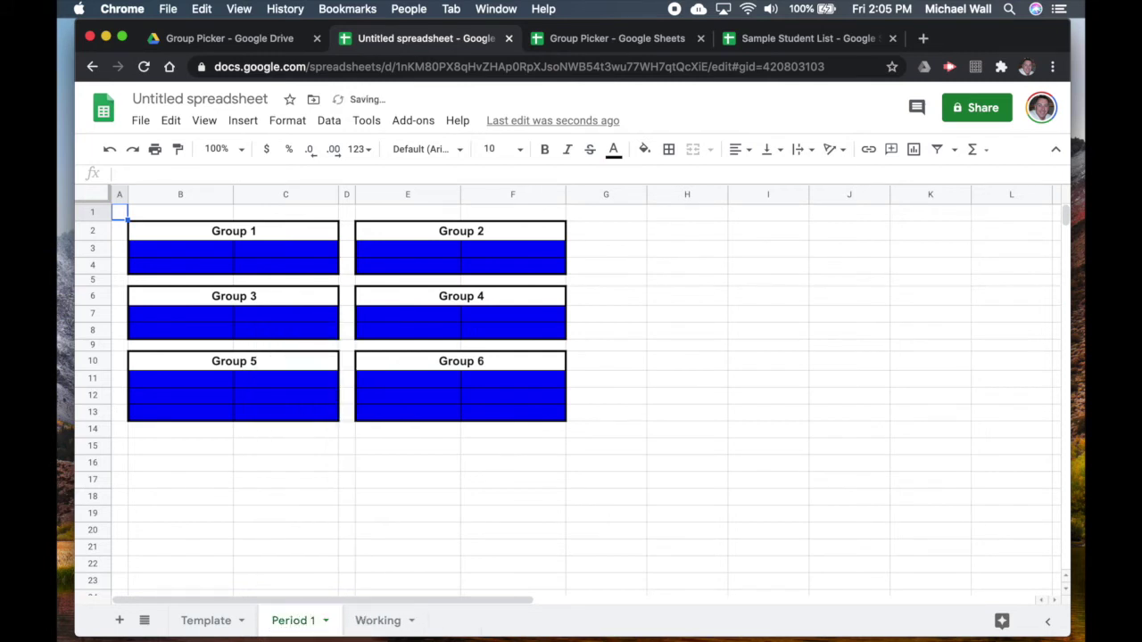
{"action": "left_click_drag", "start_coordinate": [300, 620], "coordinate": [206, 621]}
{"action": "left_click", "coordinate": [290, 620]}
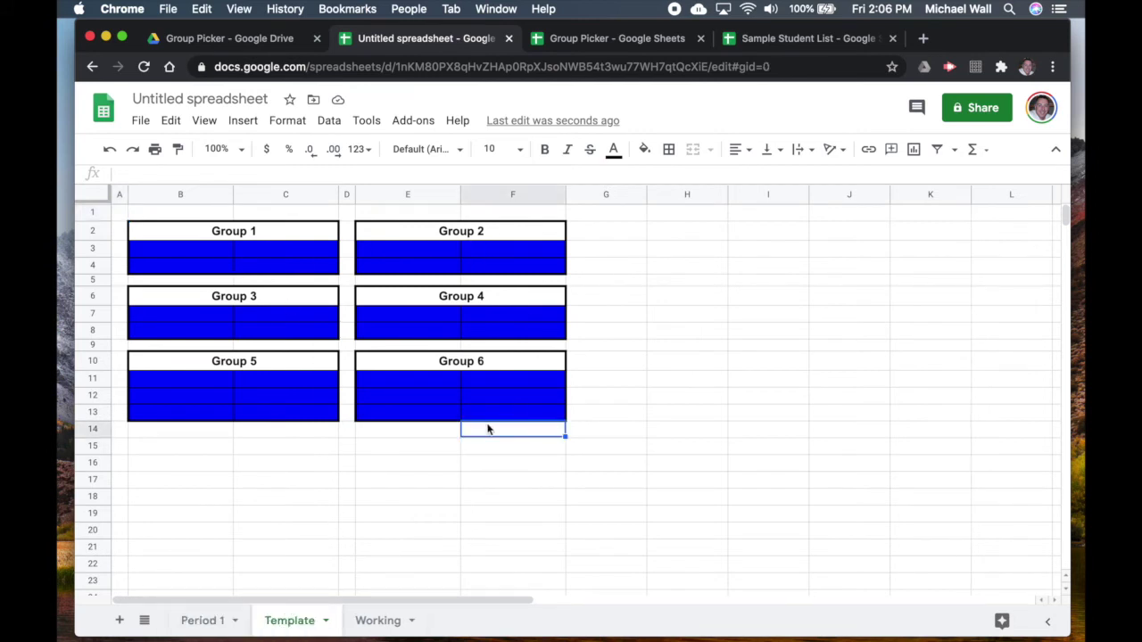
- Switch to the Sample Student List spreadsheet and copy the whole student column A
{"action": "left_click", "coordinate": [772, 39]}
{"action": "left_click", "coordinate": [334, 295]}
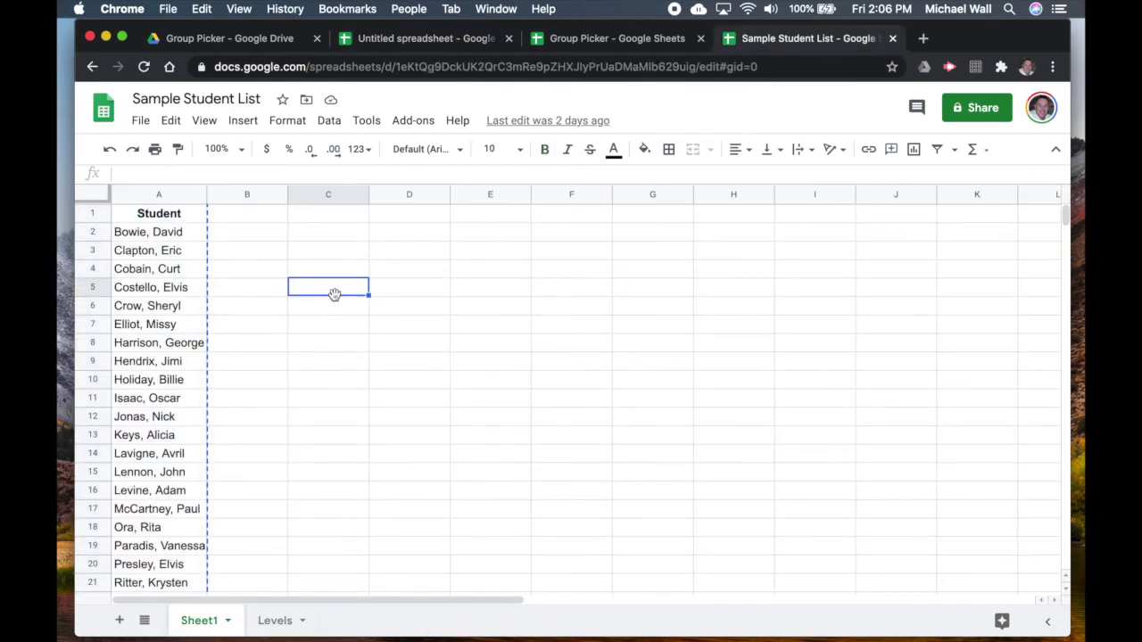
{"action": "left_click", "coordinate": [159, 196]}
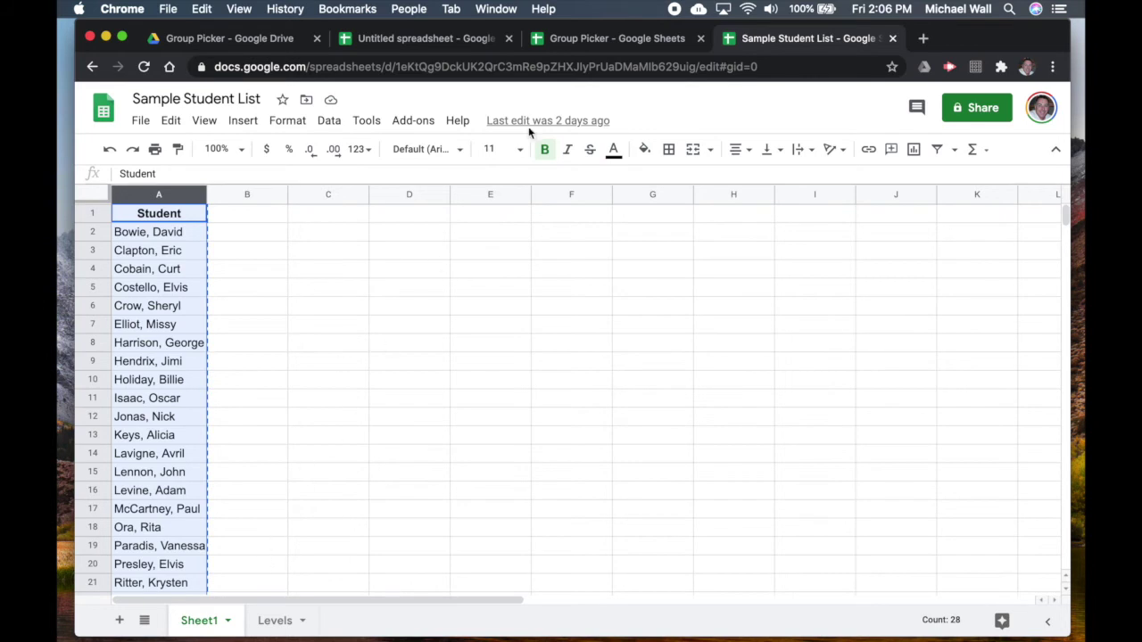
- Paste the copied student names into column A of the Working sheet in the untitled spreadsheet
{"action": "left_click", "coordinate": [420, 41]}
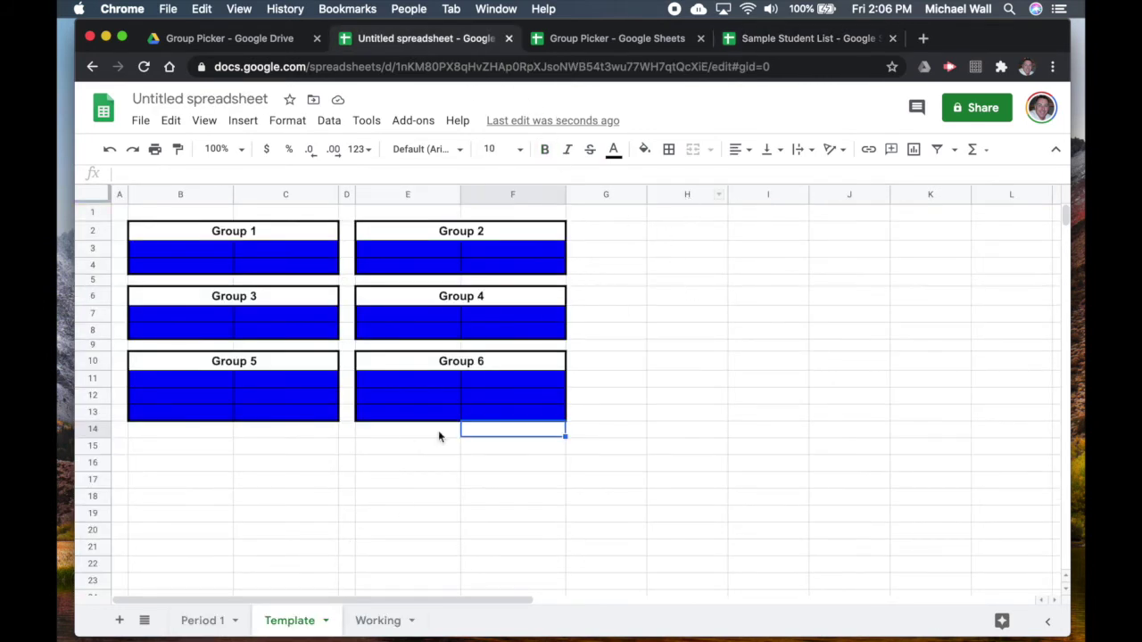
{"action": "left_click", "coordinate": [378, 620]}
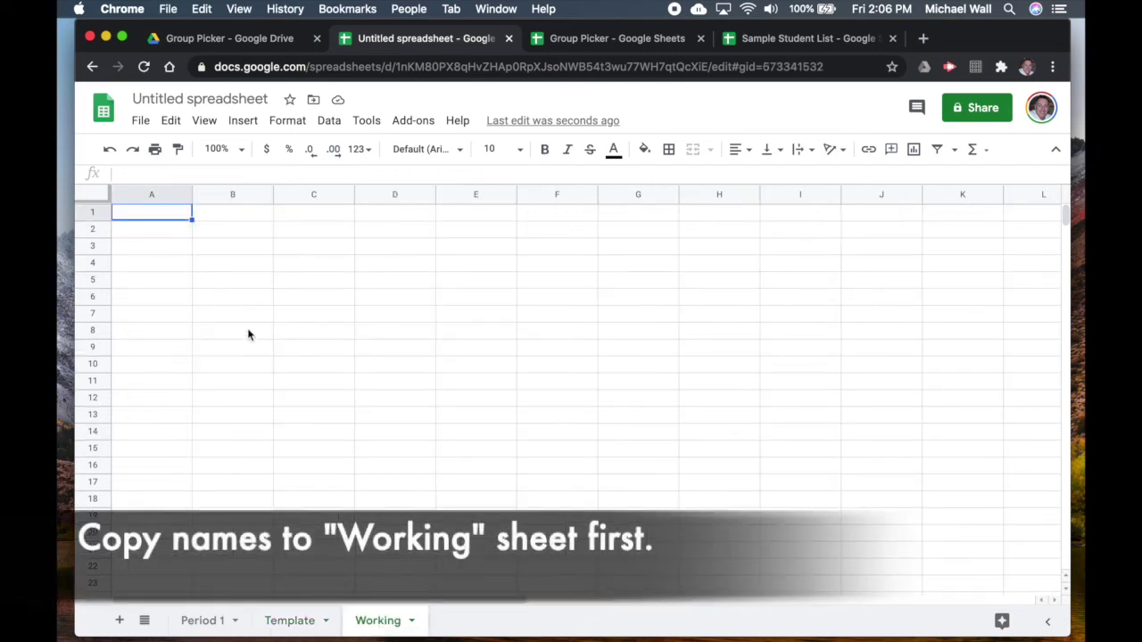
{"action": "left_click", "coordinate": [150, 194]}
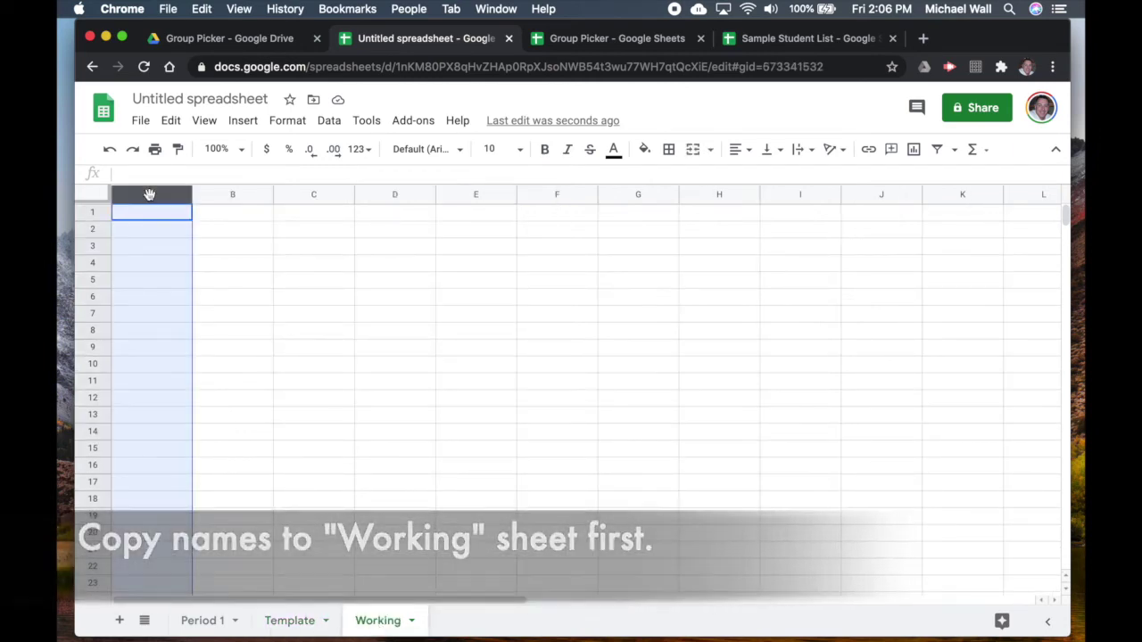
{"action": "key", "text": "super+v"}
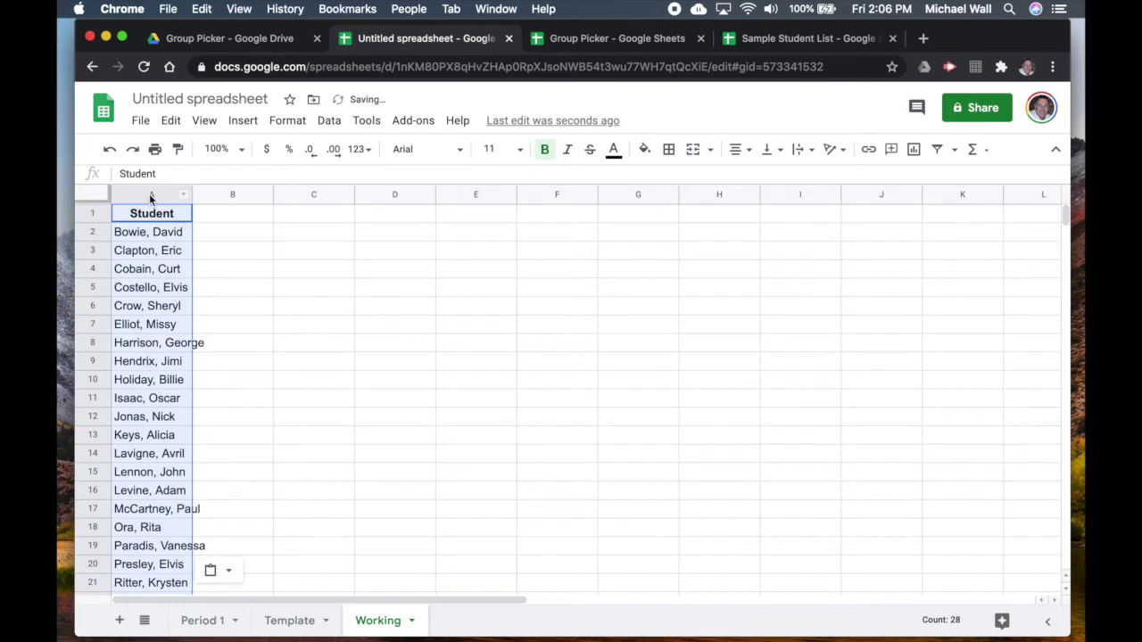
- Fit the width of column A on the Working sheet to the student names
{"action": "left_click", "coordinate": [325, 330]}
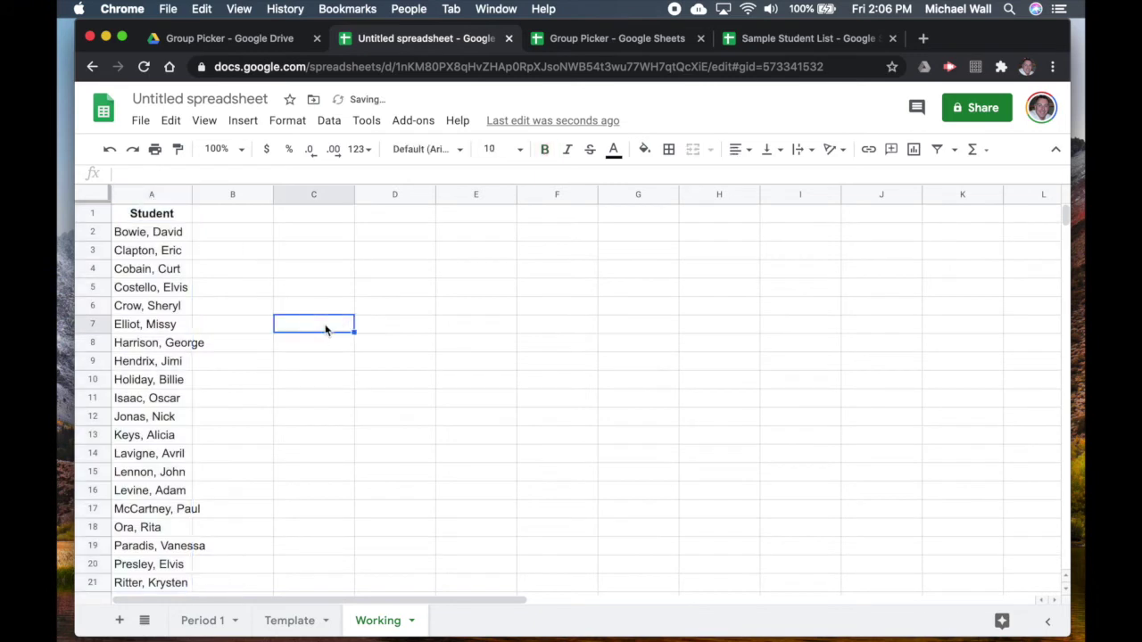
{"action": "double_click", "coordinate": [192, 194]}
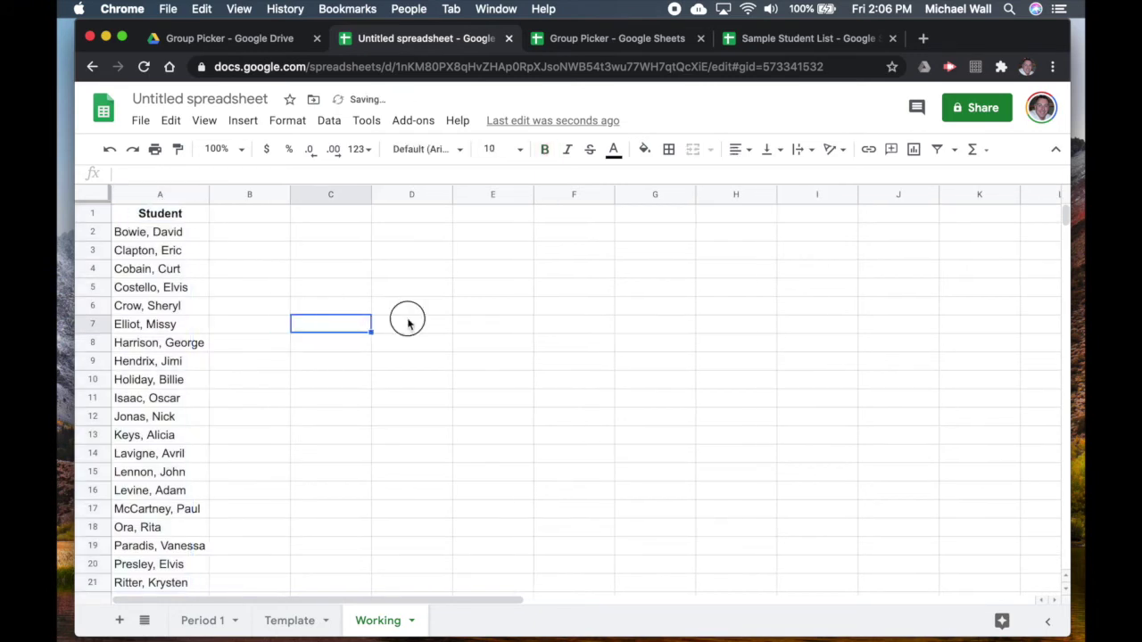
{"action": "left_click", "coordinate": [408, 323]}
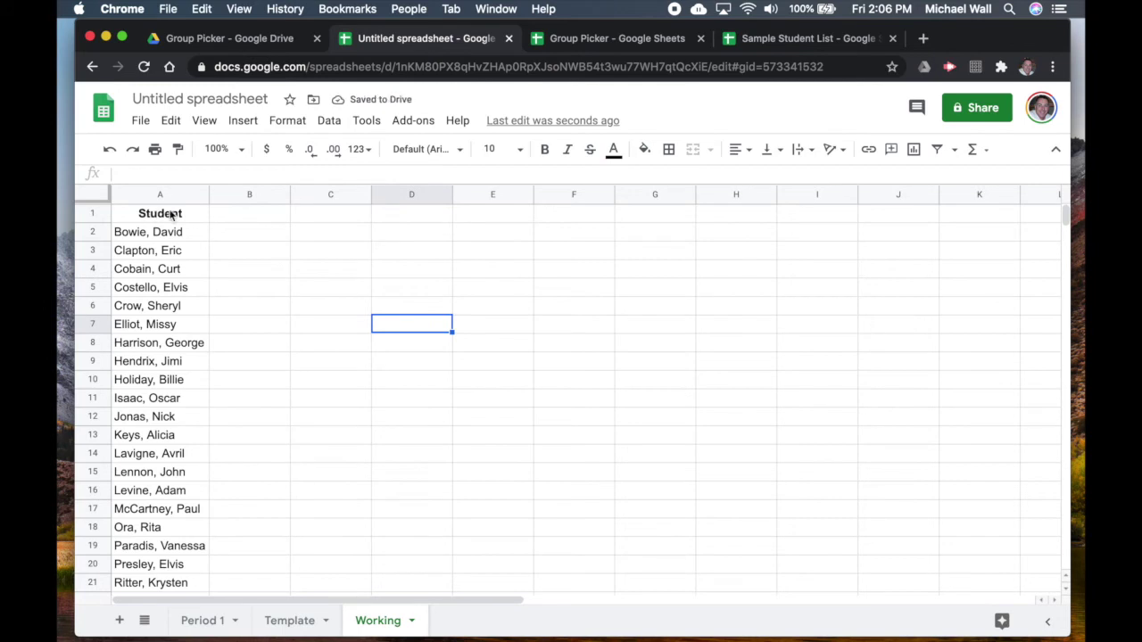
- Delete the Student header cell A1 on the Working sheet, shifting the student names up
{"action": "left_click", "coordinate": [171, 215]}
{"action": "right_click", "coordinate": [171, 215]}
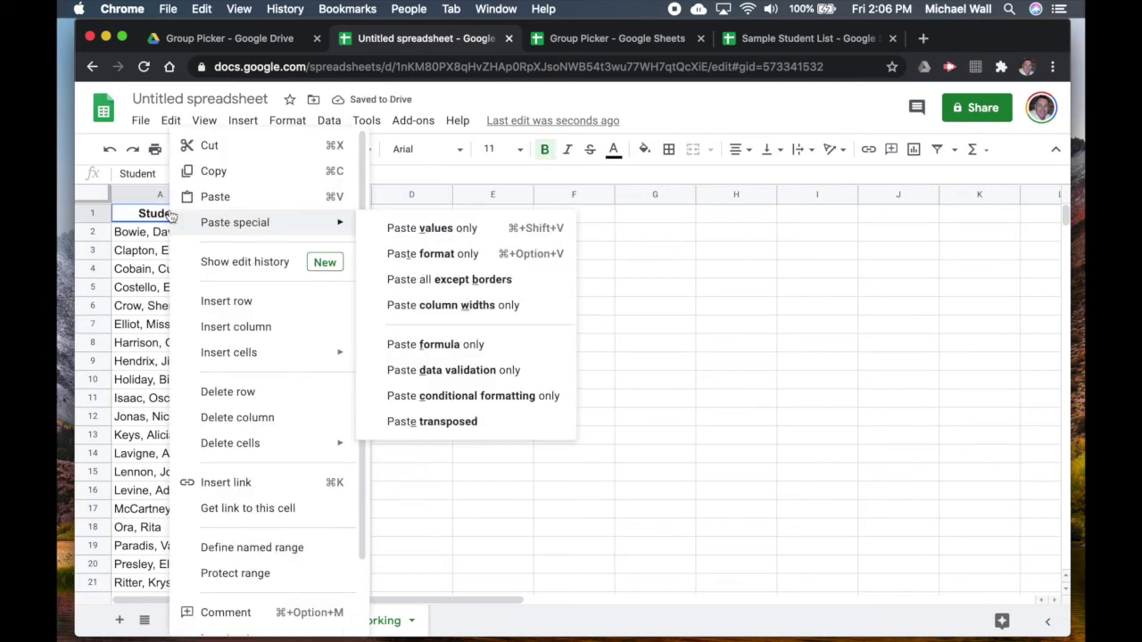
{"action": "mouse_move", "coordinate": [291, 446]}
{"action": "left_click", "coordinate": [402, 476]}
{"action": "left_click", "coordinate": [446, 362]}
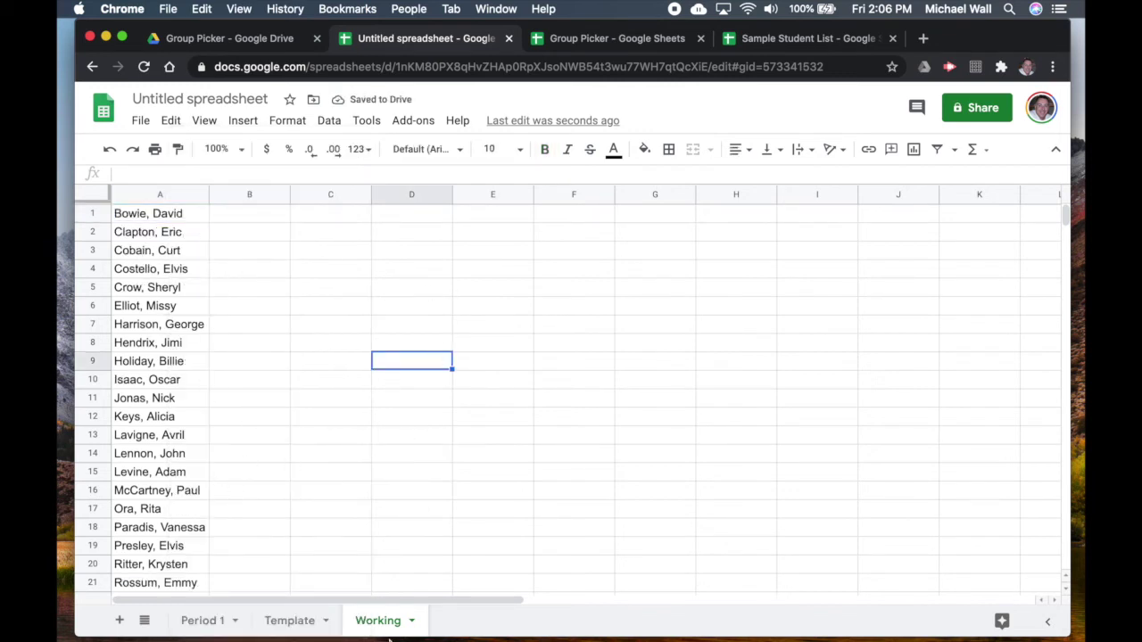
- Copy the student names from column A of the Working sheet and paste them into the Template sheet starting at cell H1
{"action": "left_click", "coordinate": [292, 621]}
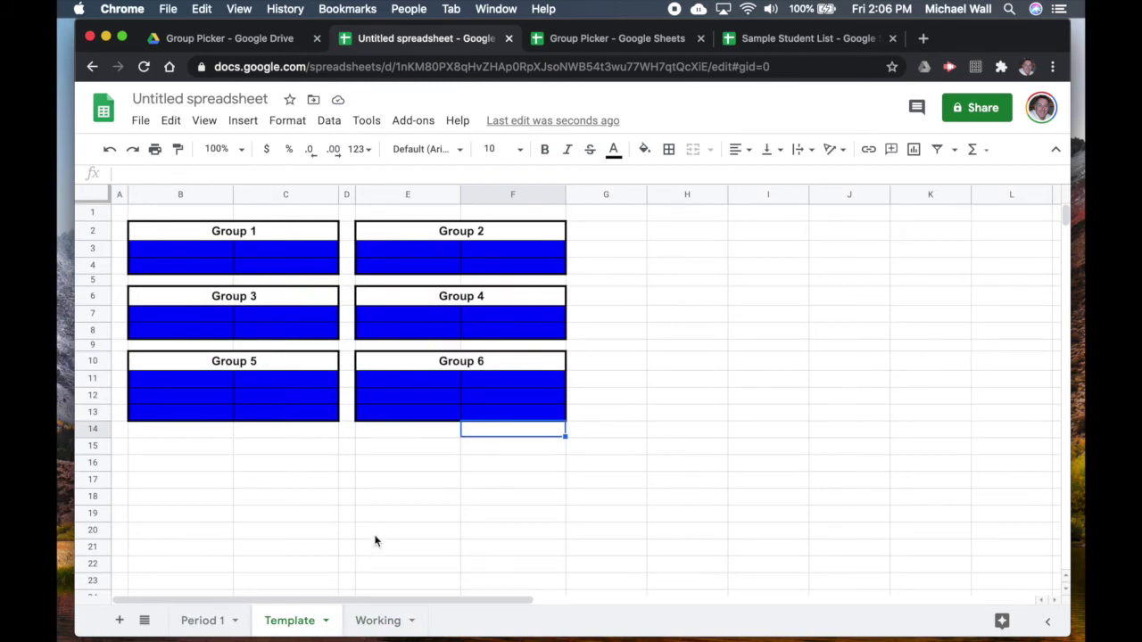
{"action": "left_click", "coordinate": [377, 620]}
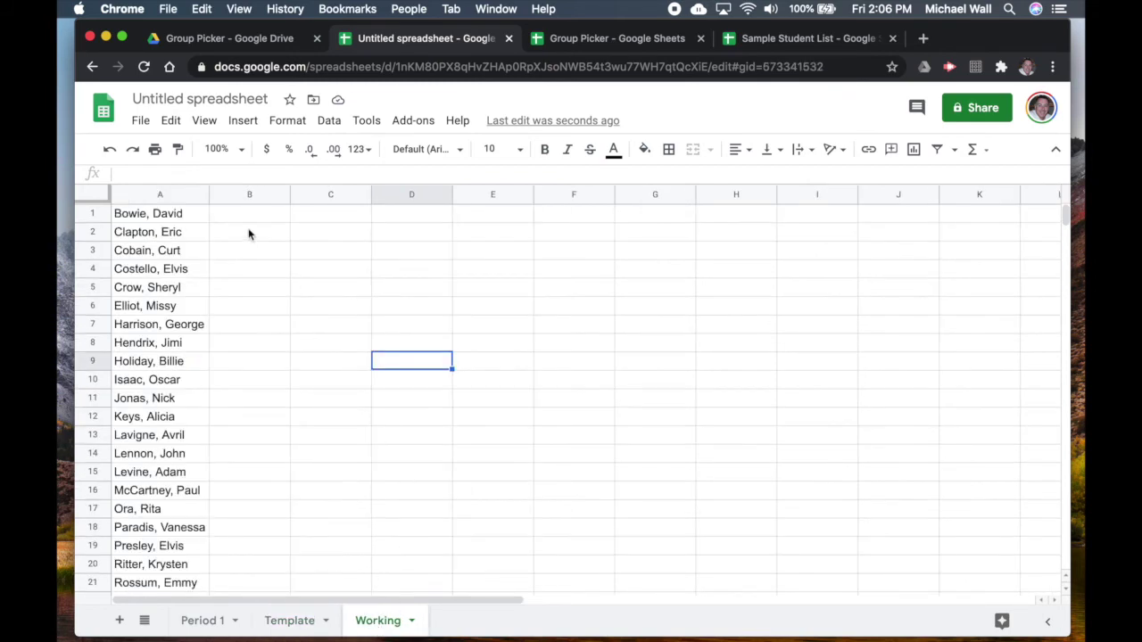
{"action": "left_click", "coordinate": [159, 195]}
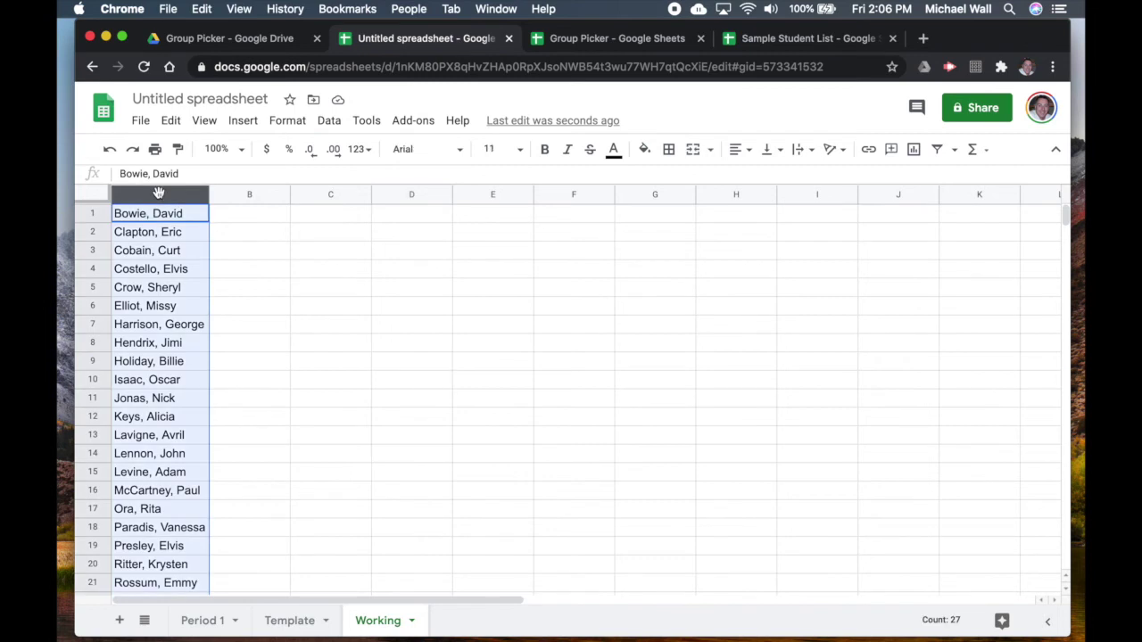
{"action": "left_click", "coordinate": [289, 620]}
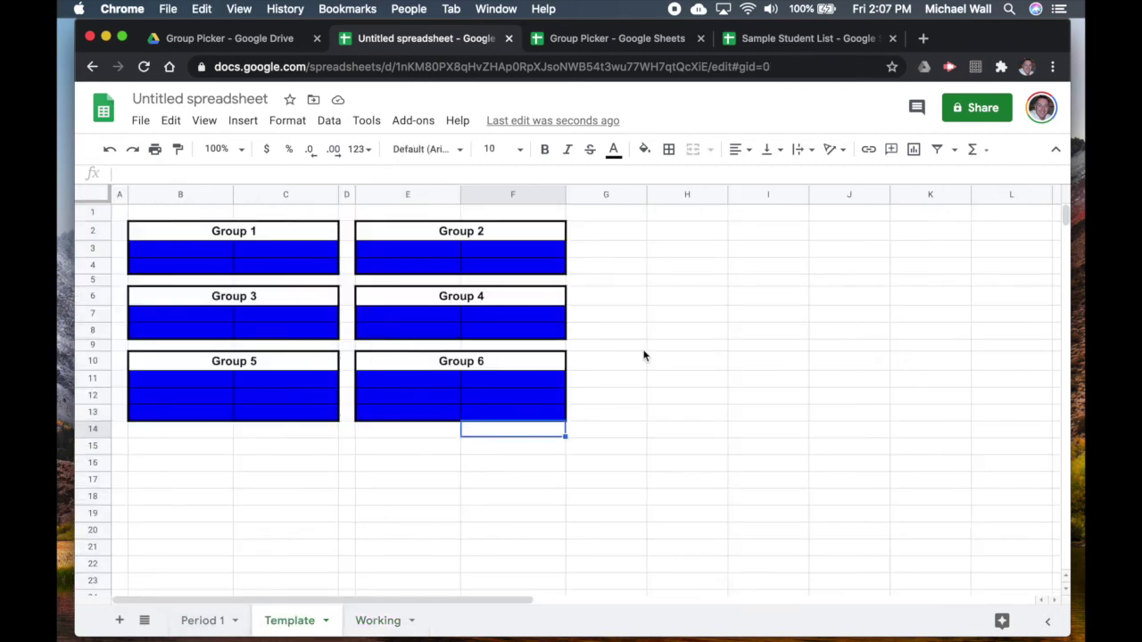
{"action": "left_click", "coordinate": [688, 212]}
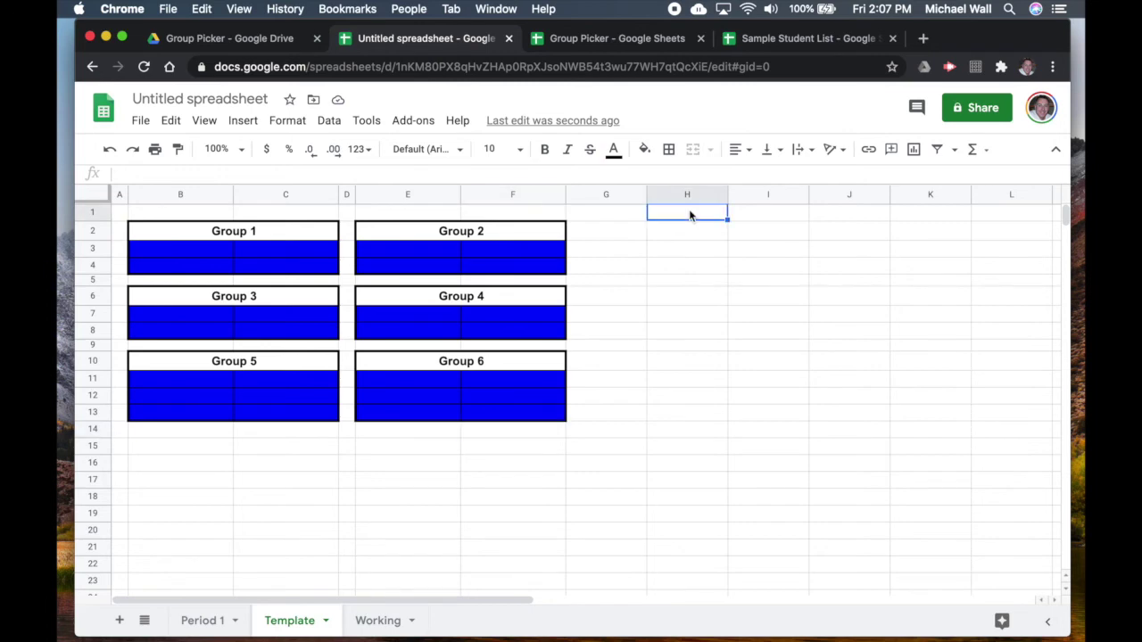
{"action": "type", "text": "Bowie, David Clapton, Eric Cobain, Curt Costello, Elvis Crow, Sheryl Elliot, Missy Harrison, George Hendrix, Jimi Holiday, Billie Isaac, Oscar Jonas, Nick Keys, Alicia Lavigne, Avril Lennon, John Levine, Adam McCartney, Paul Ora, Rita Paradis, Vanessa Presley, Elvis Ritter, Krysten Rossum, Emmy Simon, Carly Stefani, Gwen Swift, Taylor Thug, Young Vedder, Eddie Wonder, Stevie"}
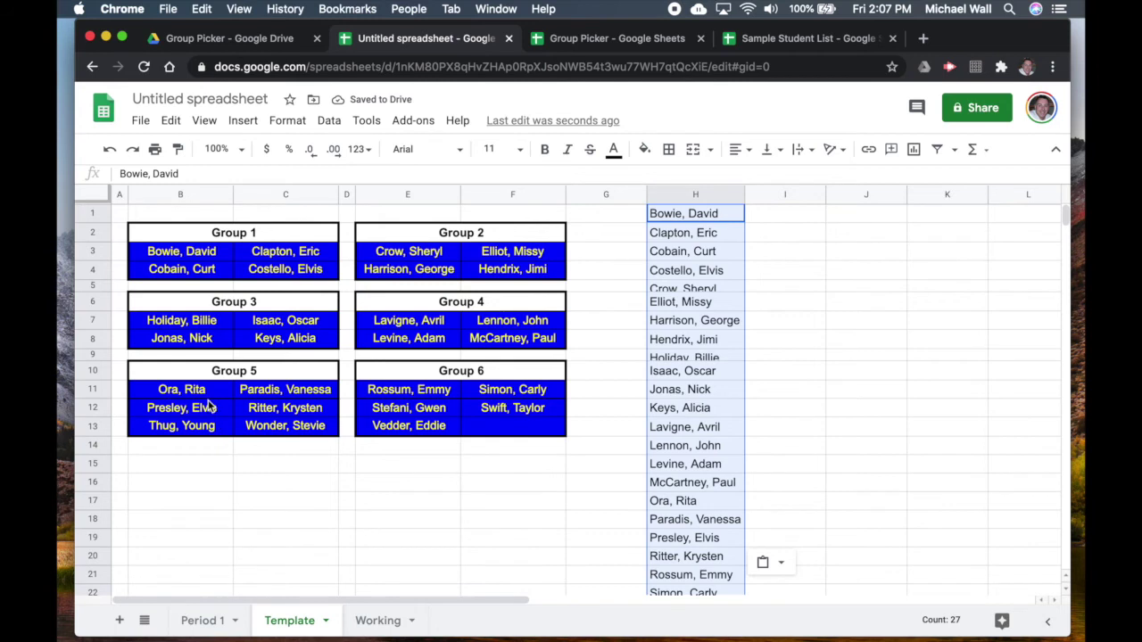
{"action": "left_click", "coordinate": [560, 482]}
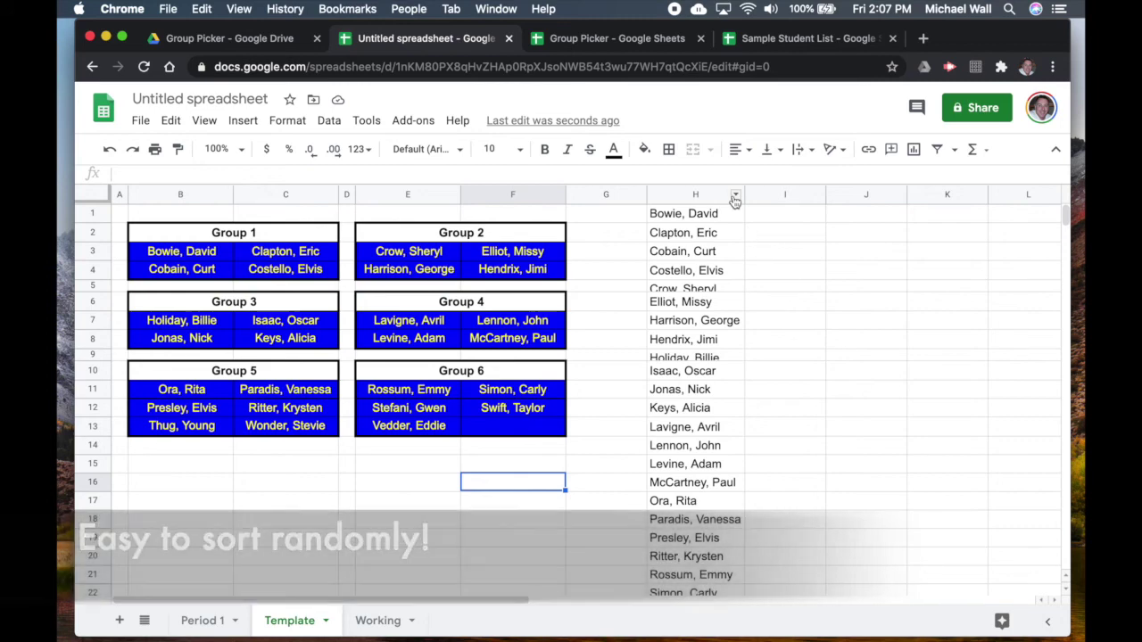
- Randomize the order of the student names in column H of the Template sheet
{"action": "left_click", "coordinate": [735, 197]}
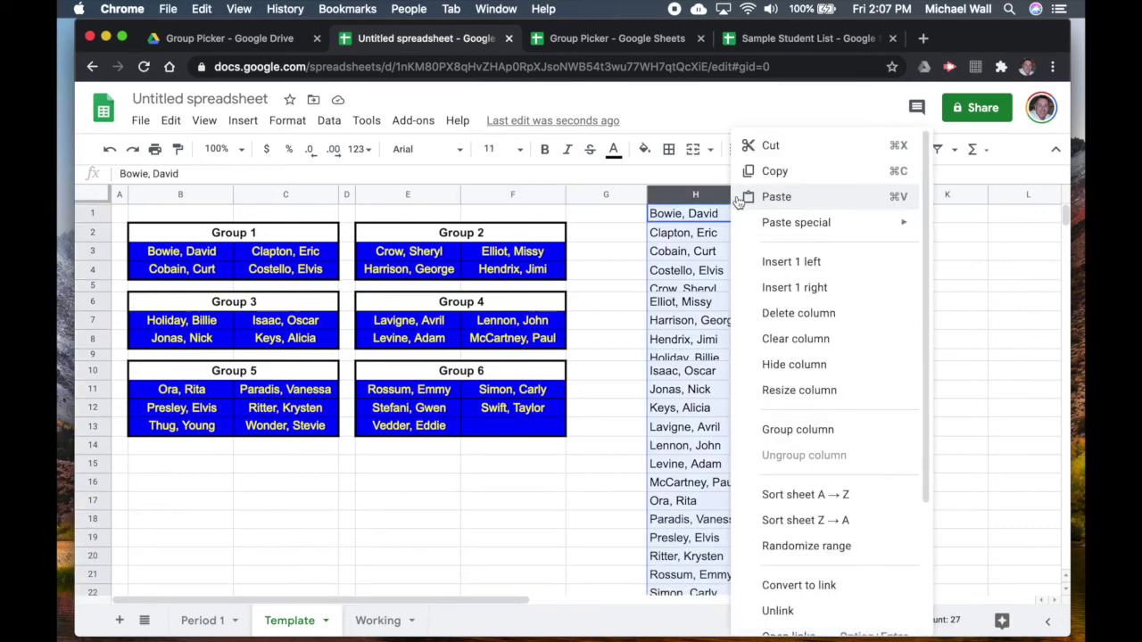
{"action": "left_click", "coordinate": [807, 549]}
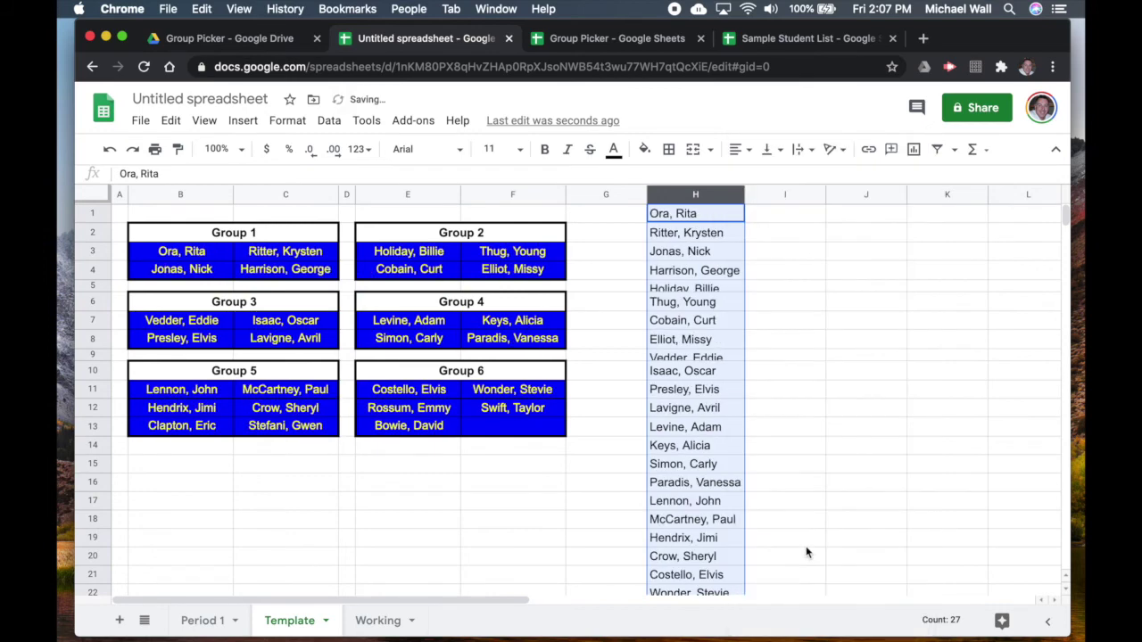
{"action": "left_click", "coordinate": [817, 287]}
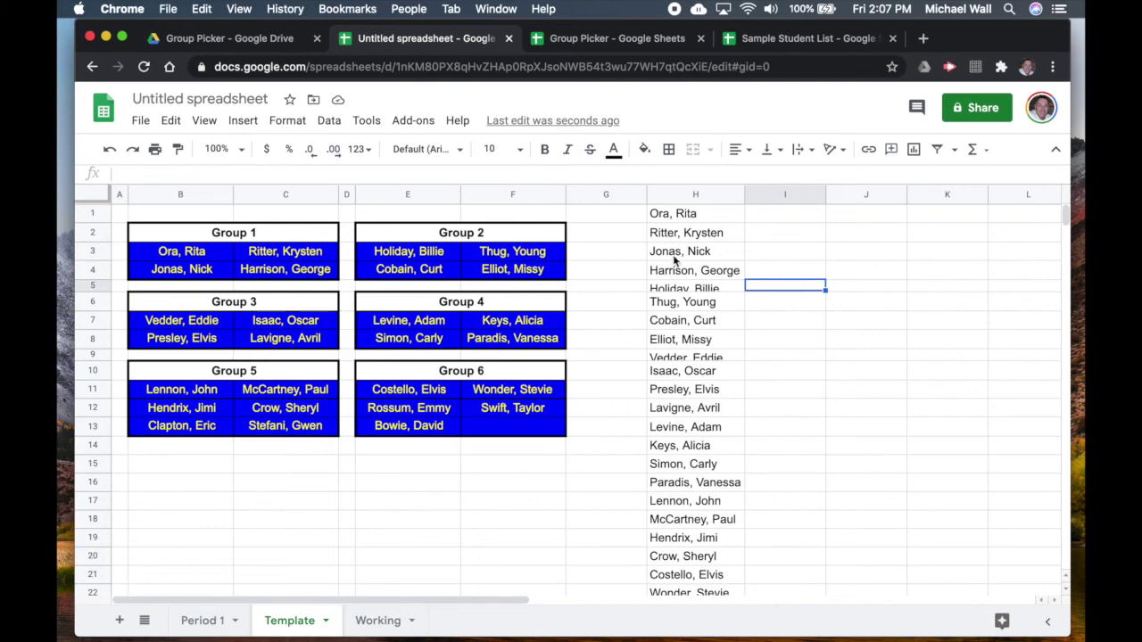
- Sort only the column H range of student names from A to Z
{"action": "left_click", "coordinate": [695, 196]}
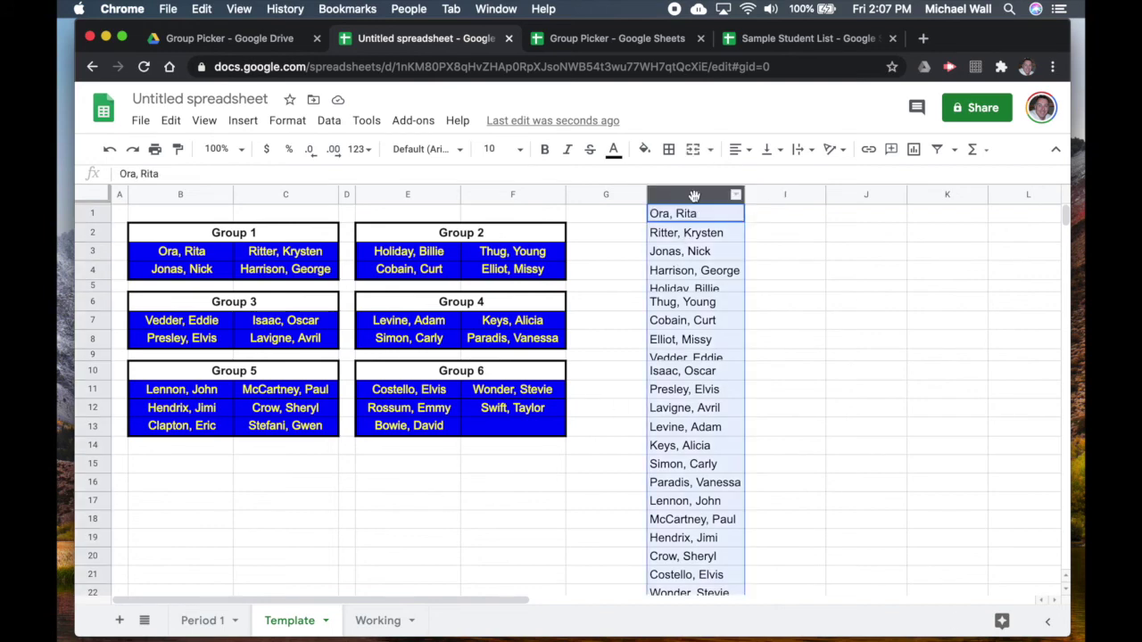
{"action": "left_click", "coordinate": [330, 121]}
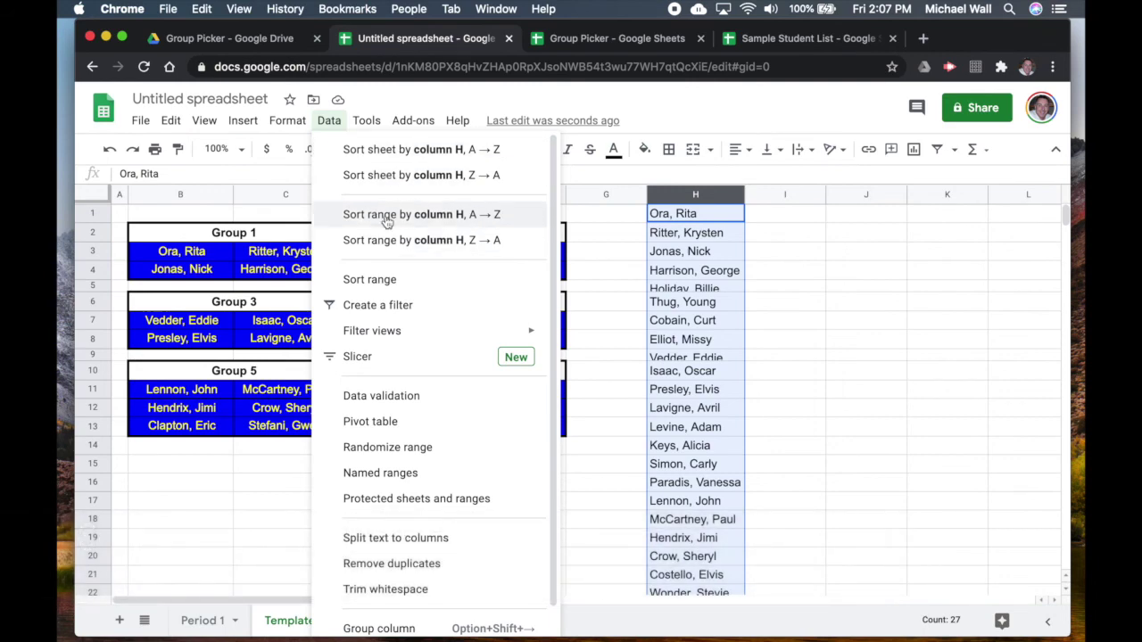
{"action": "left_click", "coordinate": [385, 215]}
{"action": "left_click", "coordinate": [784, 271]}
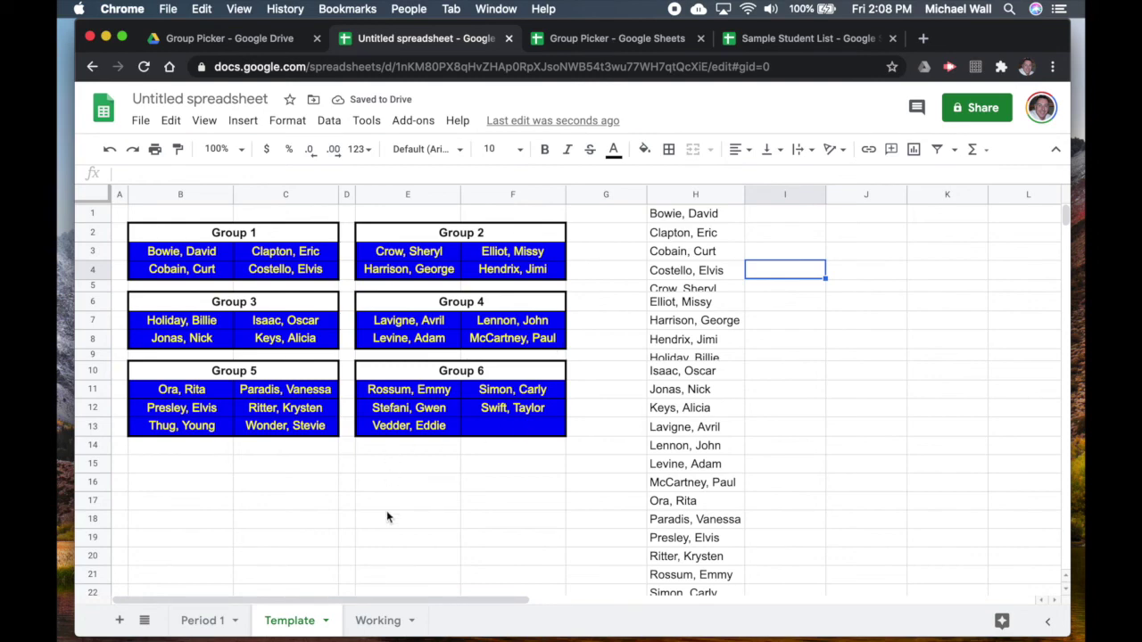
- Try to sort the whole Template sheet by column H from A to Z
{"action": "left_click", "coordinate": [693, 198]}
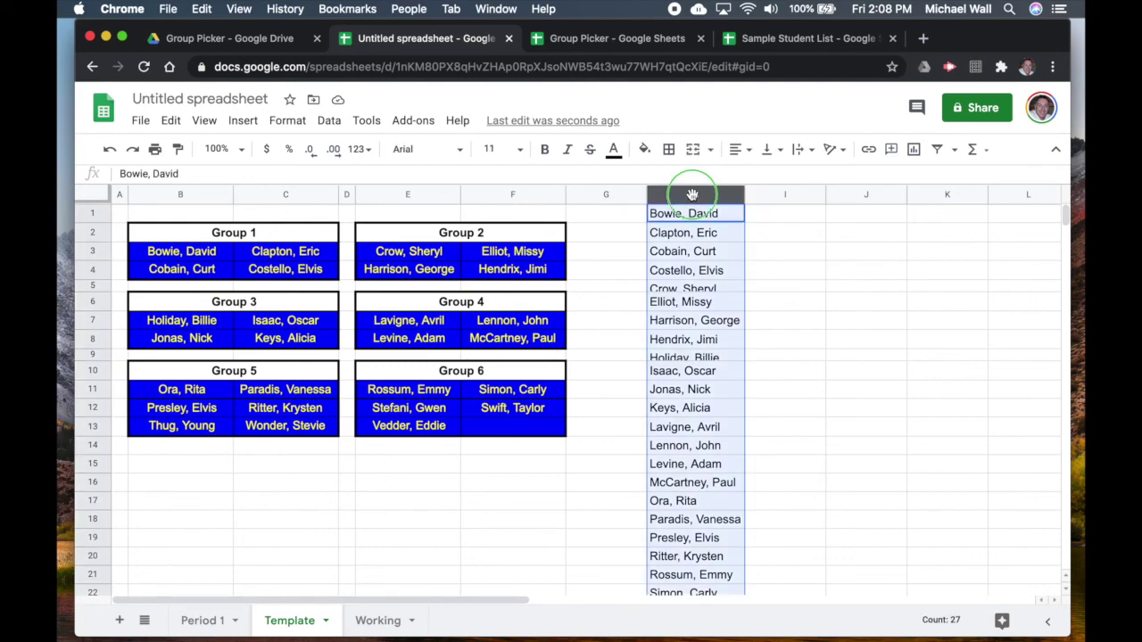
{"action": "right_click", "coordinate": [693, 198]}
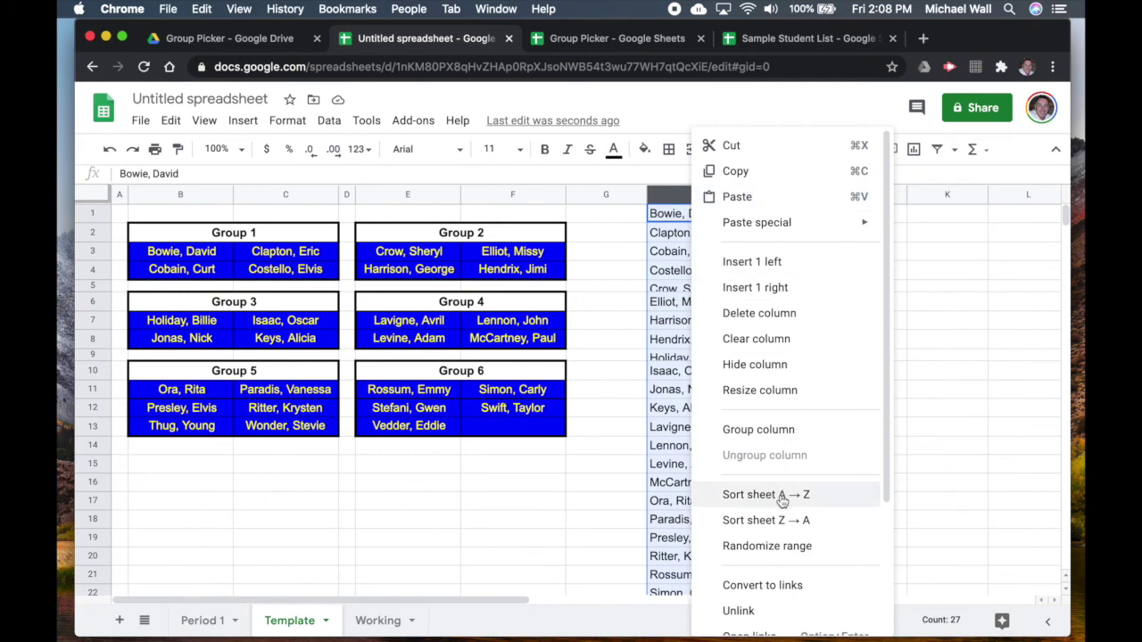
{"action": "left_click", "coordinate": [327, 121]}
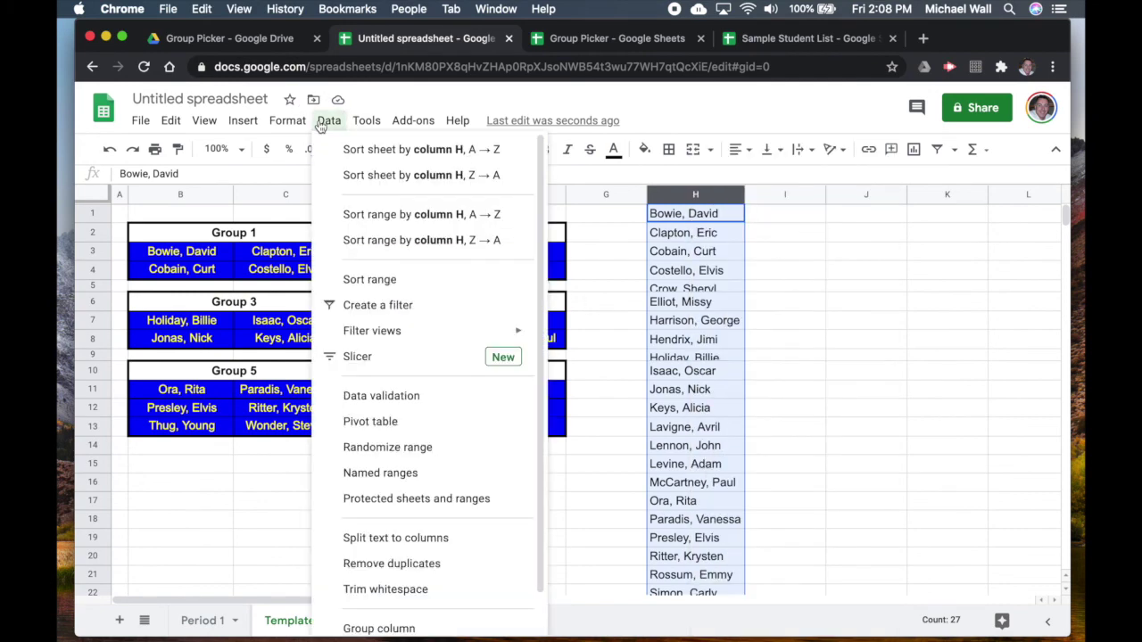
{"action": "left_click", "coordinate": [386, 153]}
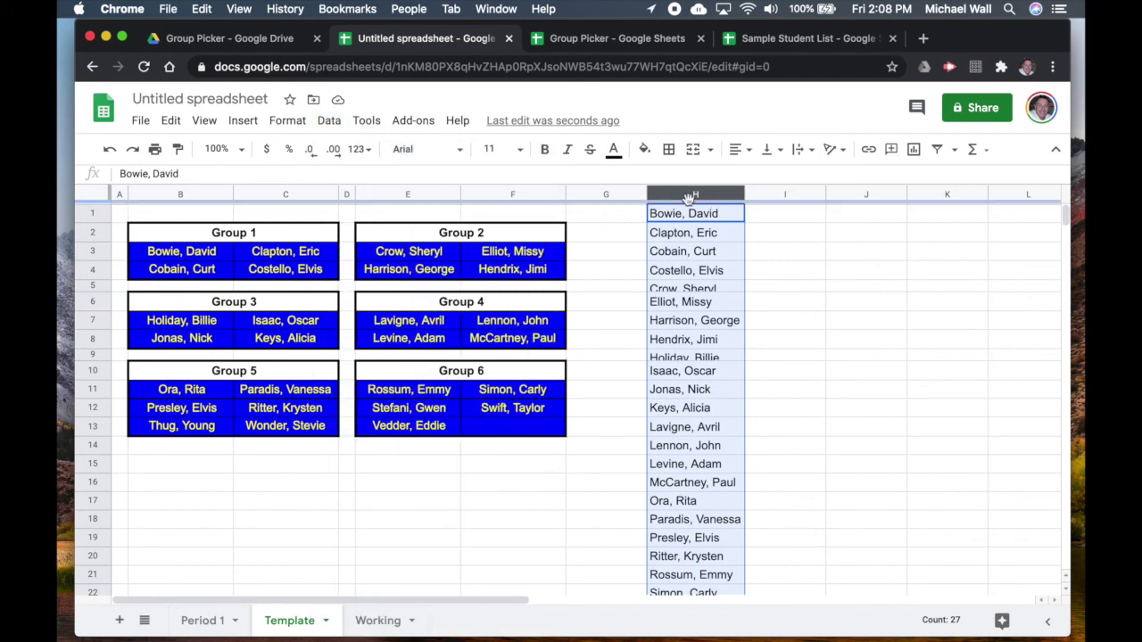
{"action": "left_click", "coordinate": [813, 236]}
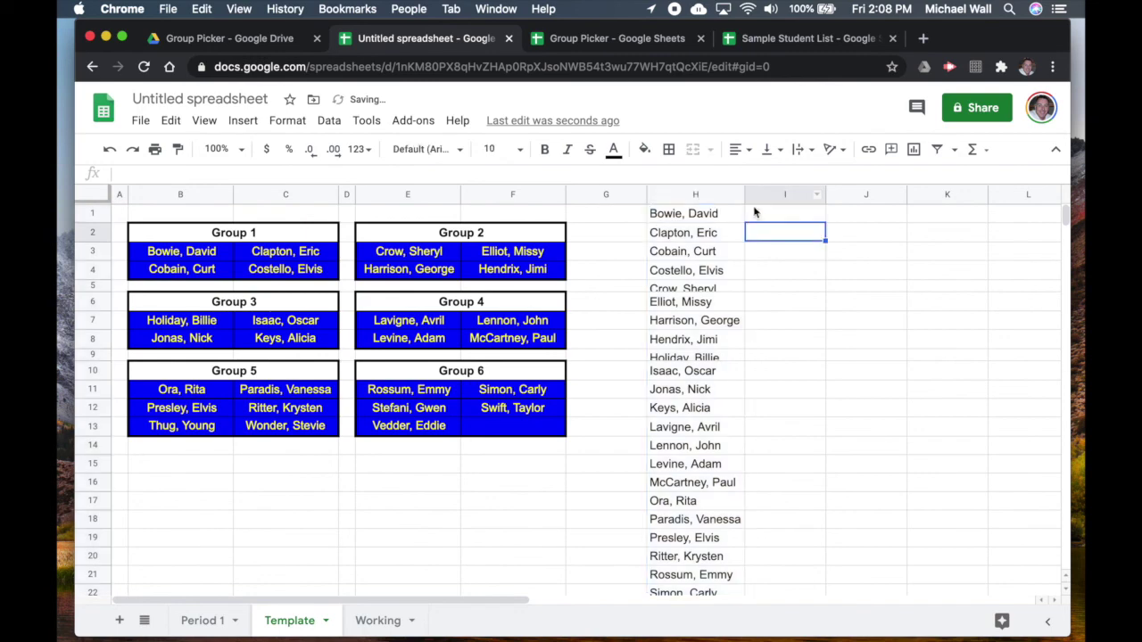
- Randomize the column H student names again to shuffle the groups
{"action": "left_click", "coordinate": [735, 198]}
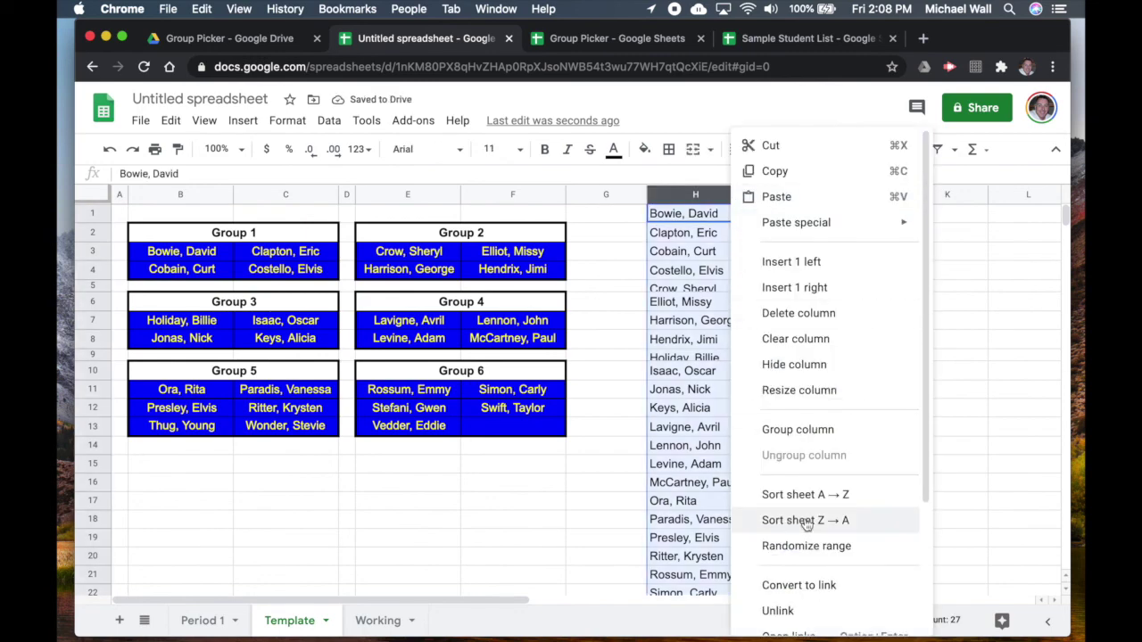
{"action": "left_click", "coordinate": [807, 546]}
{"action": "left_click", "coordinate": [866, 298]}
- Try a whole-sheet A to Z sort on the shuffled column H and undo it
{"action": "left_click", "coordinate": [739, 195]}
{"action": "right_click", "coordinate": [709, 204]}
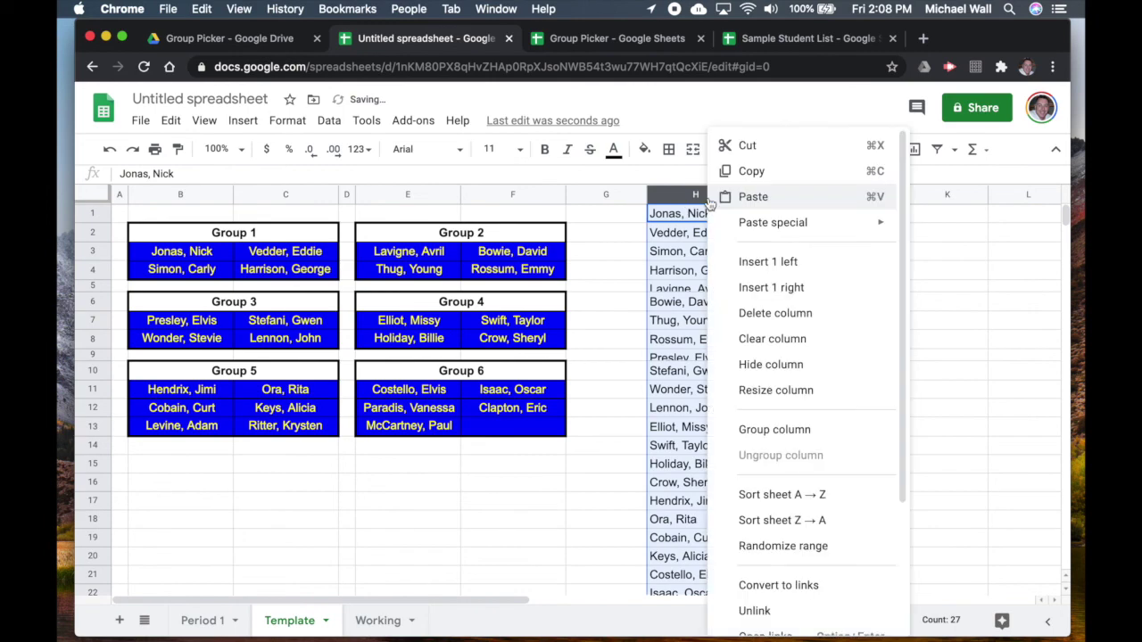
{"action": "left_click", "coordinate": [794, 495]}
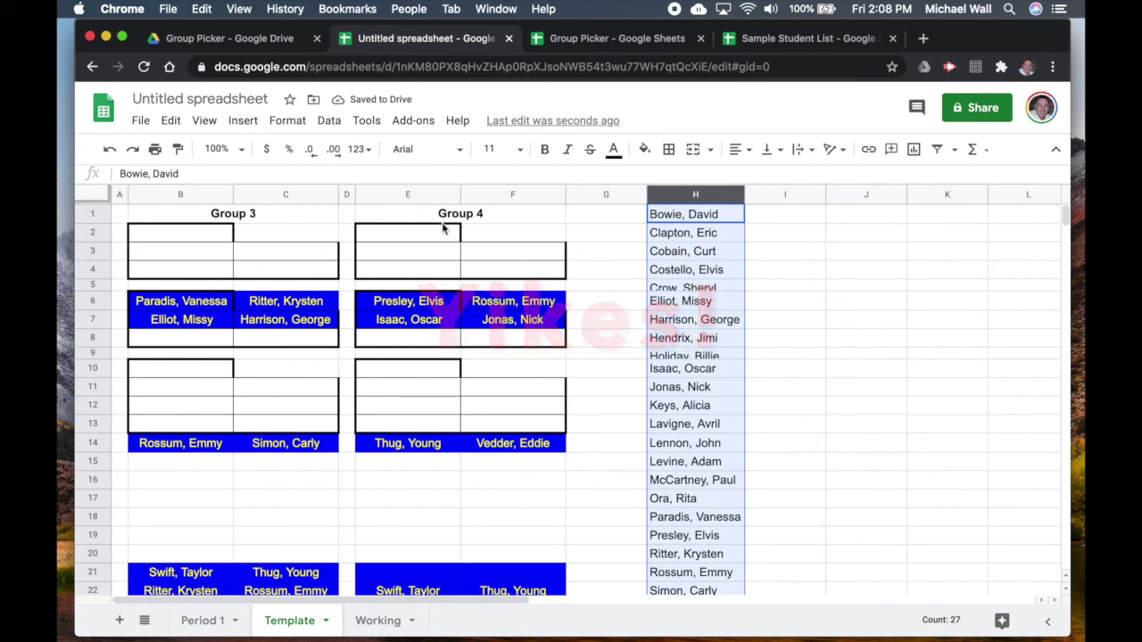
{"action": "left_click", "coordinate": [826, 336]}
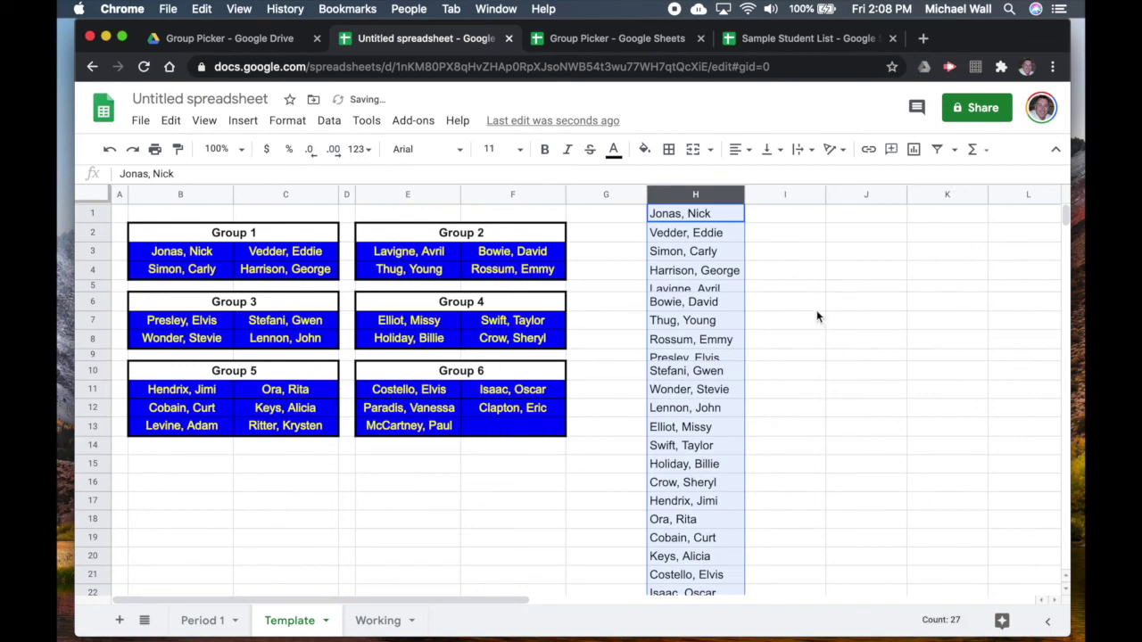
{"action": "left_click", "coordinate": [817, 309]}
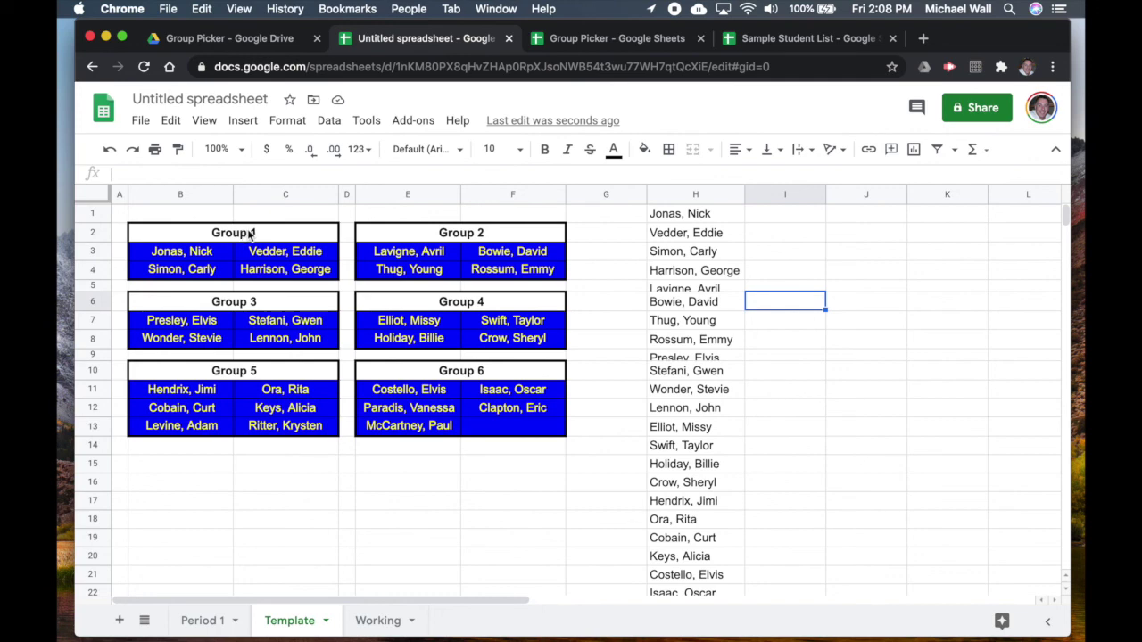
- Switch to the Group Picker spreadsheet to examine the multicolored group boxes on its Template - JS sheet, and return to the untitled spreadsheet
{"action": "left_click", "coordinate": [585, 40]}
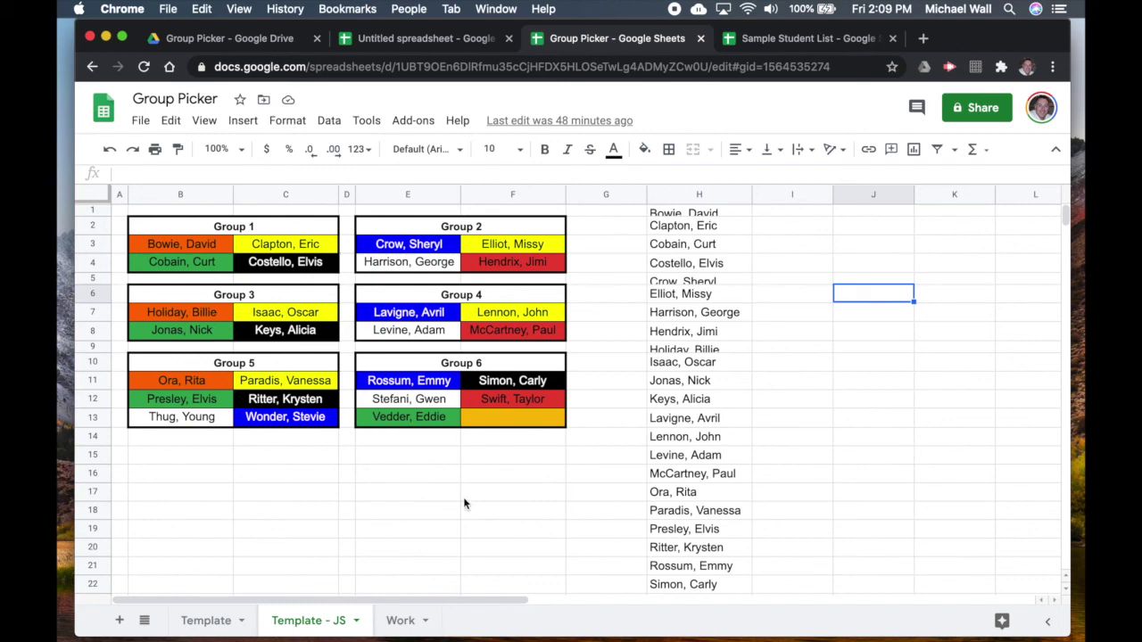
{"action": "key", "text": "ctrl+shift+Tab"}
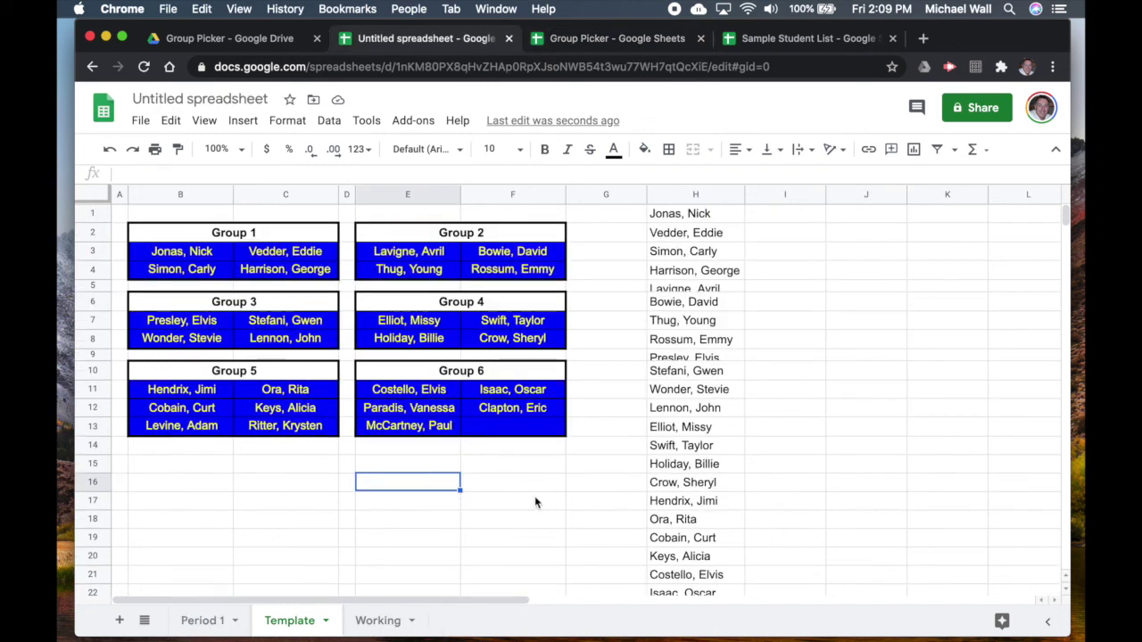